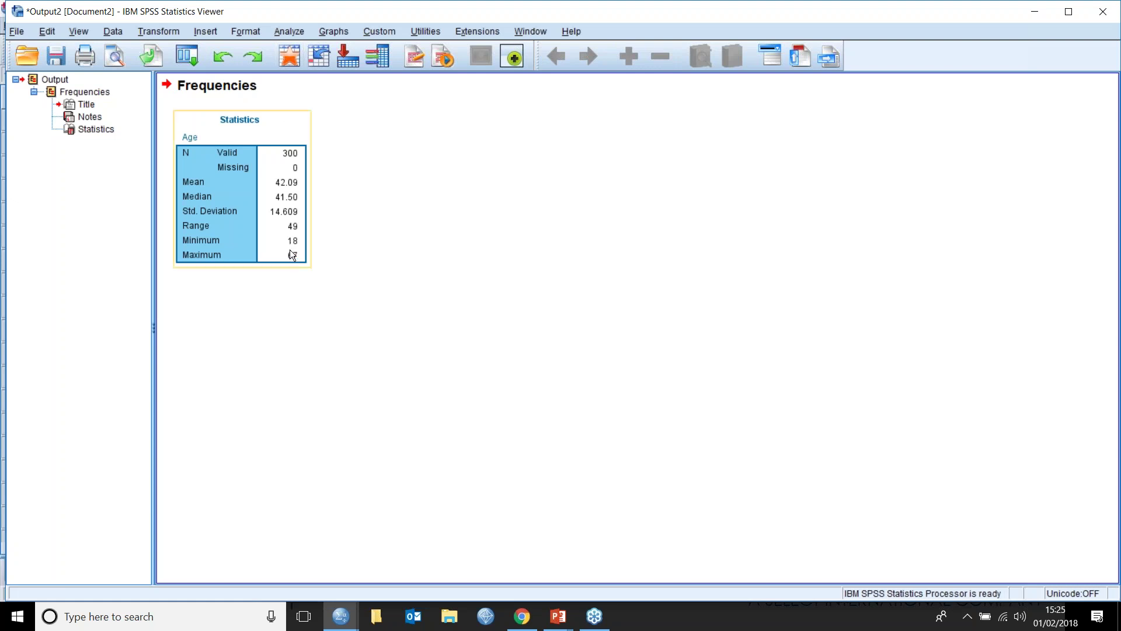
Step: Return to the insurance data and produce descriptive statistics for the income variable
left_click(288, 58)
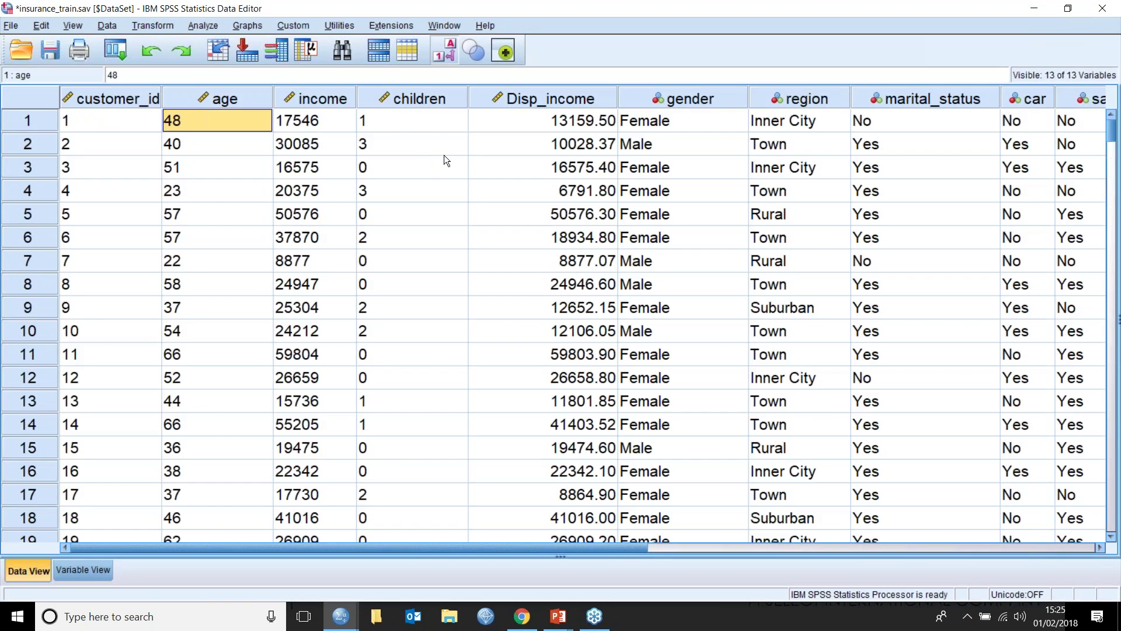
right_click(296, 118)
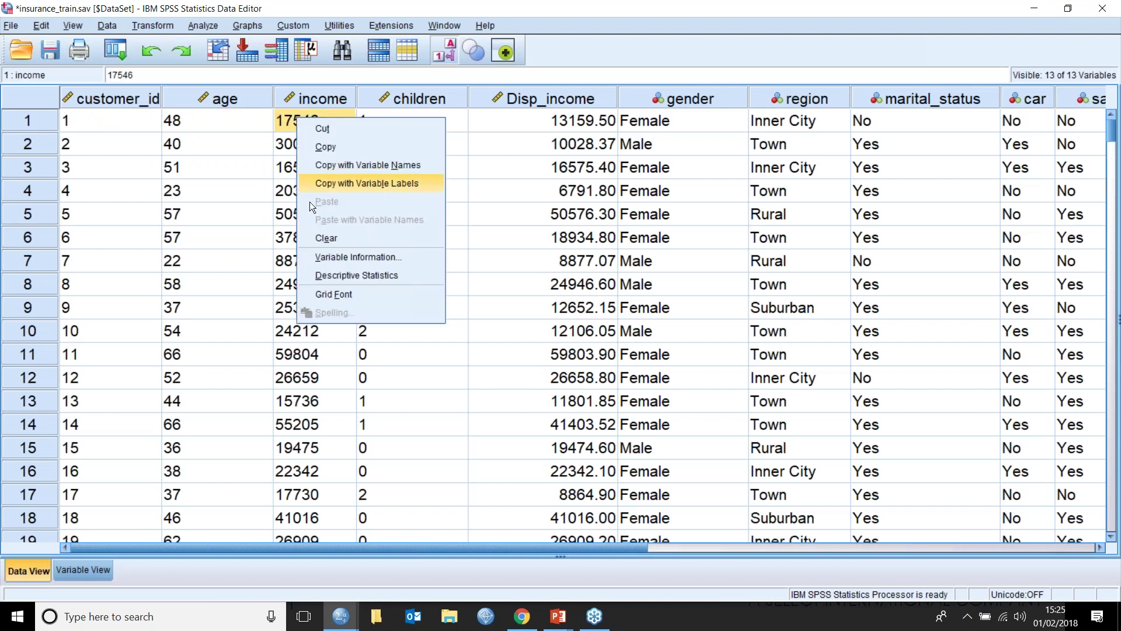
left_click(324, 275)
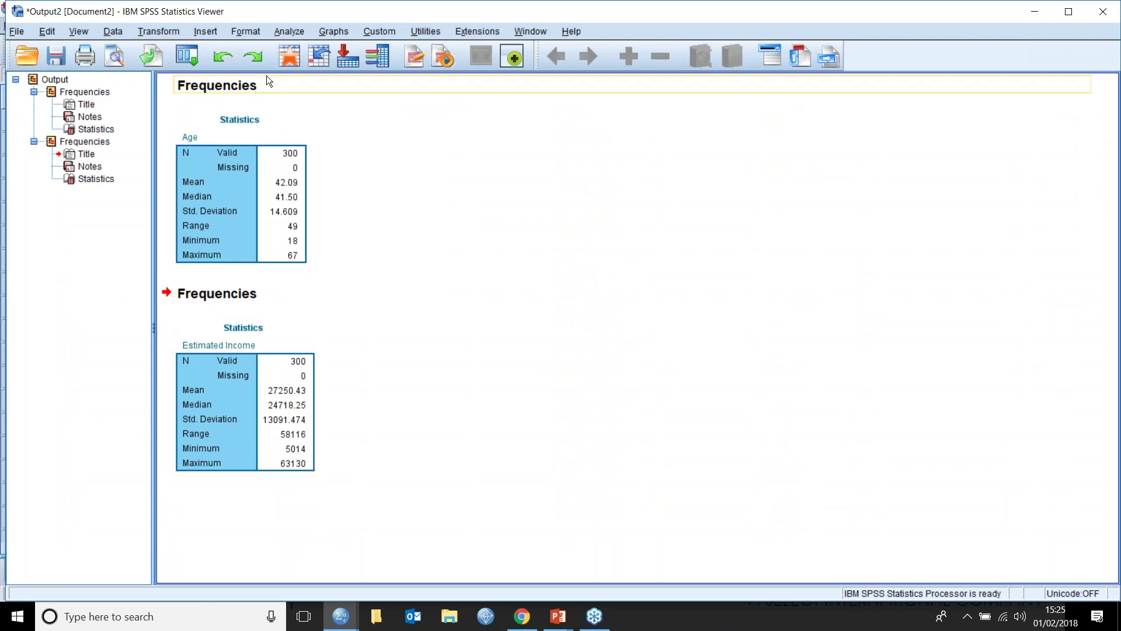
Step: Run a Frequencies analysis with a frequency table for Number of Children
left_click(287, 58)
right_click(386, 163)
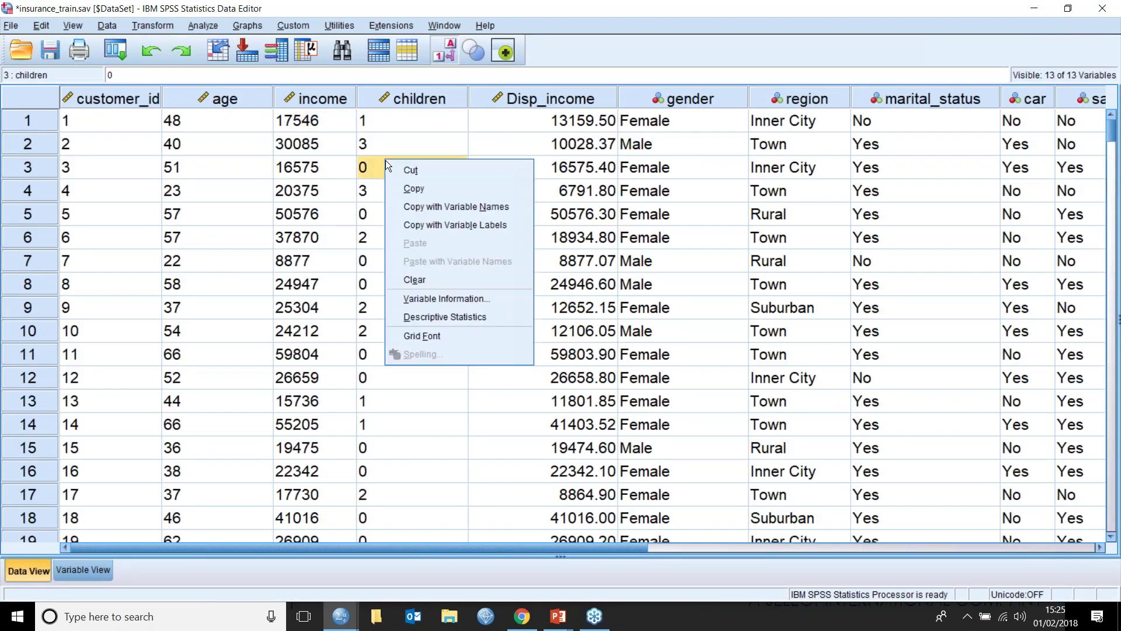
left_click(217, 26)
mouse_move(261, 62)
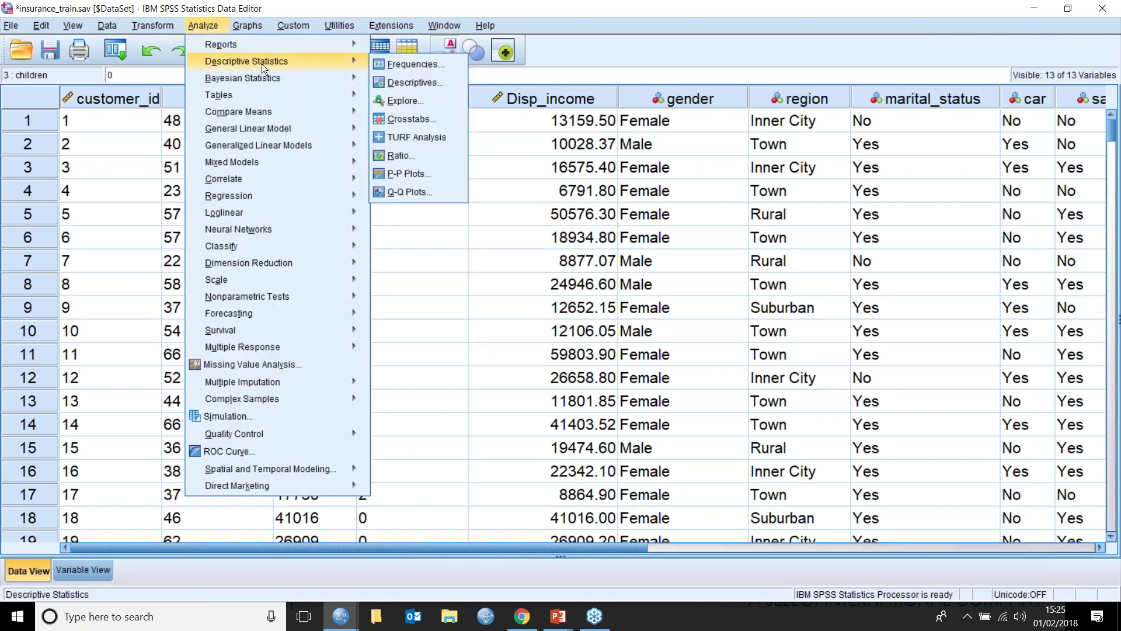
left_click(389, 68)
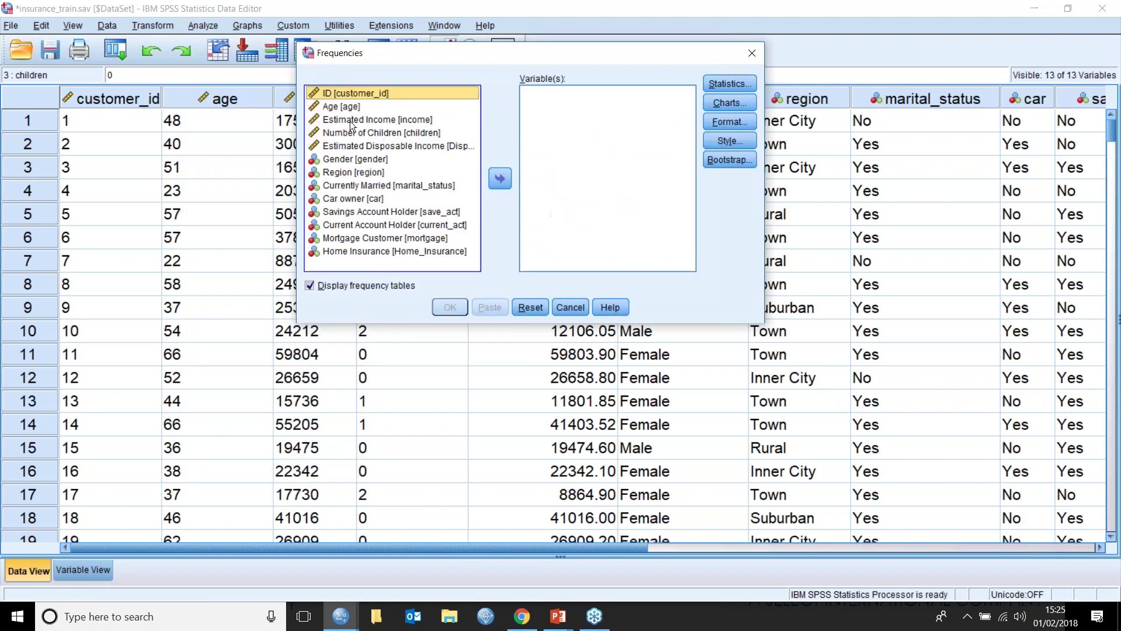
left_click(374, 133)
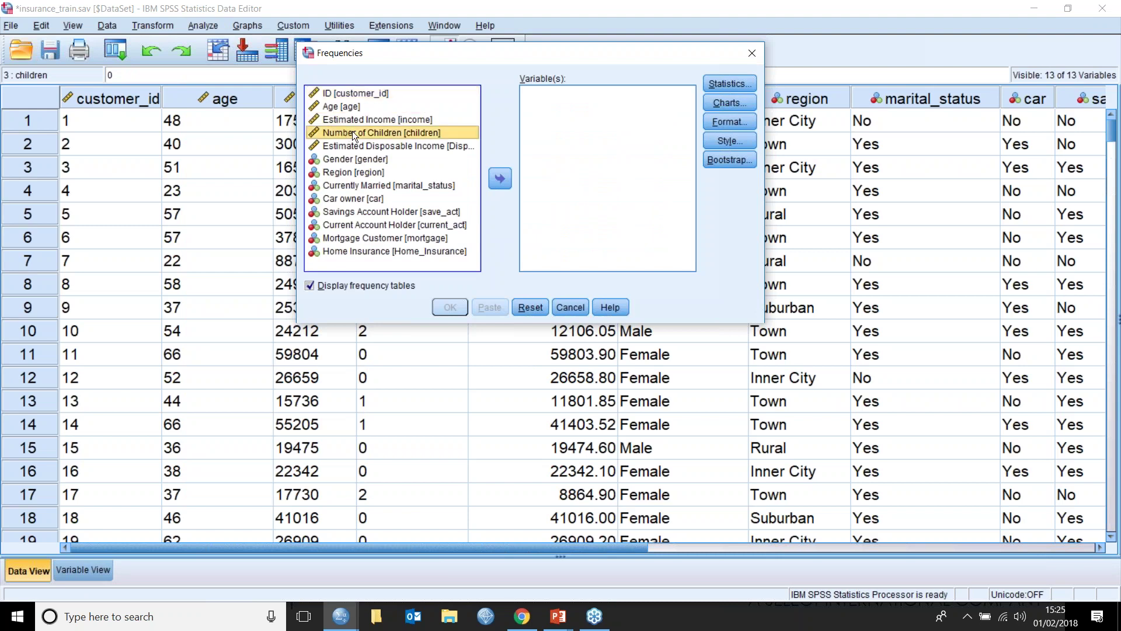
left_click(499, 177)
left_click(454, 306)
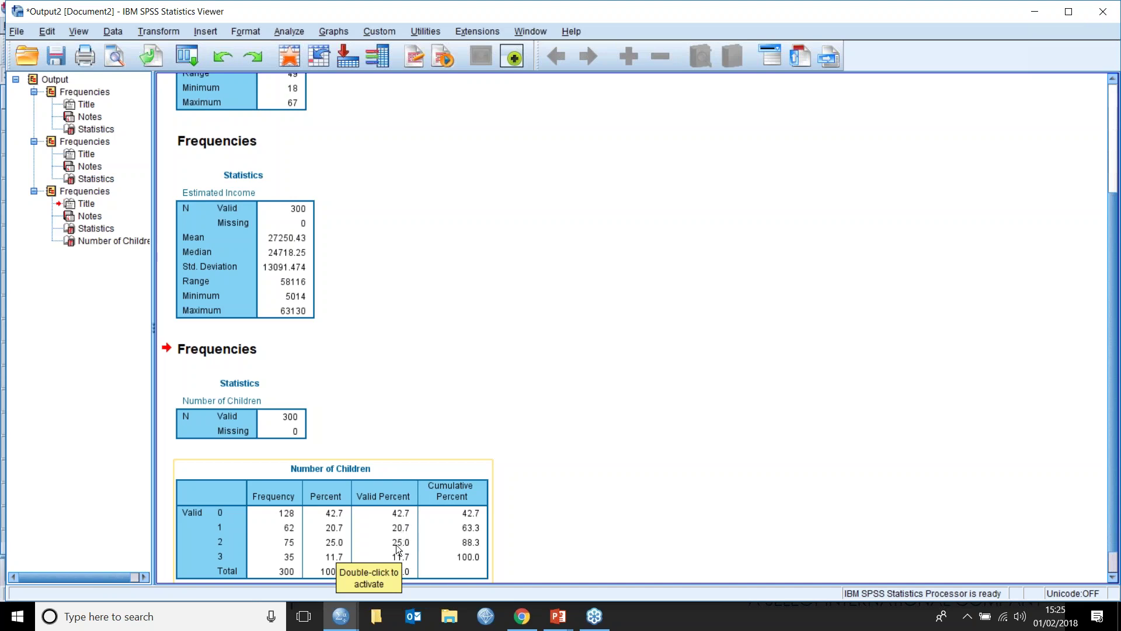
Step: Go back to the data and produce descriptive statistics for the gender variable
left_click(291, 64)
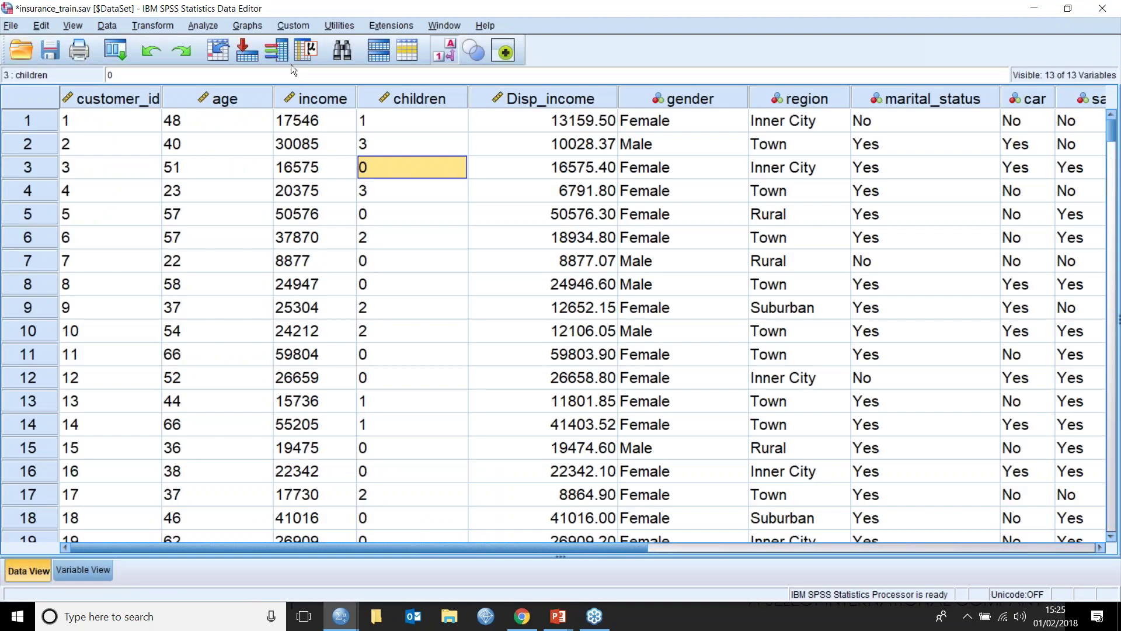
left_click(549, 123)
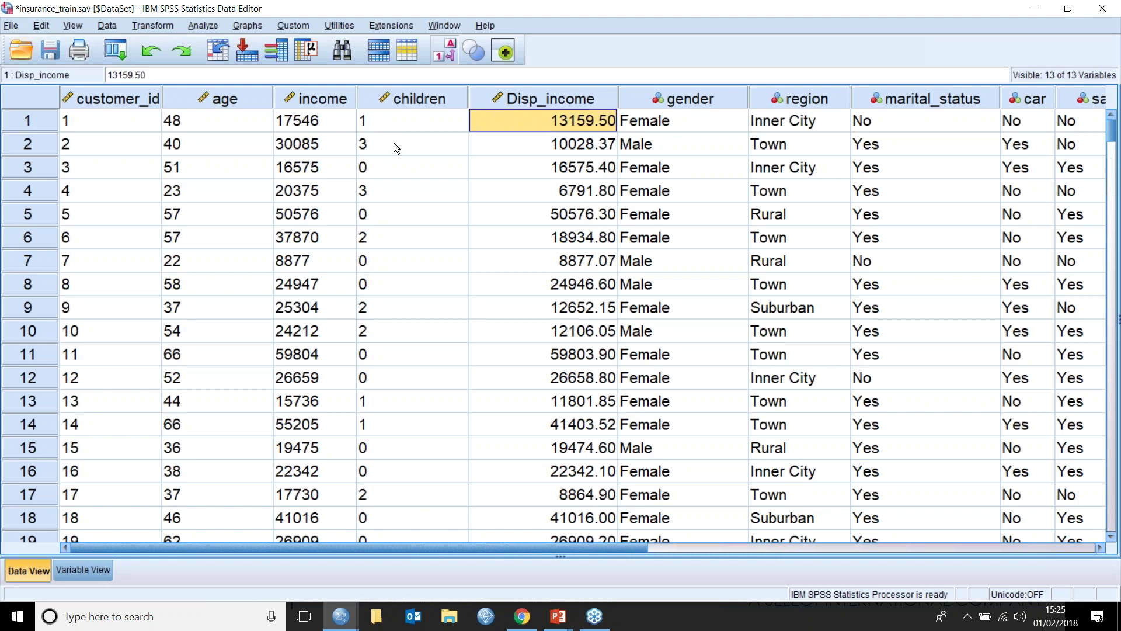
right_click(653, 123)
left_click(690, 282)
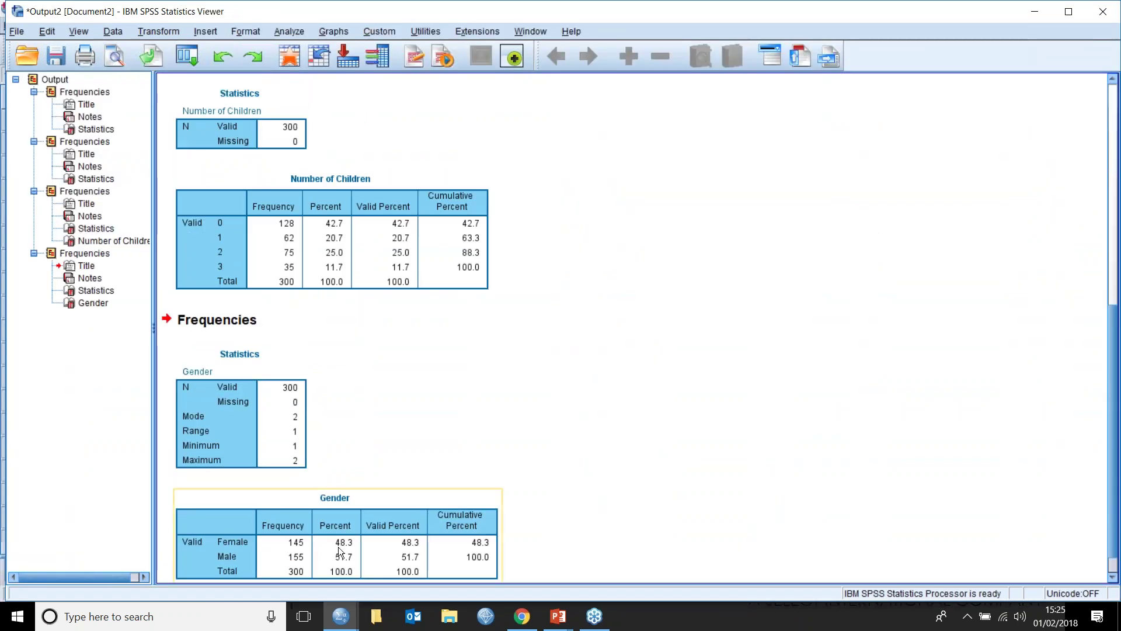
Step: From the data grid, generate descriptive statistics for the region variable
left_click(289, 57)
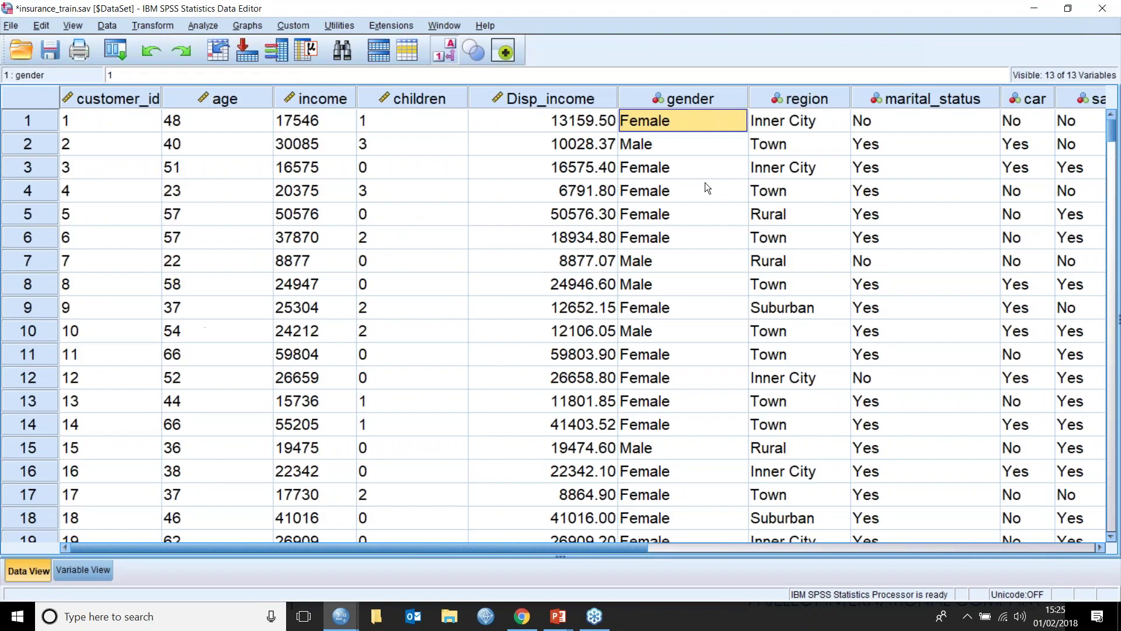
right_click(773, 114)
left_click(784, 271)
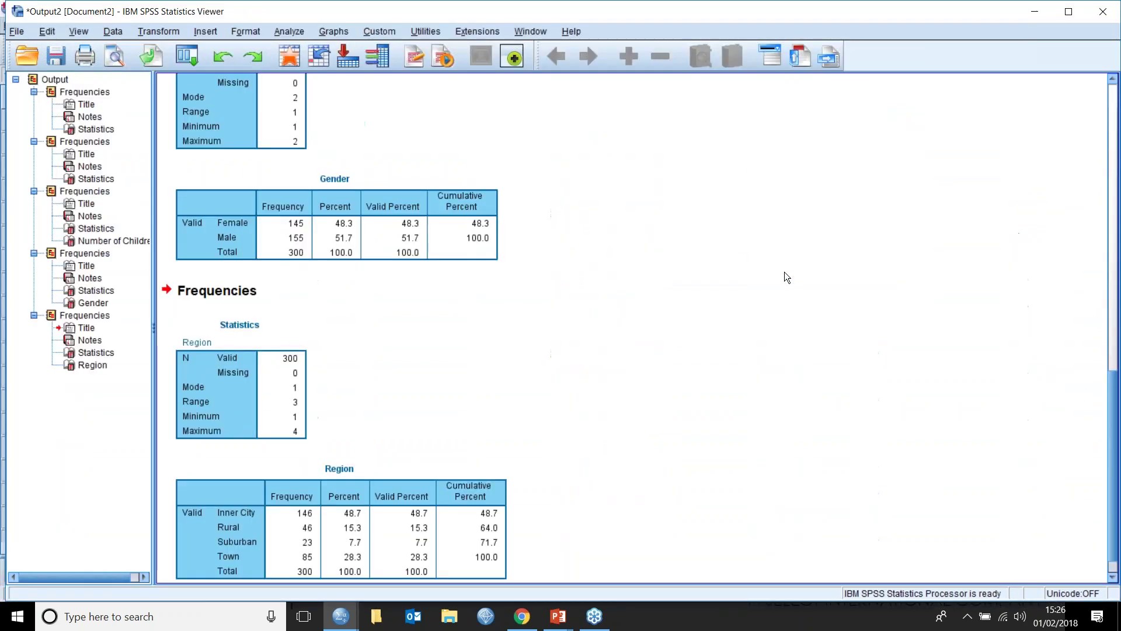
Step: Produce descriptive statistics for the Home_Insurance variable from the data grid
left_click(292, 54)
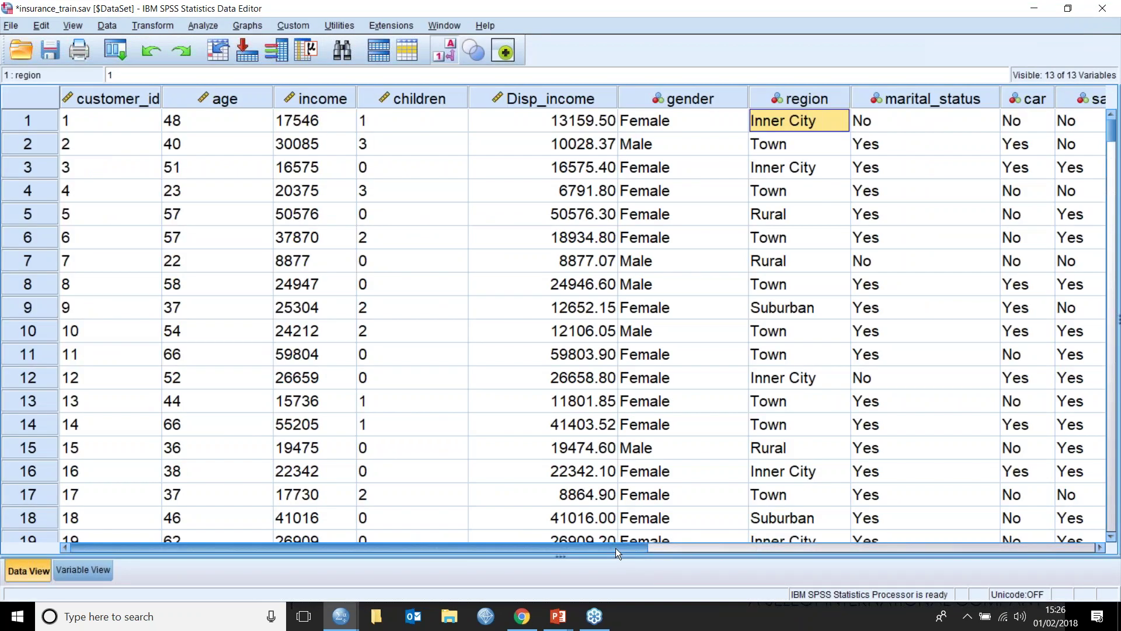
left_click_drag(619, 546, 856, 529)
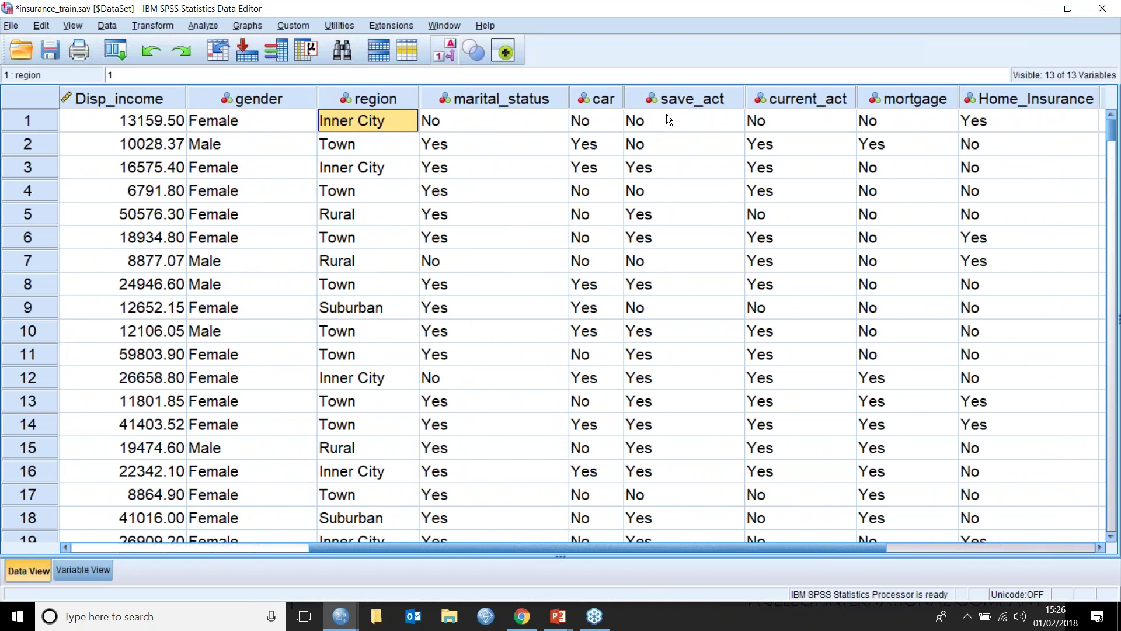
scroll(825, 552, "right", 2)
right_click(704, 125)
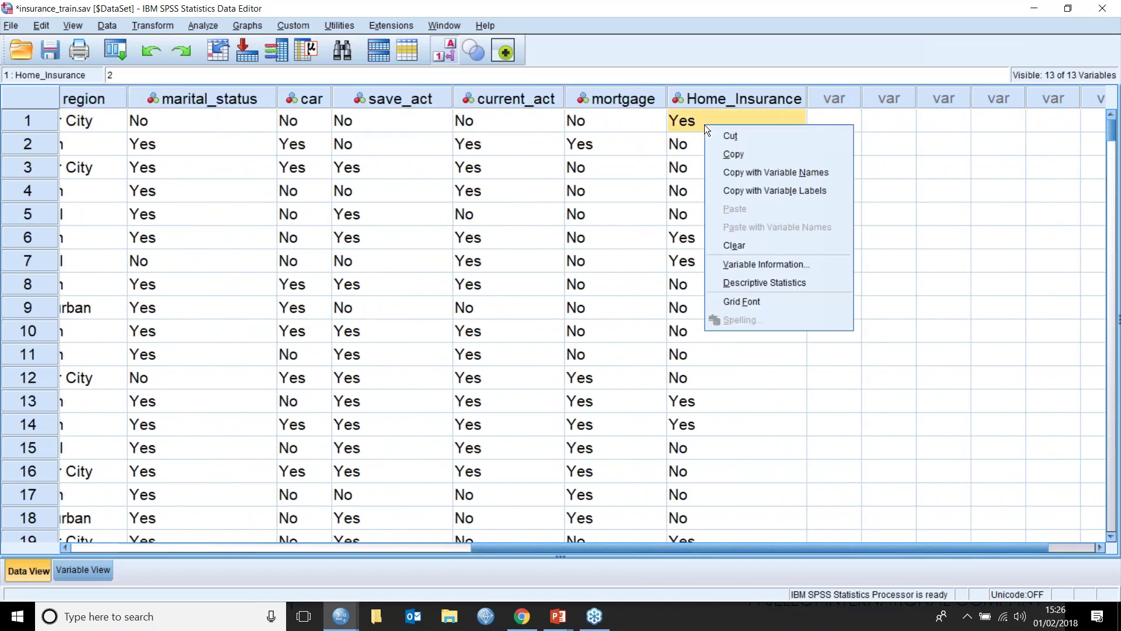
left_click(731, 282)
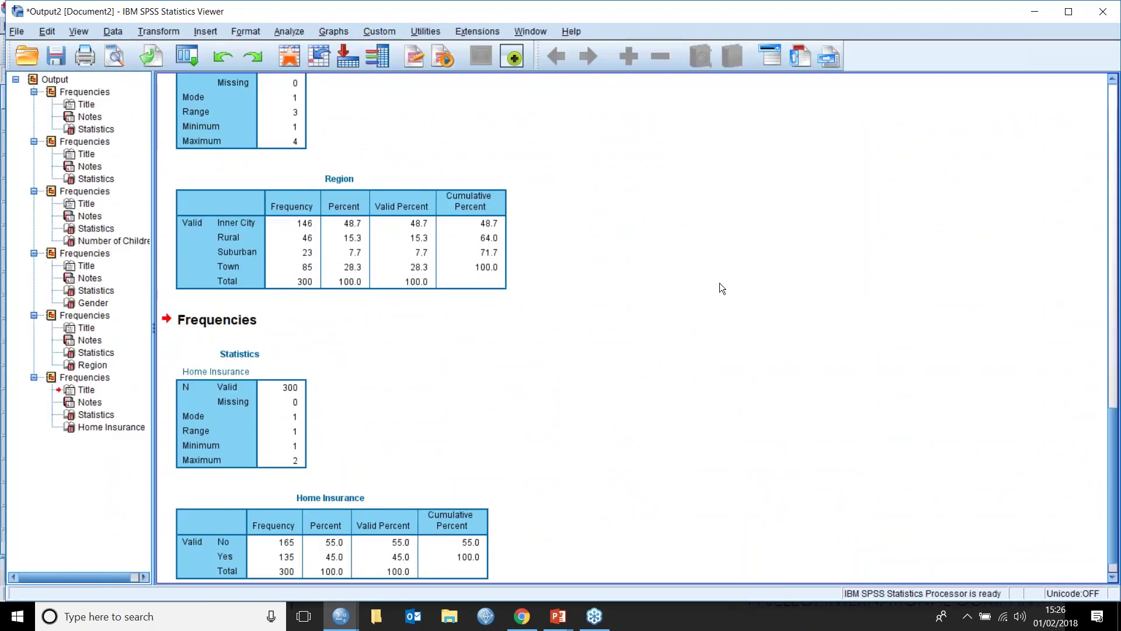
Step: Set up a Crosstabs analysis of the data with Gender as the row variable and Home Insurance as the column variable
left_click(292, 55)
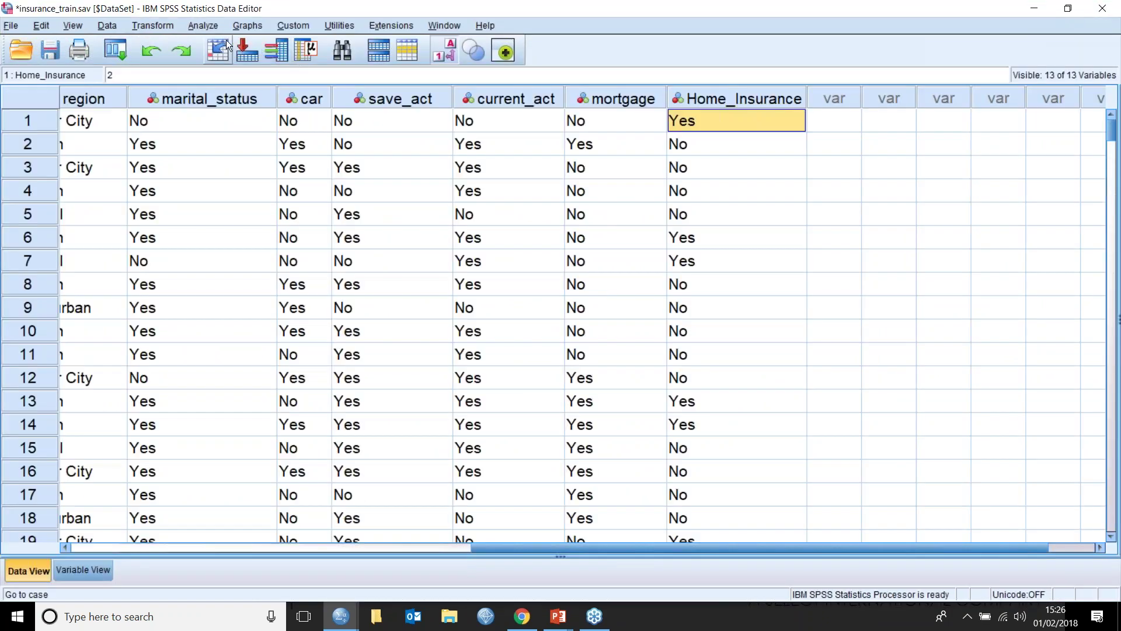
left_click(192, 25)
mouse_move(215, 94)
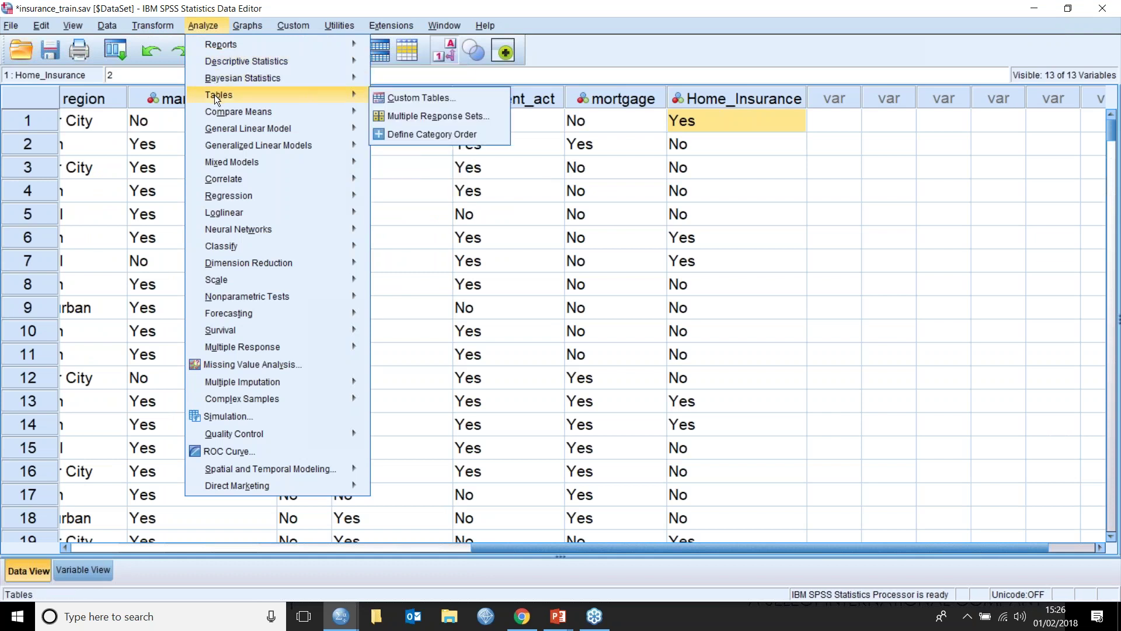
mouse_move(217, 64)
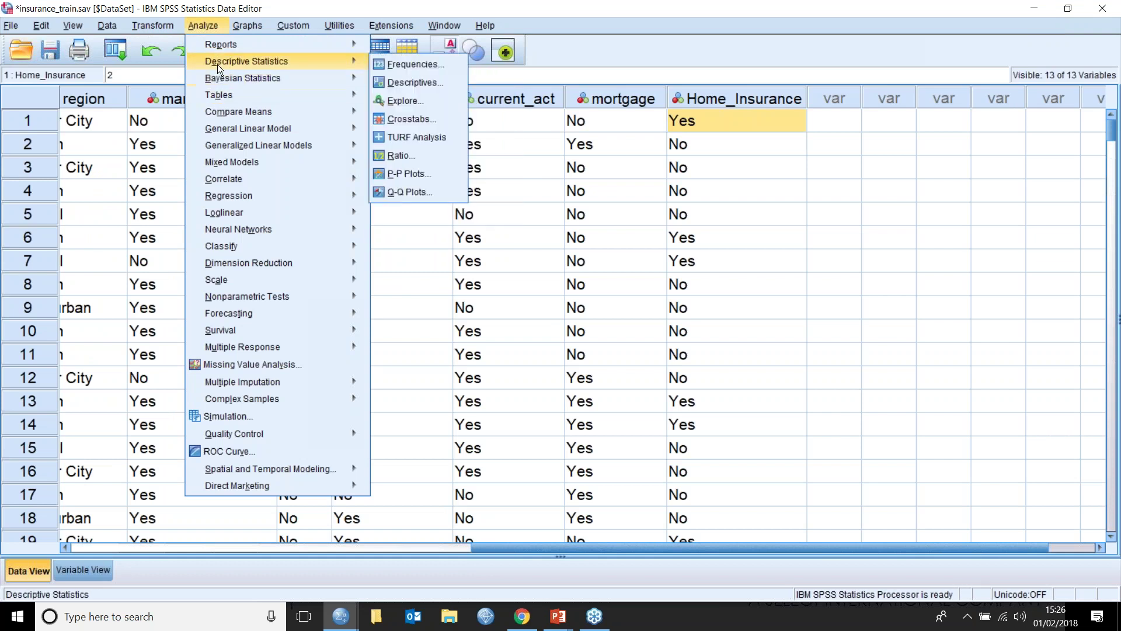
left_click(404, 120)
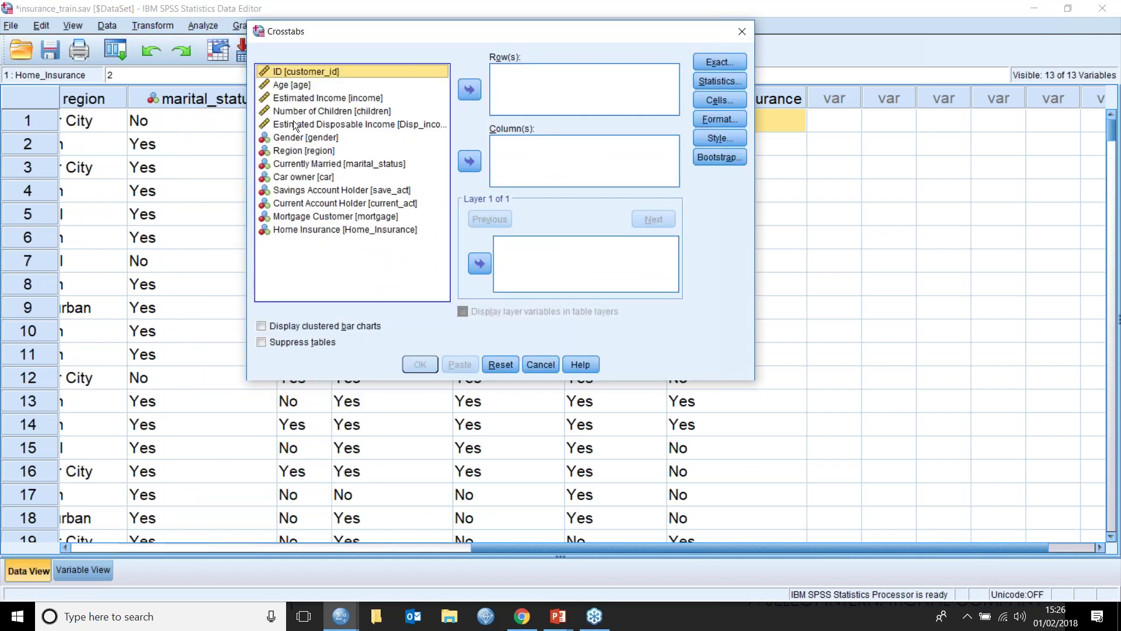
left_click(333, 138)
left_click(470, 91)
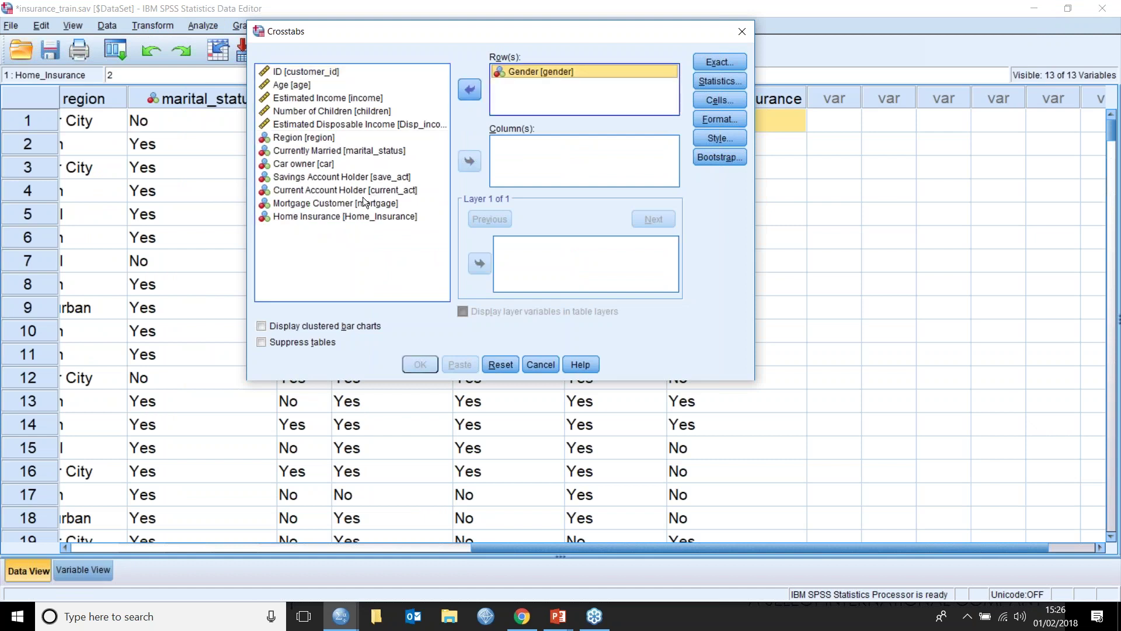
left_click(340, 217)
left_click(471, 162)
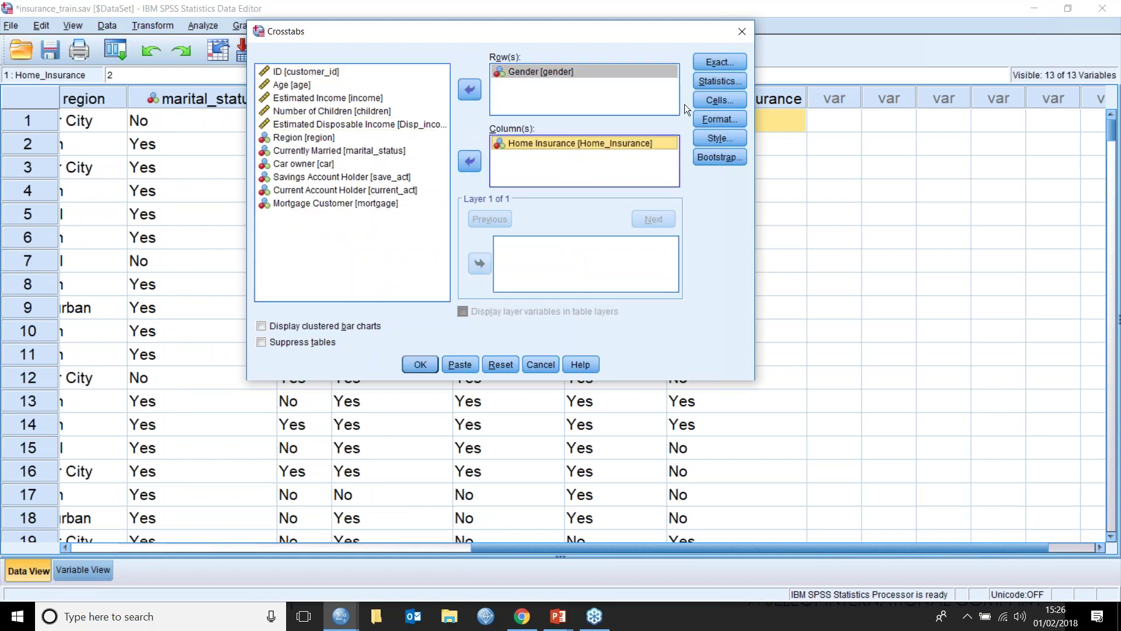
Step: Include row percentages and the chi-square test in the Gender by Home Insurance crosstab, and run it
left_click(717, 101)
left_click(750, 182)
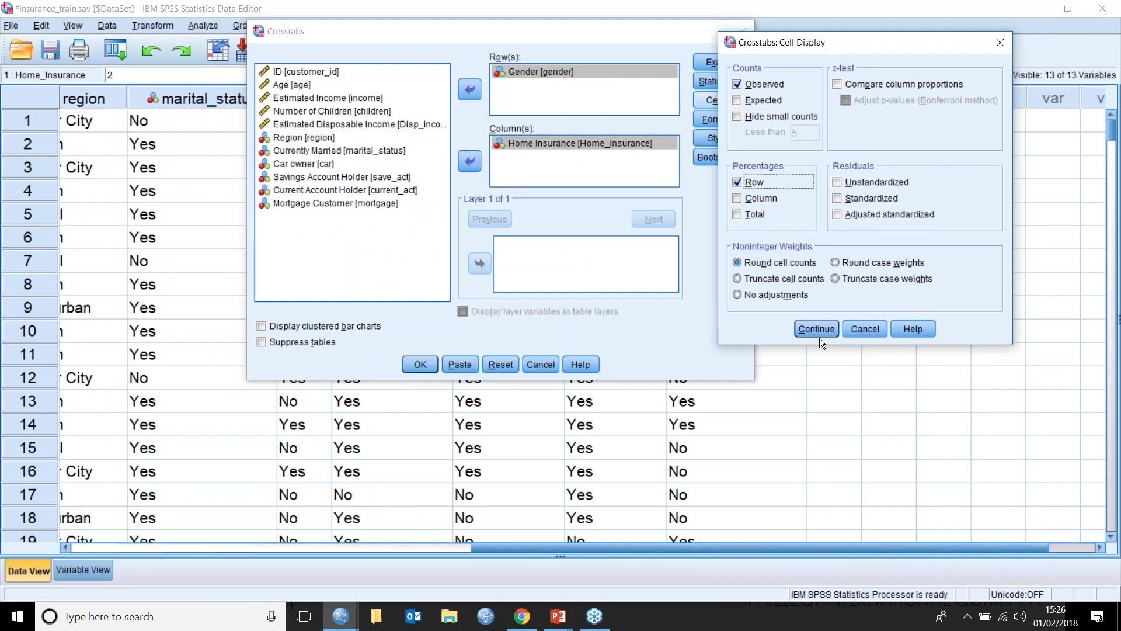
left_click(795, 330)
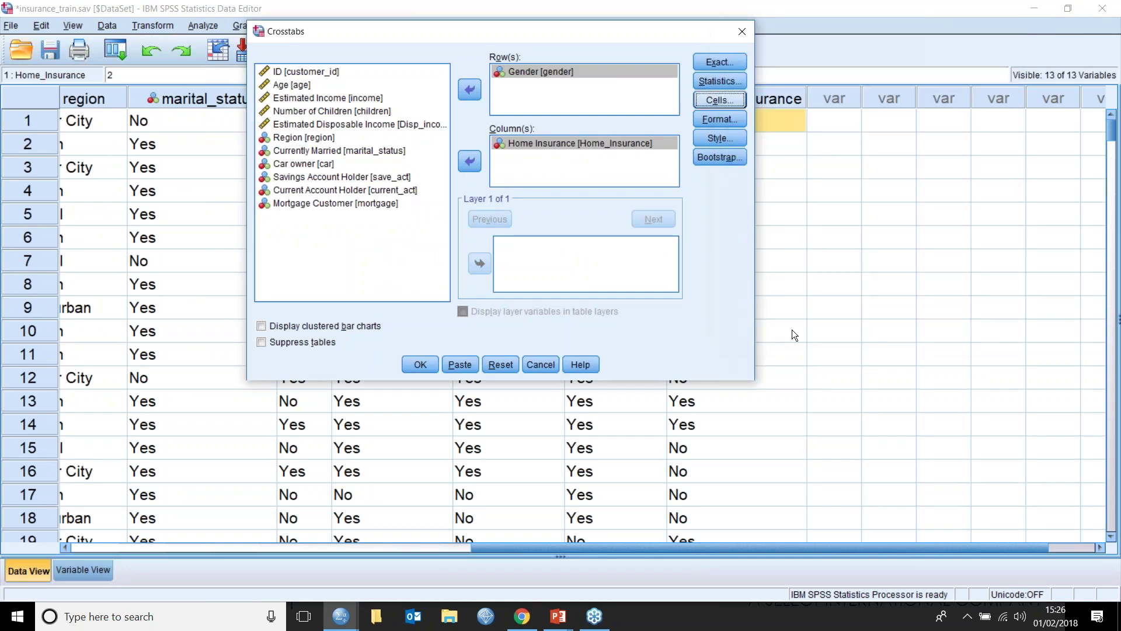
left_click(713, 86)
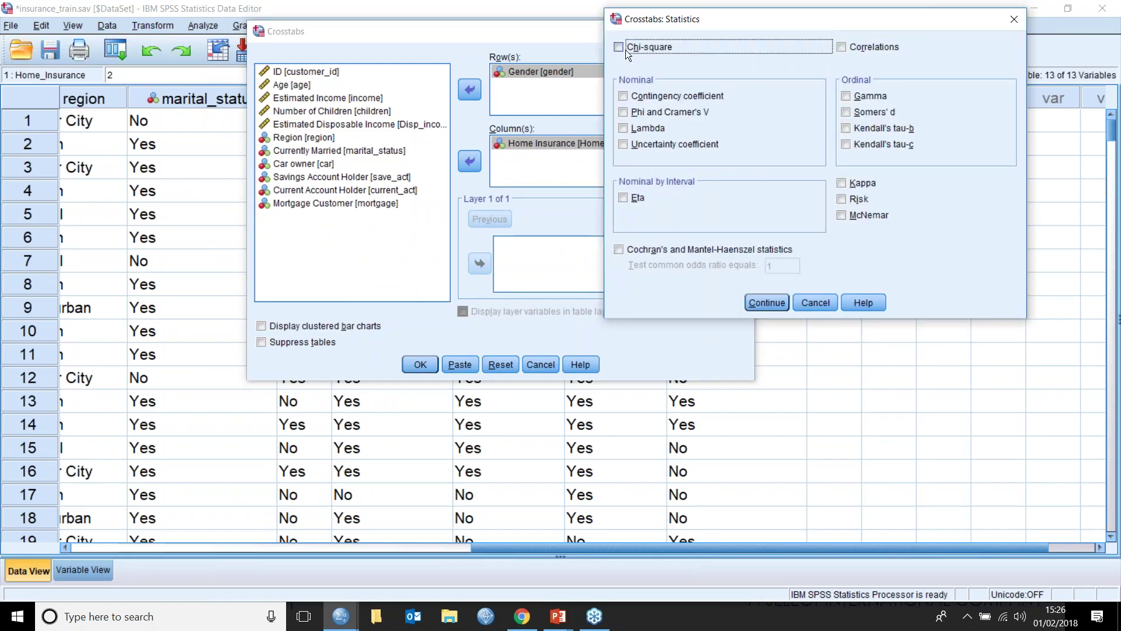
left_click(754, 299)
left_click(413, 365)
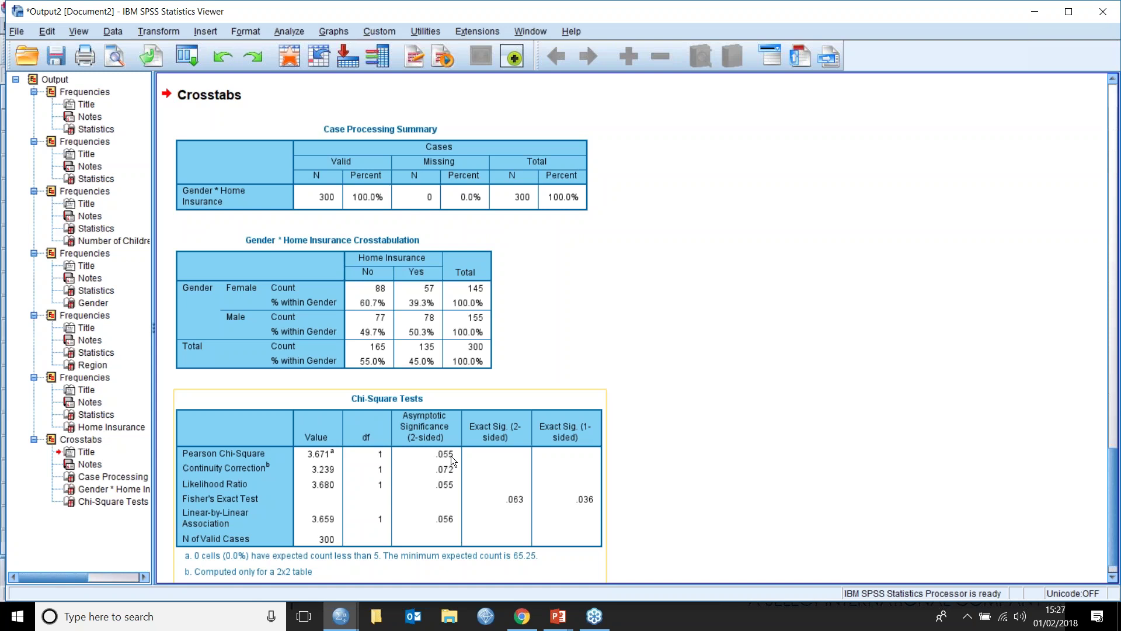
left_click(403, 317)
left_click(587, 362)
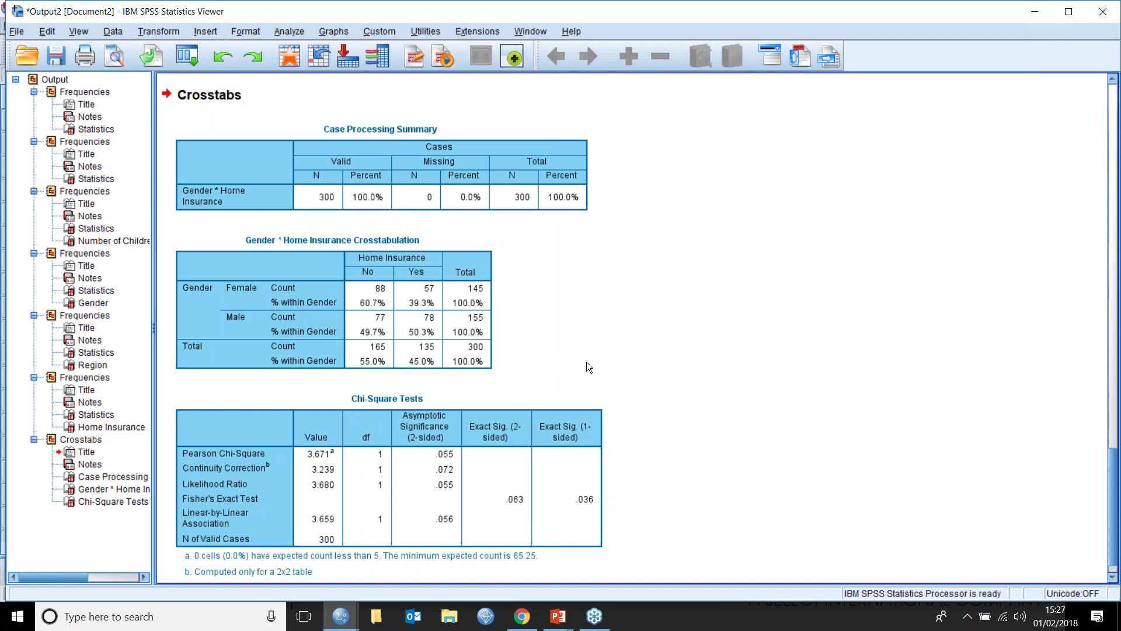
left_click(381, 305)
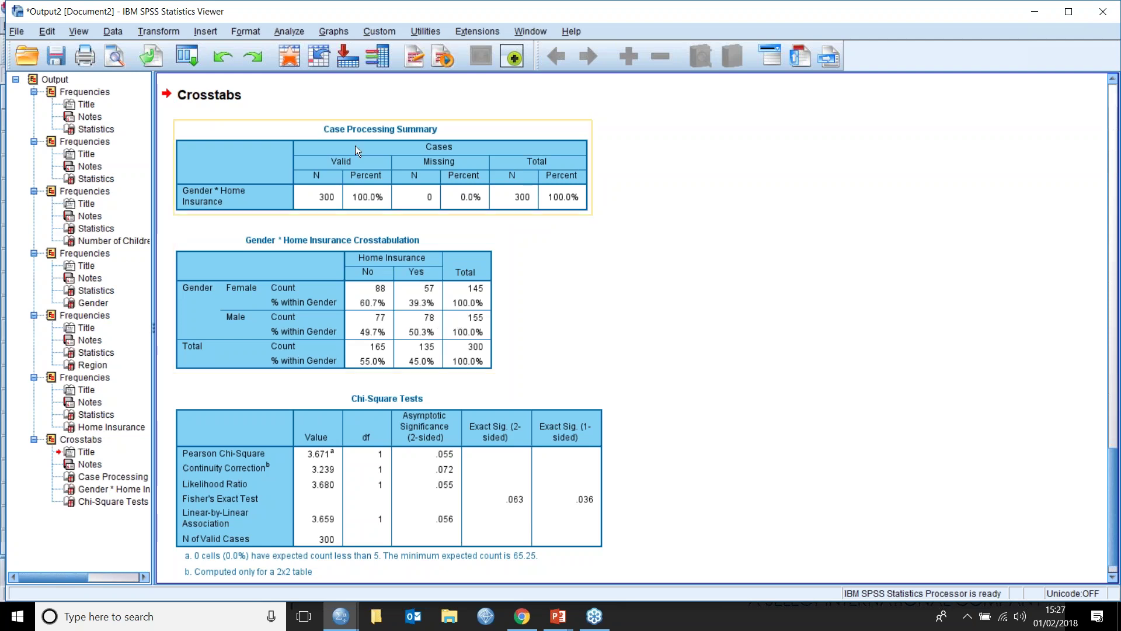
Step: Rerun the Home Insurance crosstab from the data editor with Region replacing Gender as the row variable
left_click(288, 61)
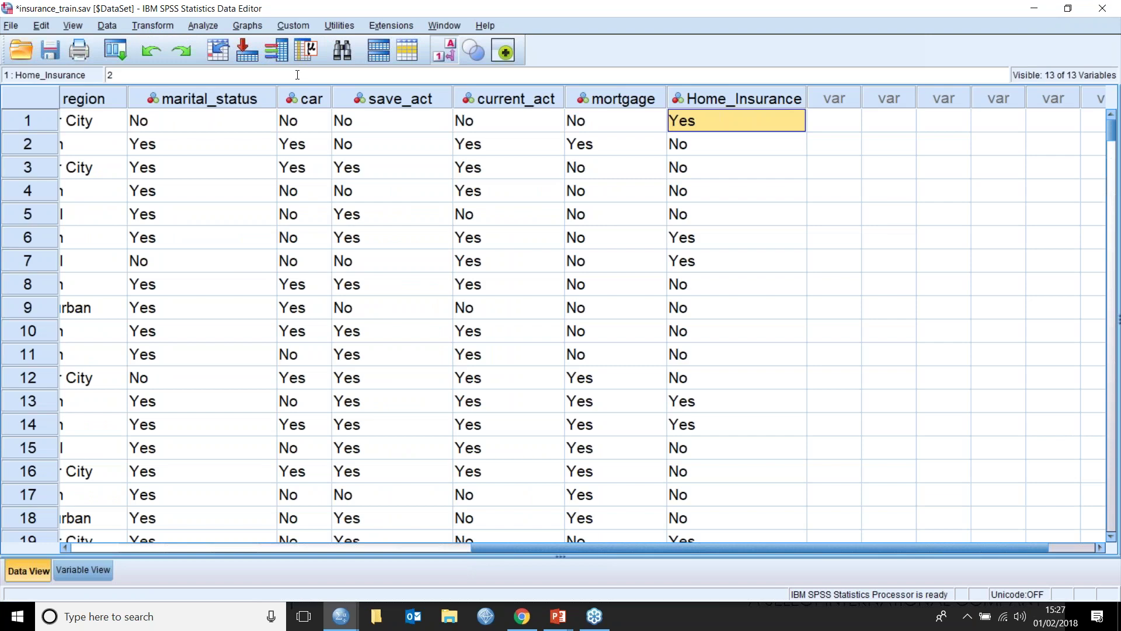
left_click(124, 58)
left_click(137, 78)
left_click(523, 141)
left_click(501, 73)
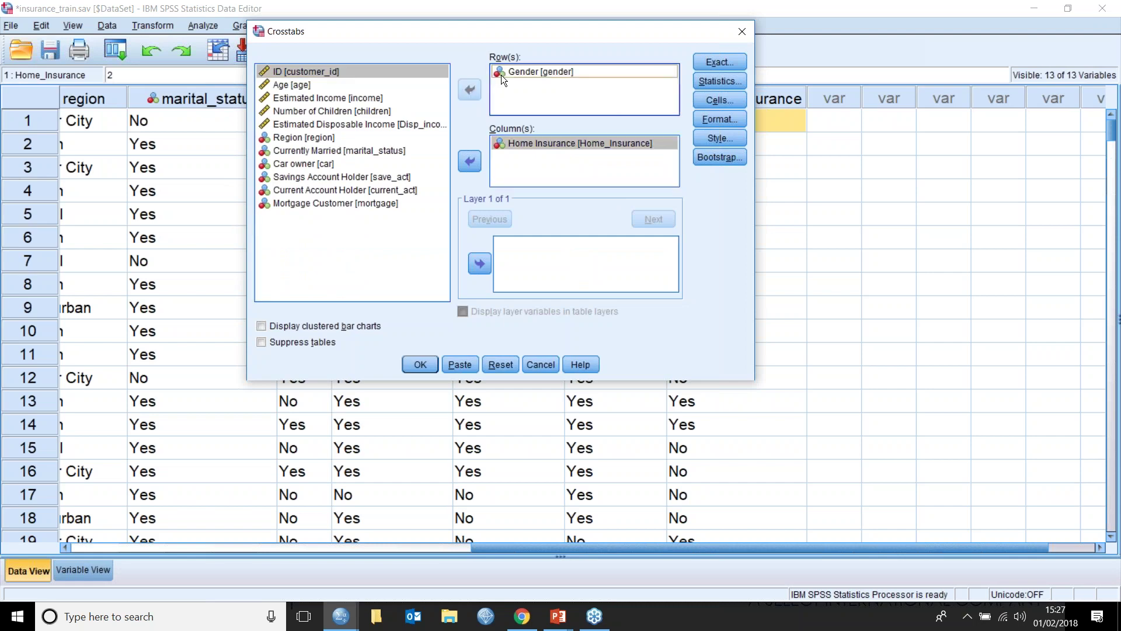
double_click(514, 73)
left_click(313, 150)
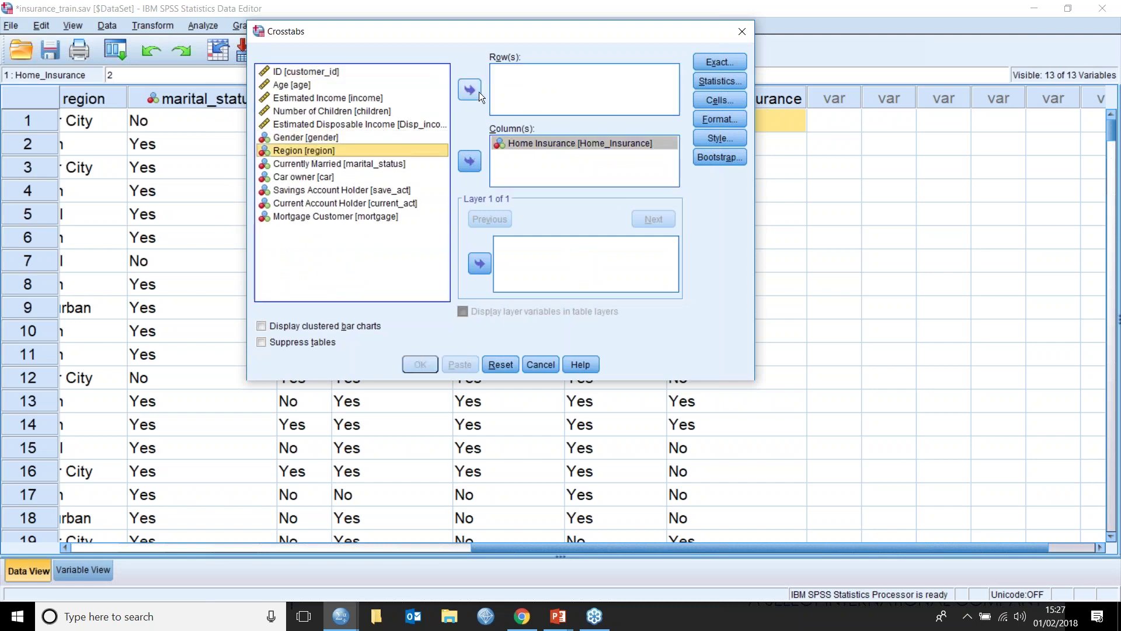
left_click(471, 91)
left_click(420, 364)
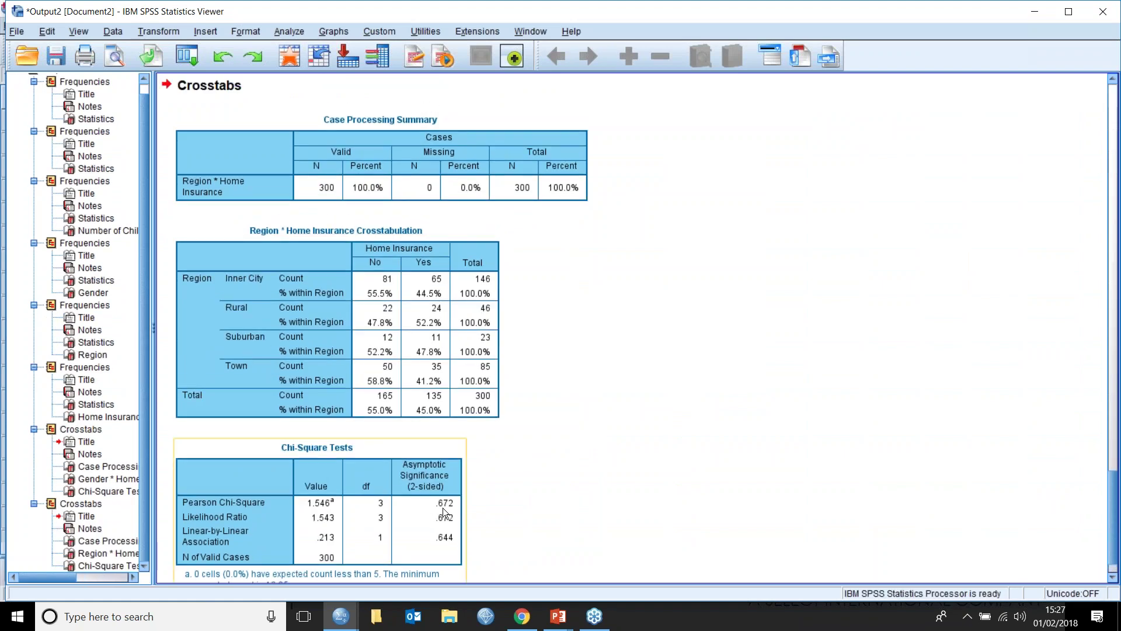
Step: Rerun the Region by Home Insurance crosstab with Gender as a layer variable and inspect its chi-square tests
left_click(180, 56)
left_click(204, 79)
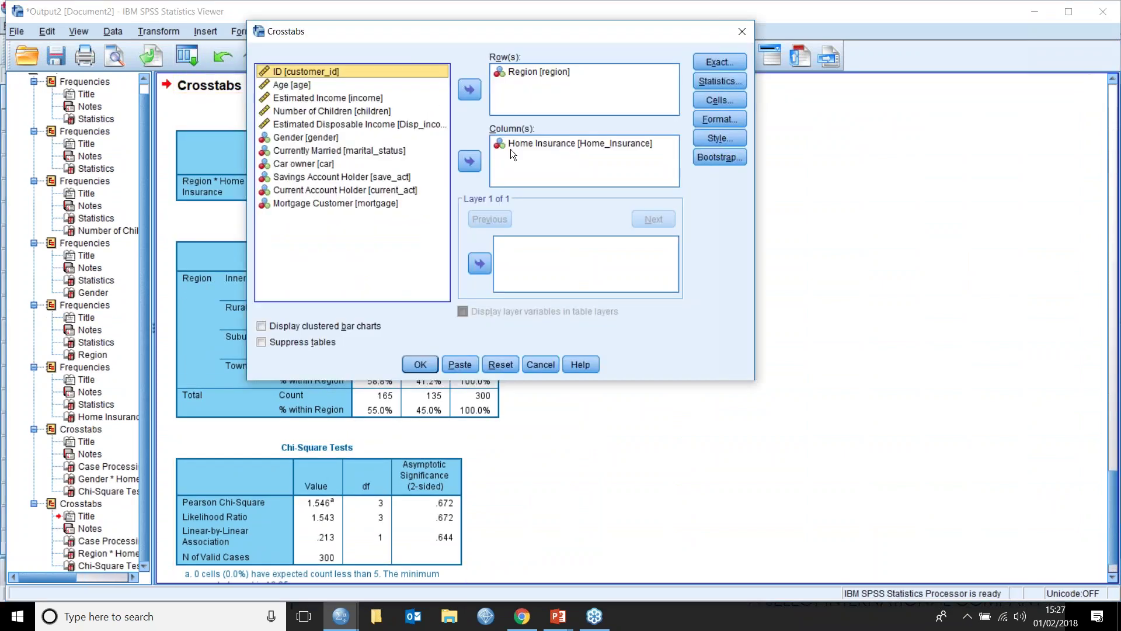
left_click(503, 72)
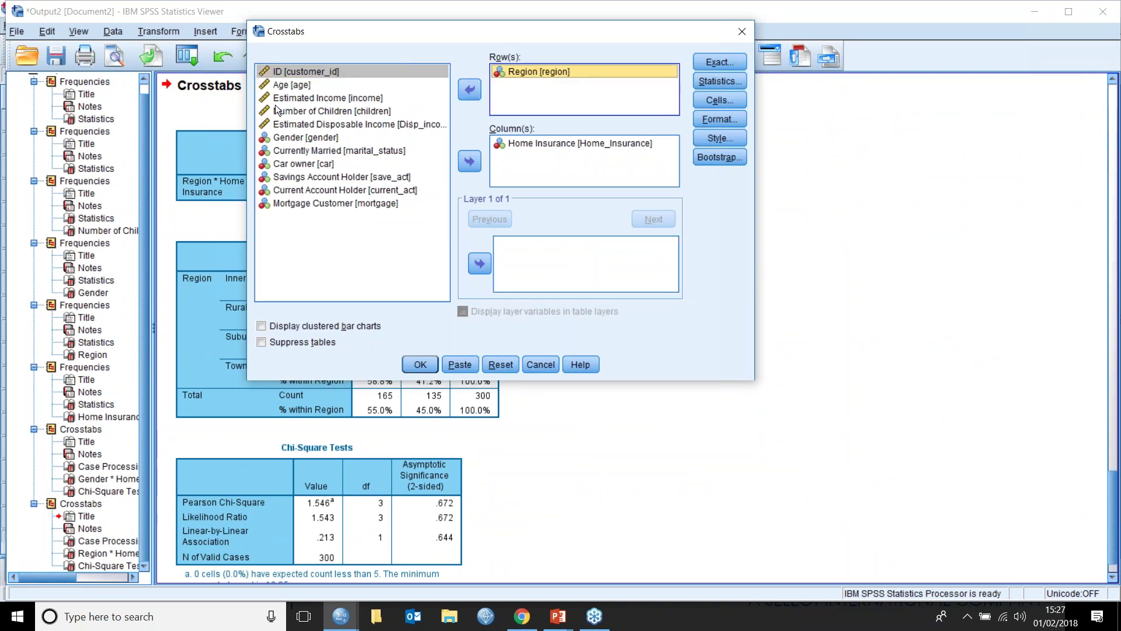
left_click(290, 139)
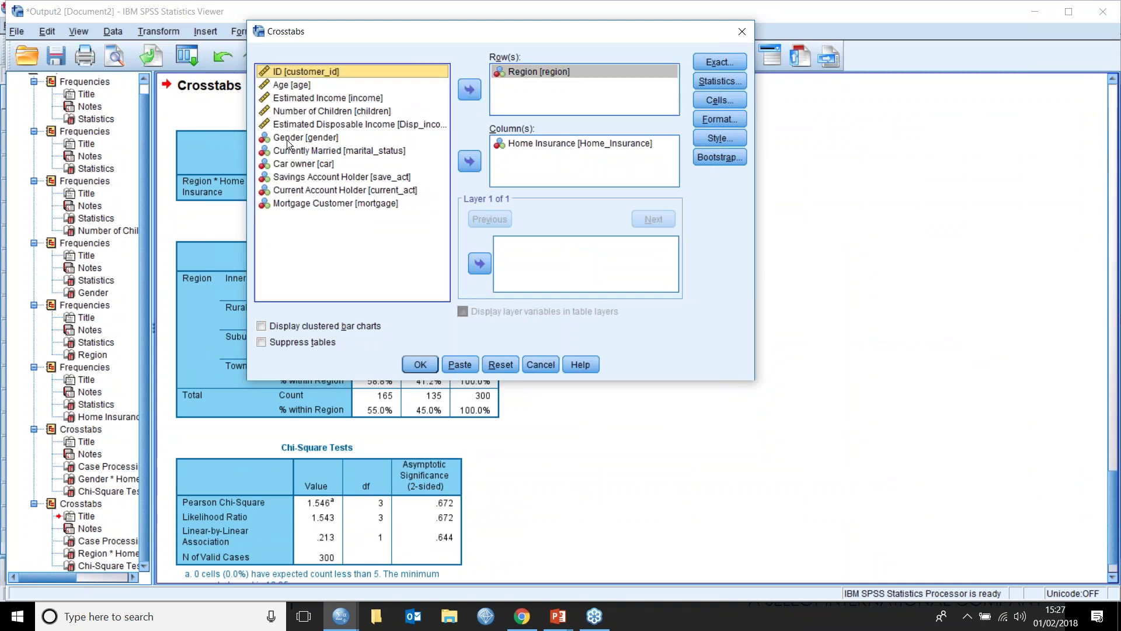
left_click(479, 264)
left_click(432, 365)
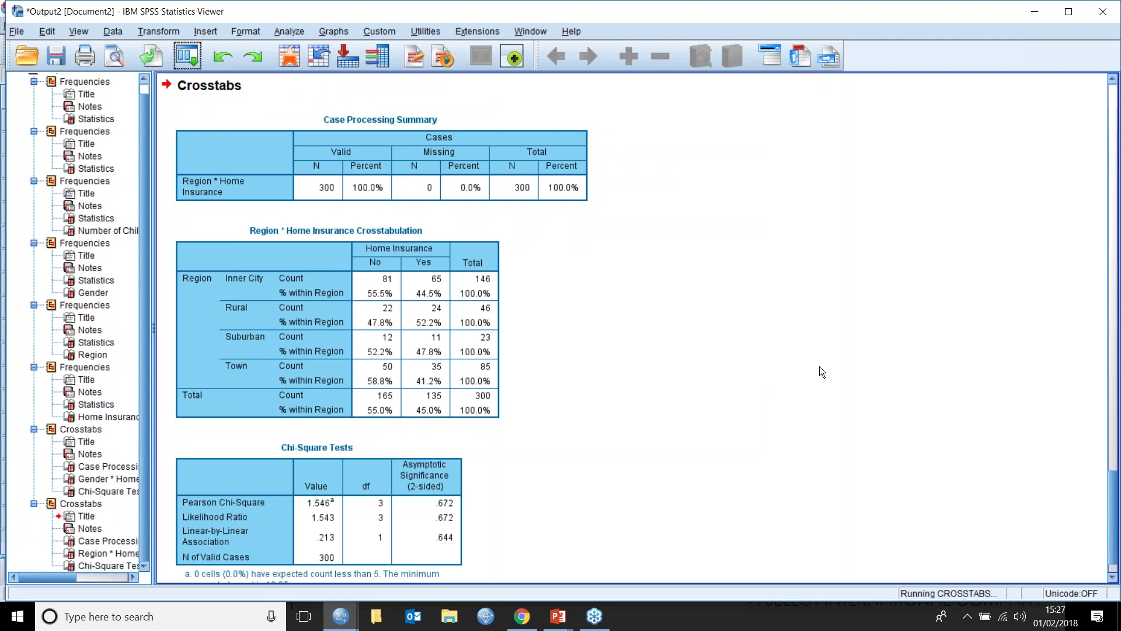
left_click(252, 287)
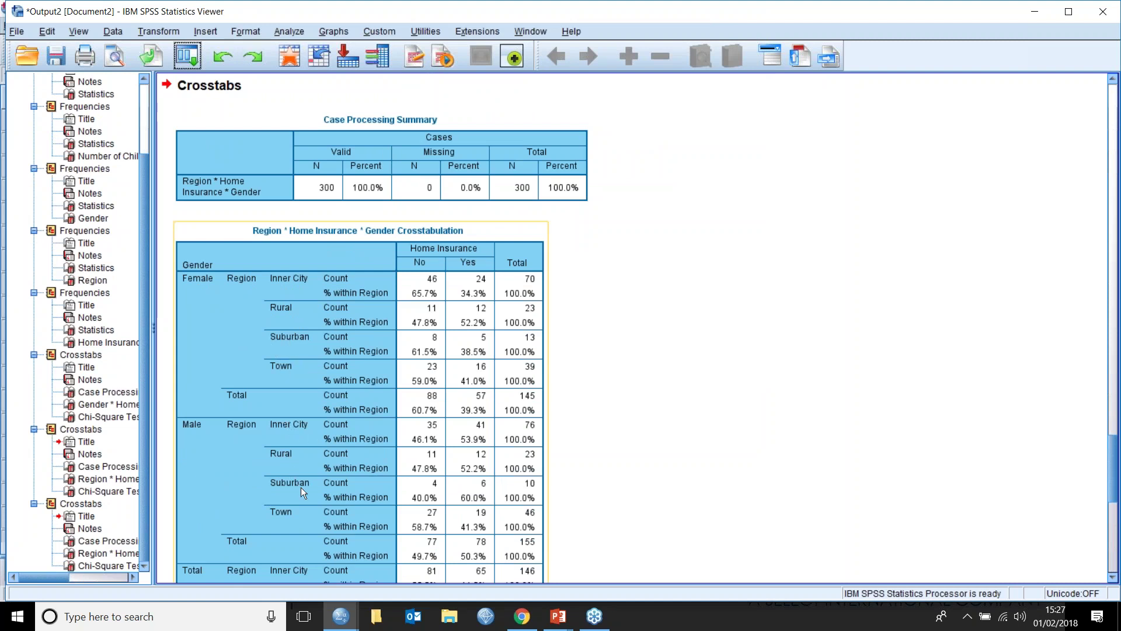
left_click_drag(1113, 485, 1116, 549)
left_click(379, 383)
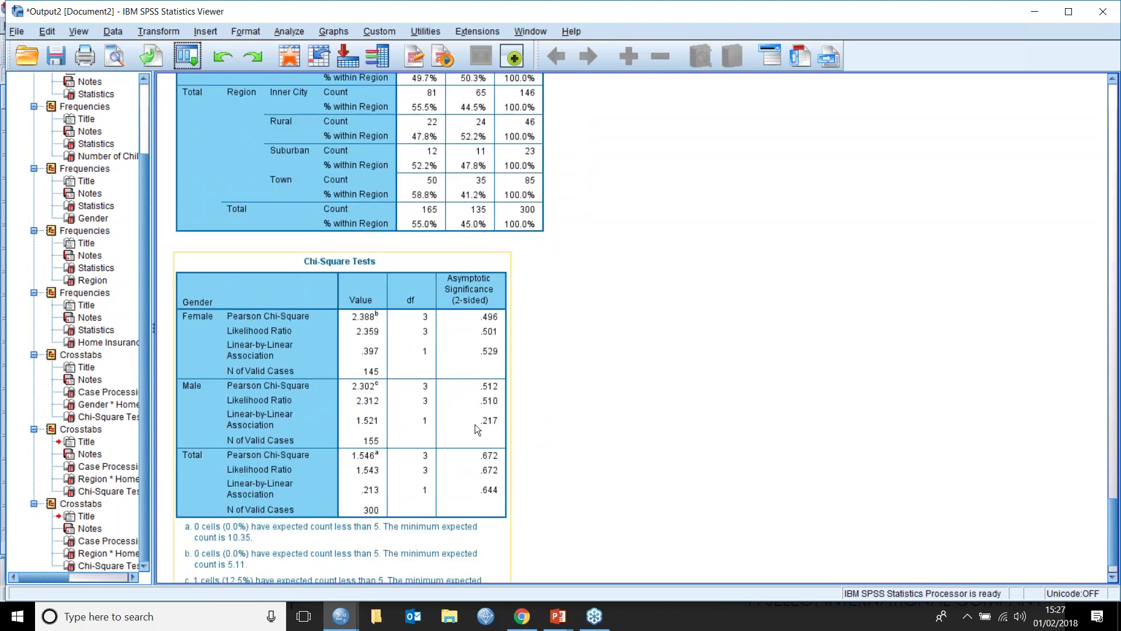
Step: Rerun the crosstab from the data editor with Car owner added as a second layer below Gender
left_click(296, 52)
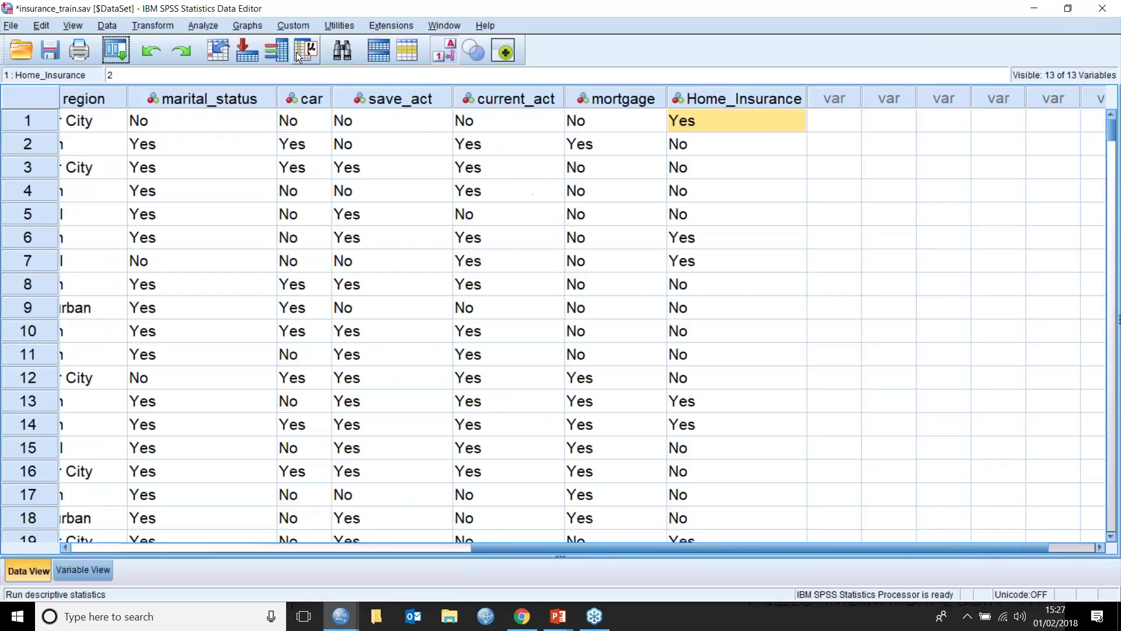
left_click(116, 52)
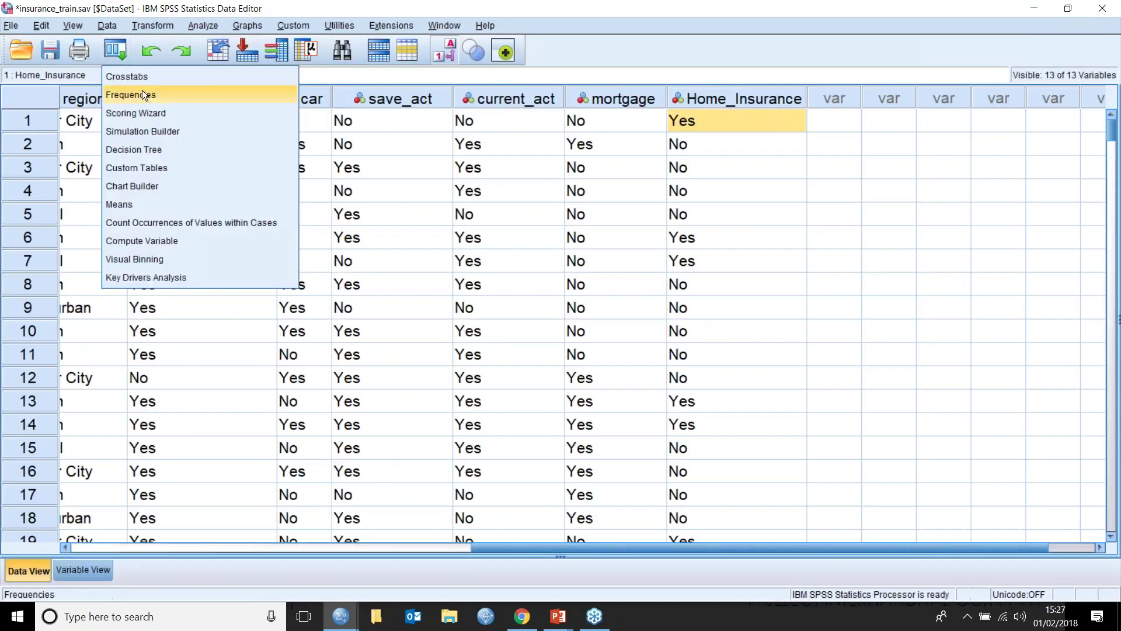
left_click(138, 76)
left_click(650, 219)
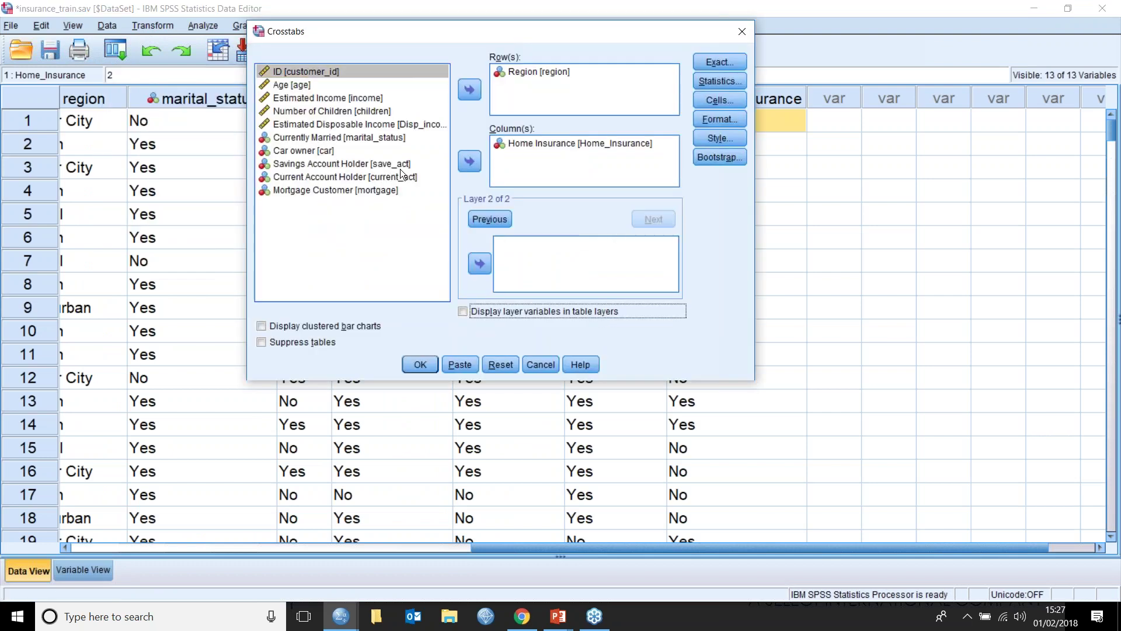
left_click(287, 150)
left_click(479, 263)
left_click(420, 365)
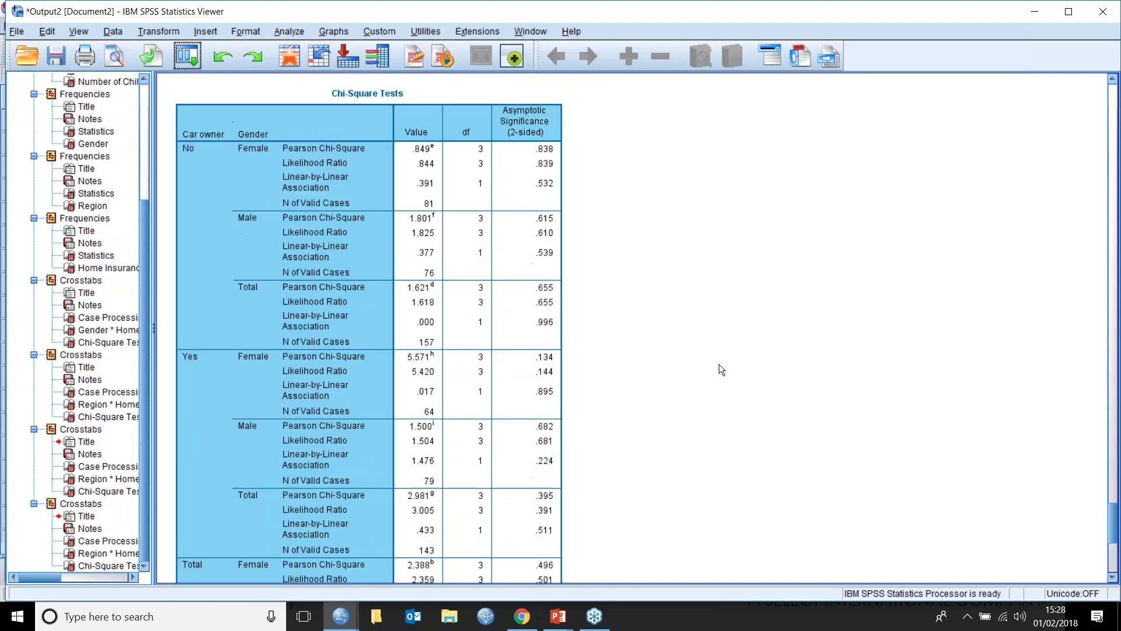
Step: Set up a Decision Tree classification from the data editor with Home Insurance as the dependent variable
left_click(290, 56)
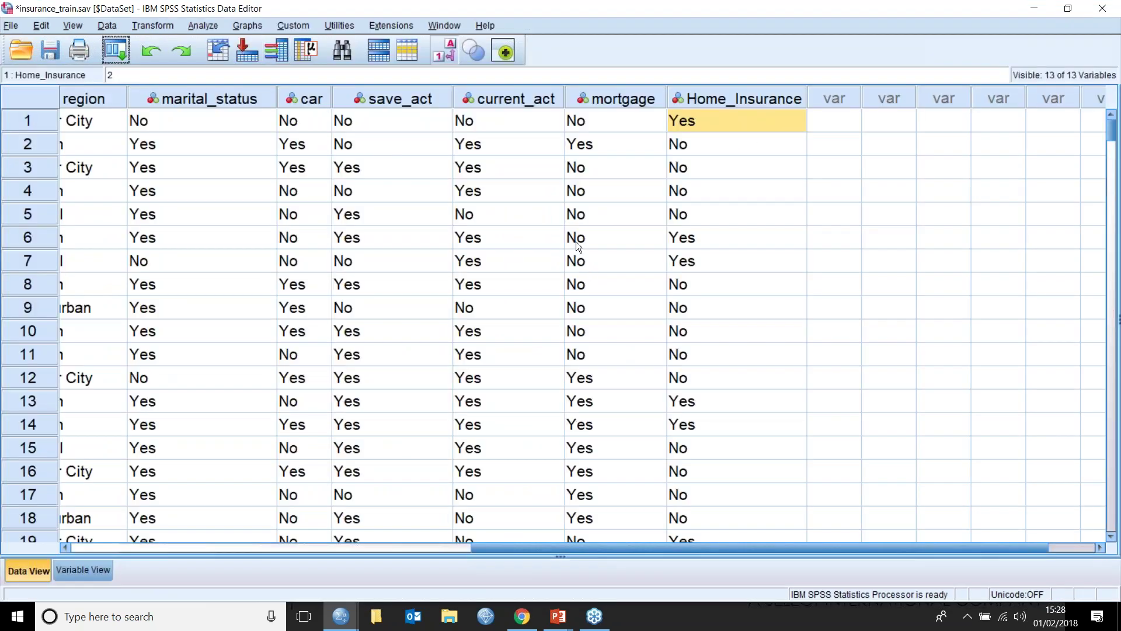
left_click_drag(524, 546, 439, 548)
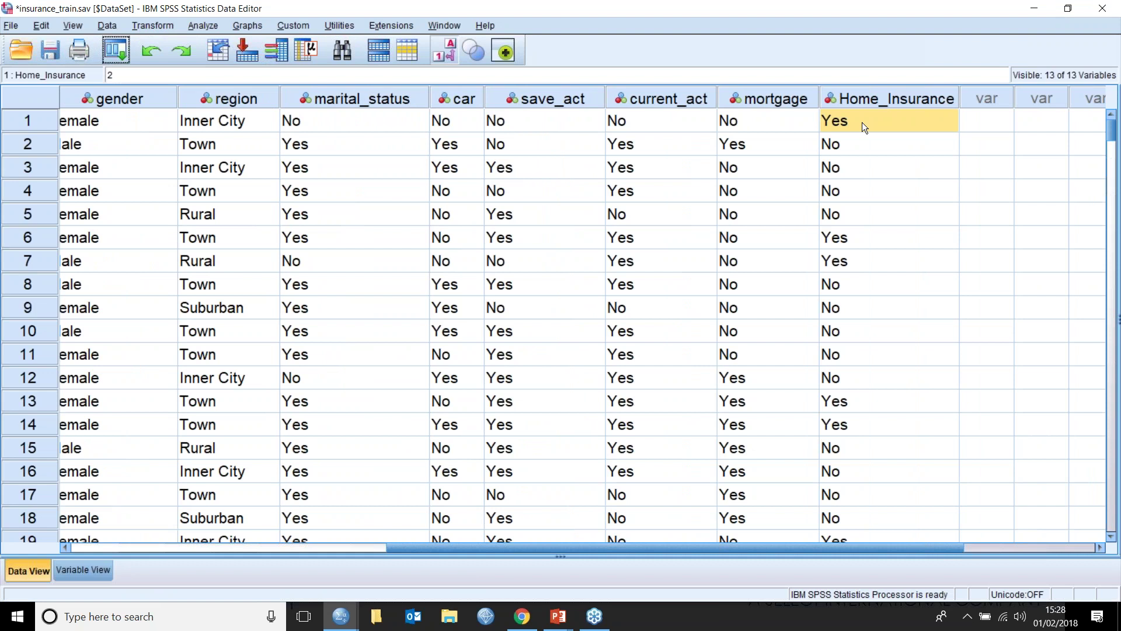
left_click(204, 26)
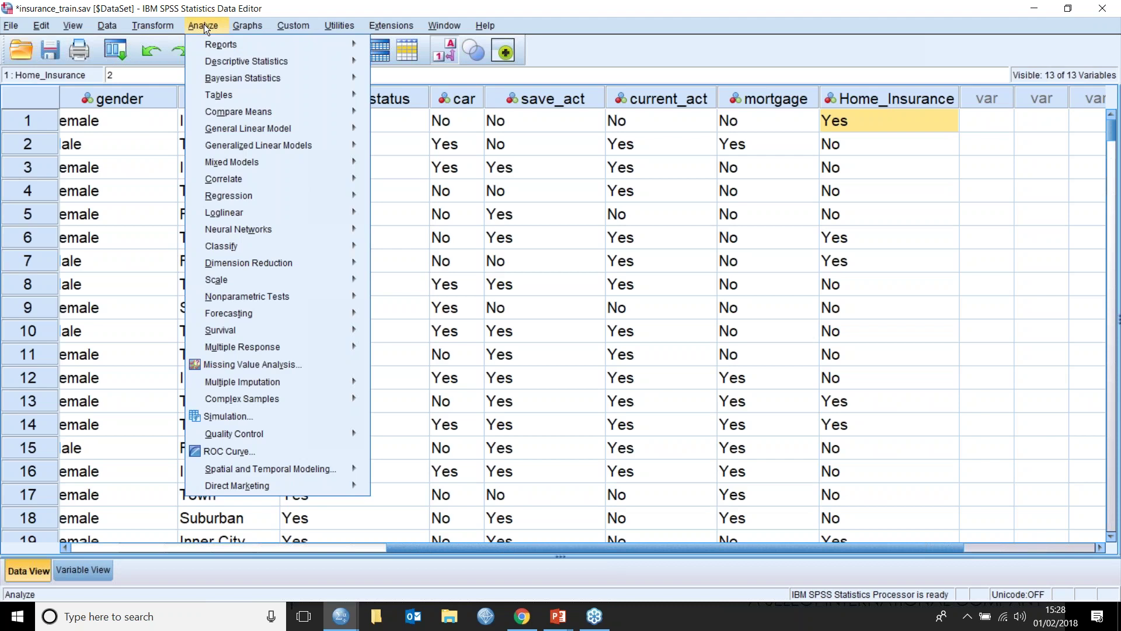
mouse_move(236, 246)
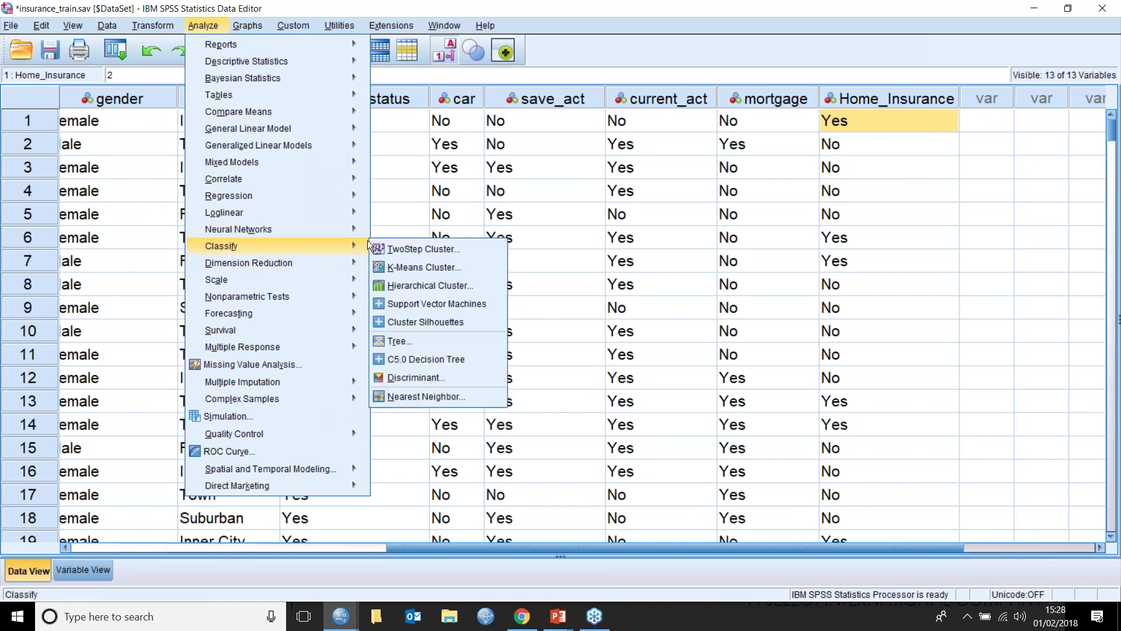
left_click(405, 338)
left_click_drag(527, 21, 555, 12)
left_click_drag(118, 212, 584, 50)
left_click(541, 50)
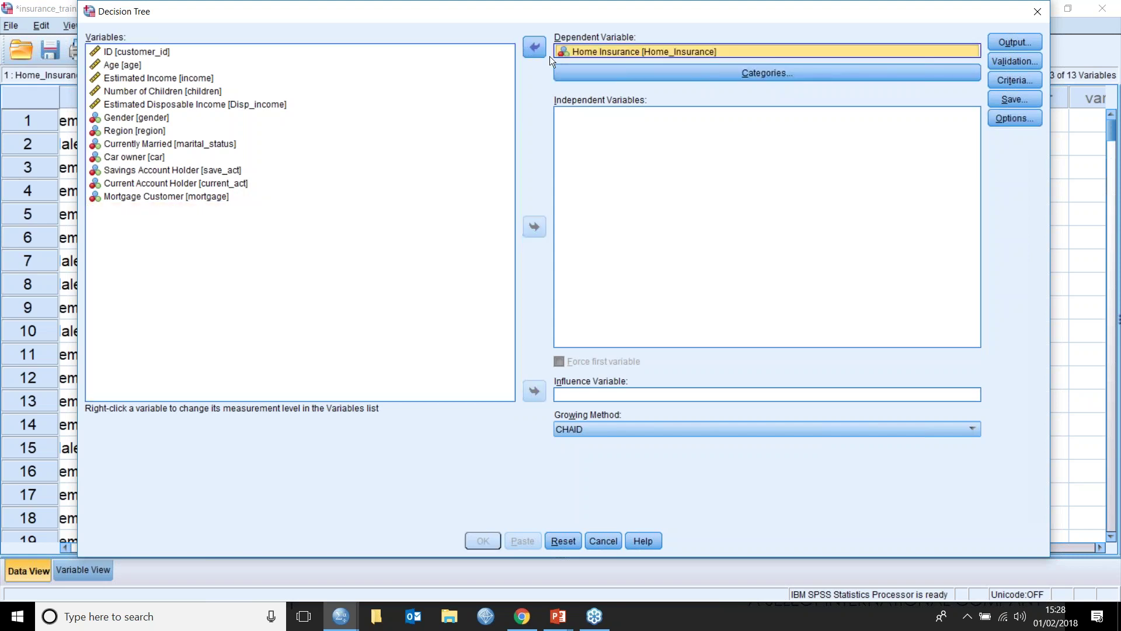
Step: Check the value labels of Home Insurance and use Yes as its target category for the tree
right_click(607, 52)
left_click(615, 68)
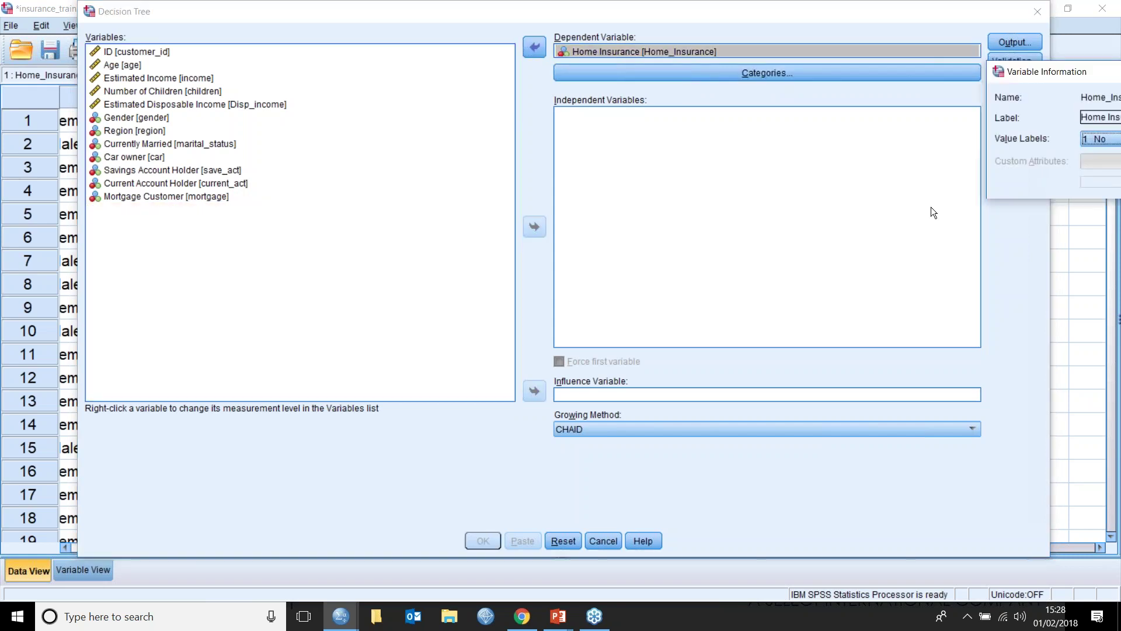
left_click_drag(1044, 75, 304, 151)
left_click(365, 213)
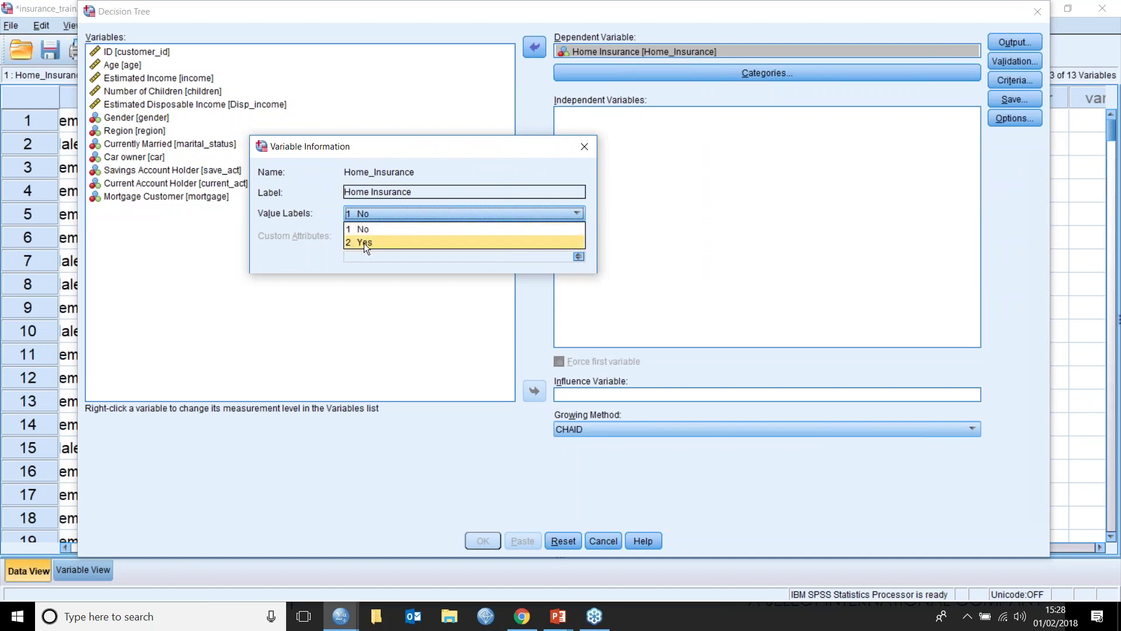
left_click(584, 146)
left_click(643, 73)
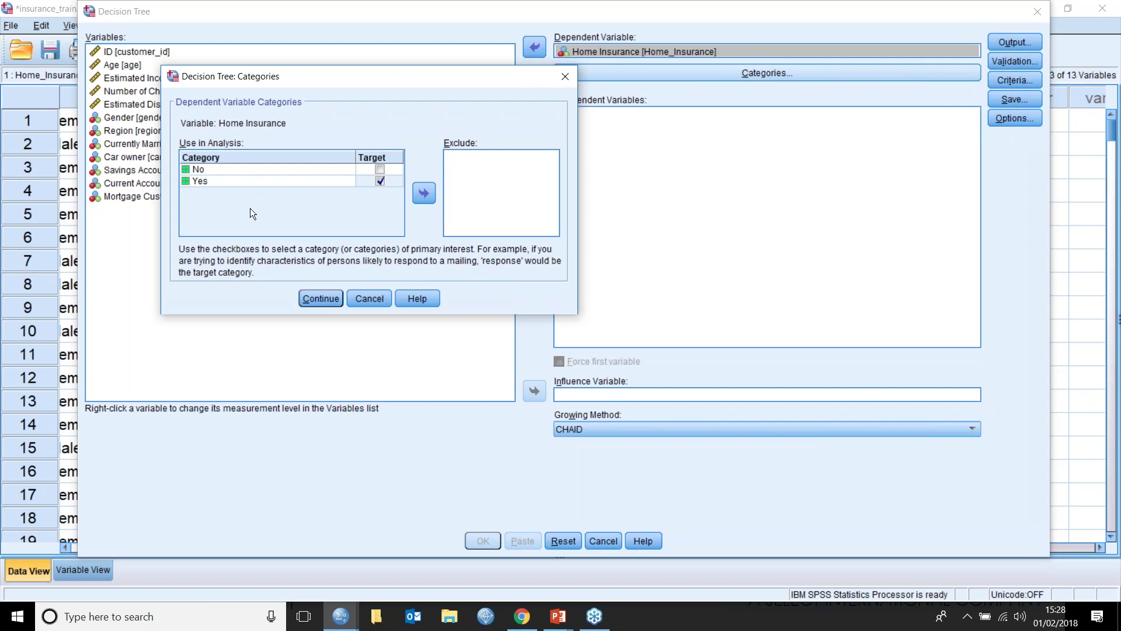
left_click(321, 299)
Step: Add all variables from Age to Mortgage Customer as independent variables, leaving out the customer ID
left_click(139, 66)
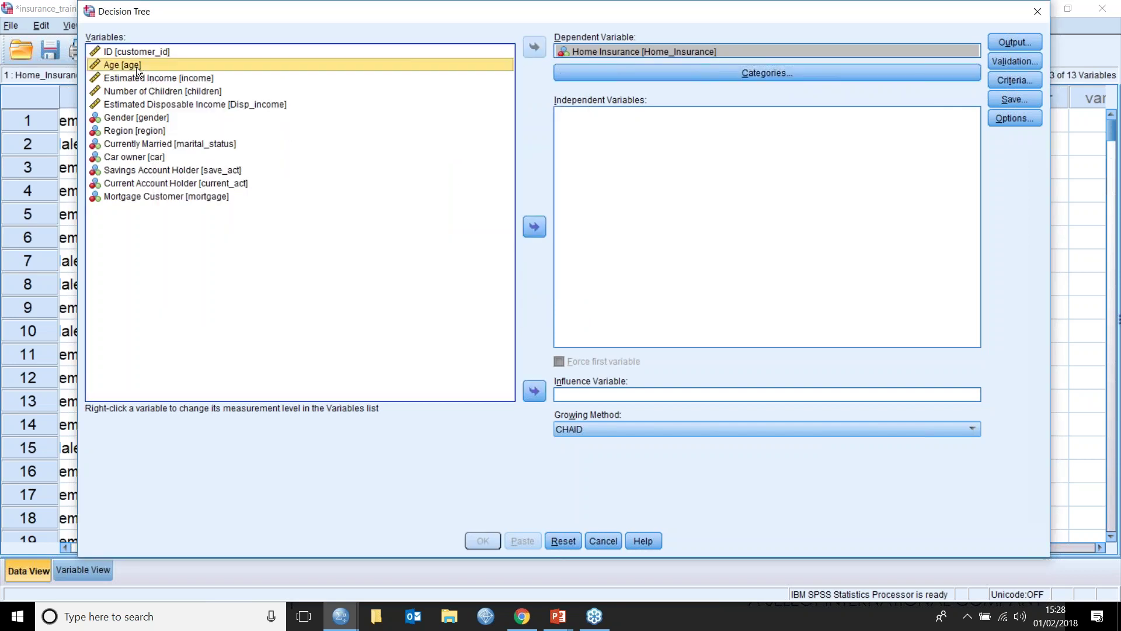
left_click(134, 196, "shift")
left_click(533, 226)
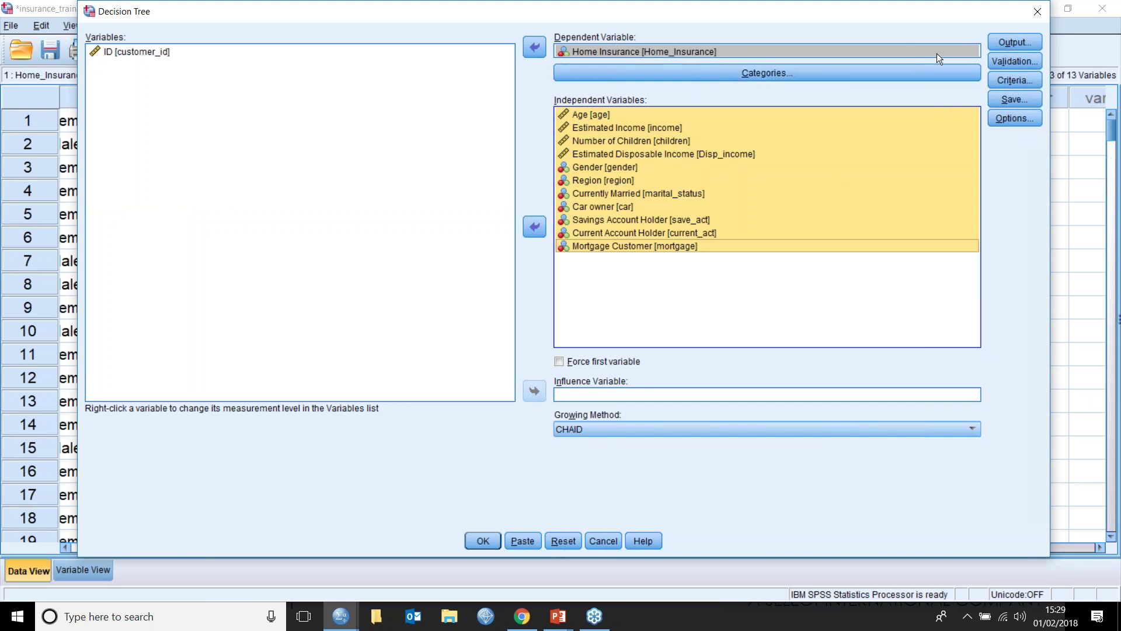
Step: Set the tree's minimum number of cases to 20 for parent nodes and 10 for child nodes
left_click(1011, 80)
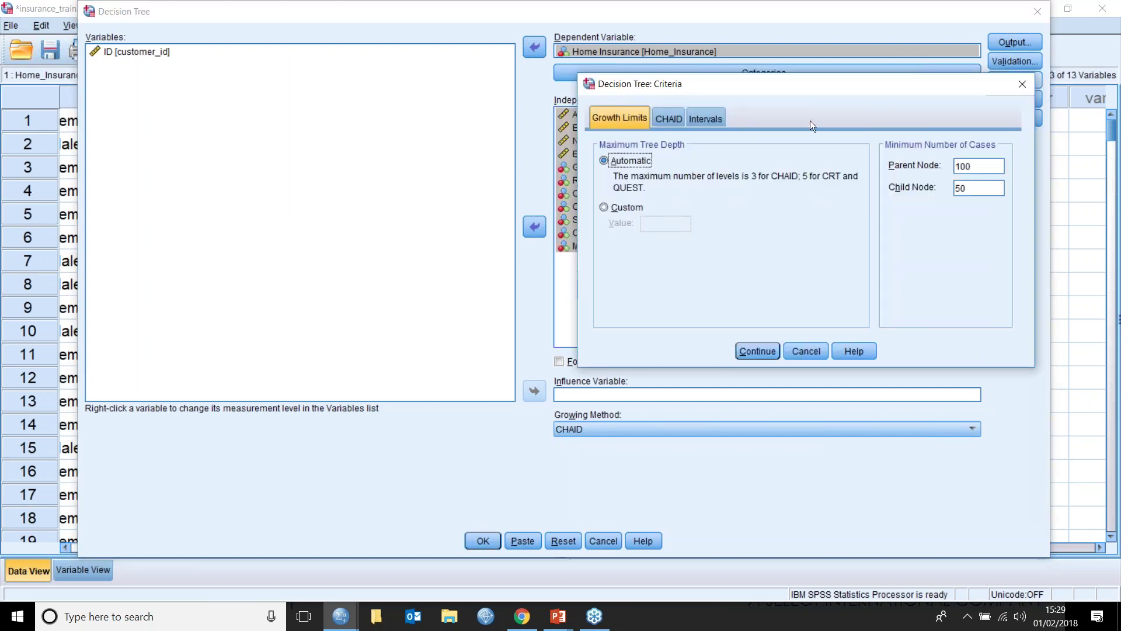
left_click_drag(804, 89, 575, 82)
double_click(754, 158)
type("20")
key("Tab")
type("10")
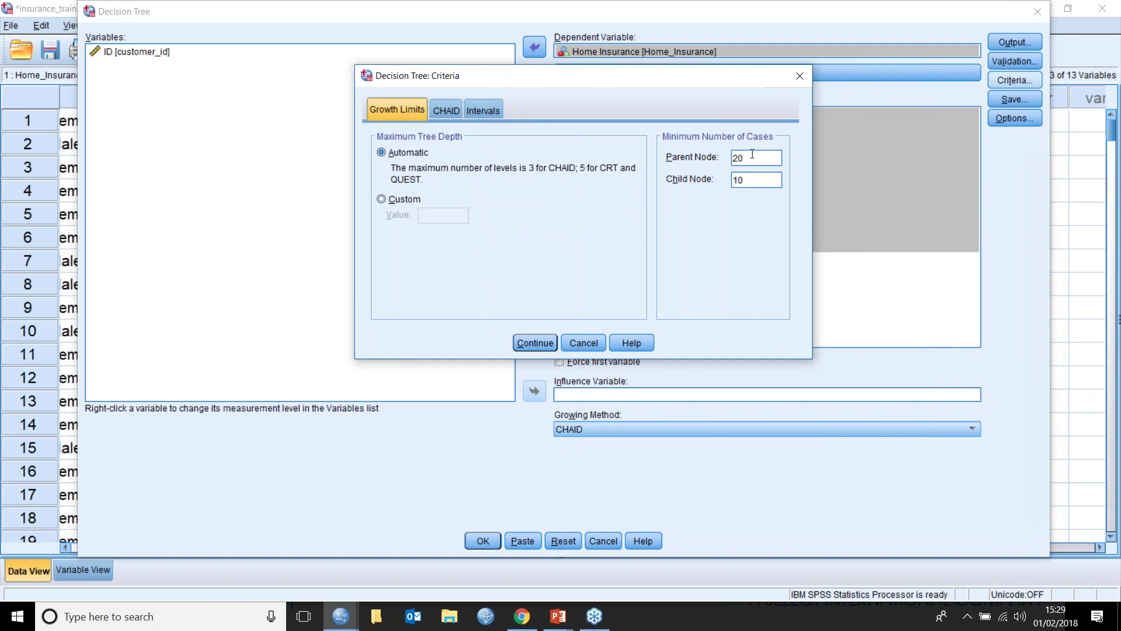
left_click(539, 341)
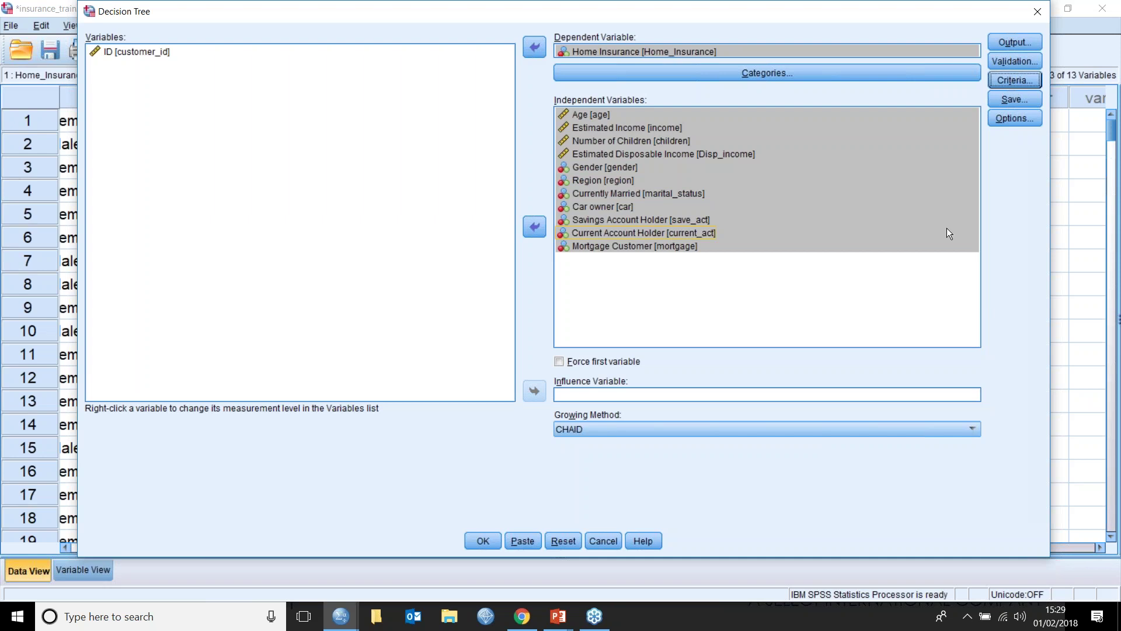
Step: Review the available growing methods for the decision tree and choose CHAID
left_click_drag(1053, 222, 739, 228)
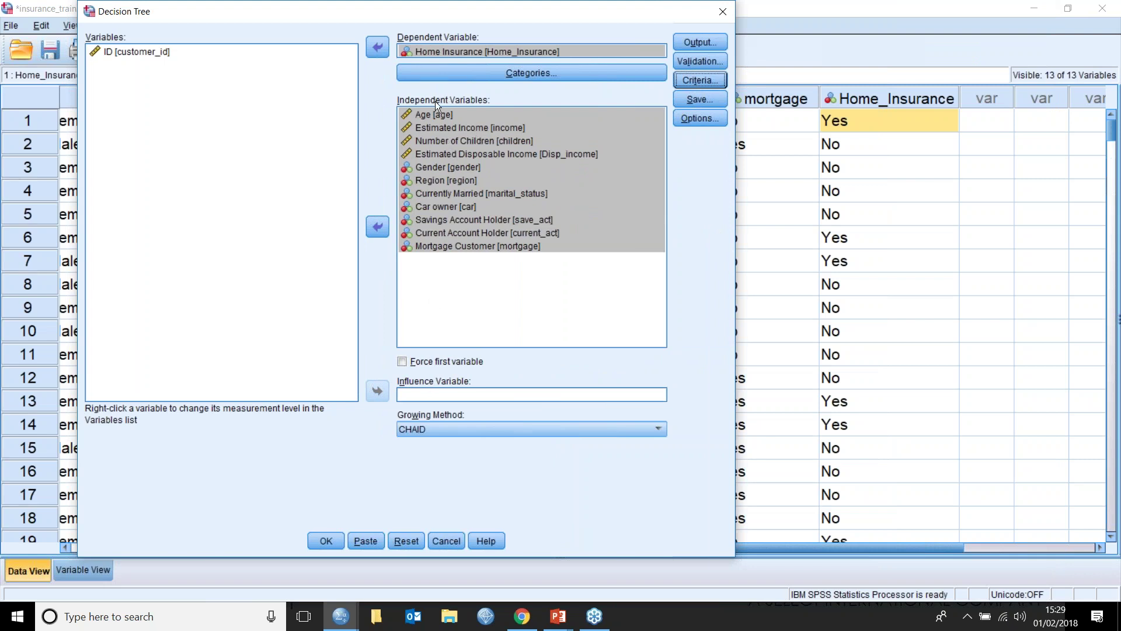
left_click(434, 429)
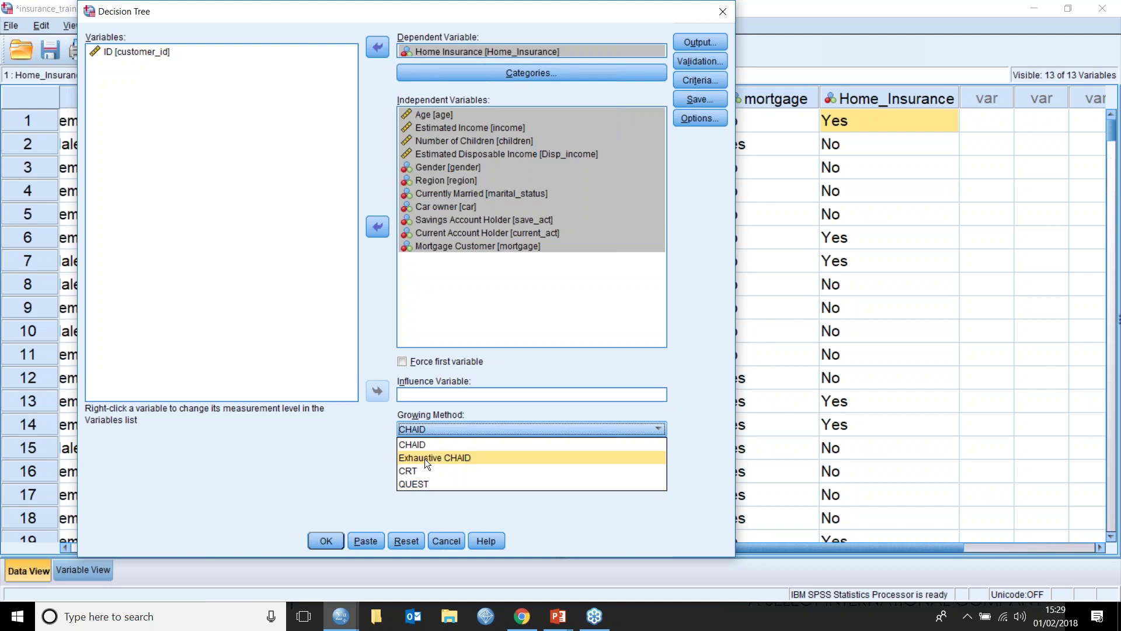
left_click(423, 444)
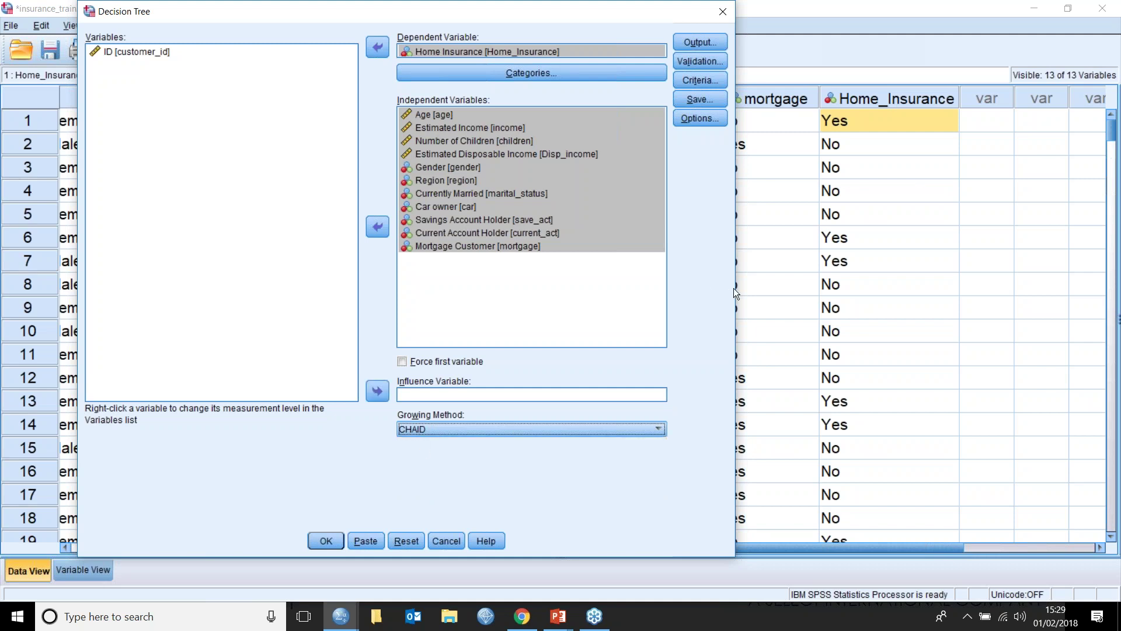
left_click_drag(738, 289, 813, 289)
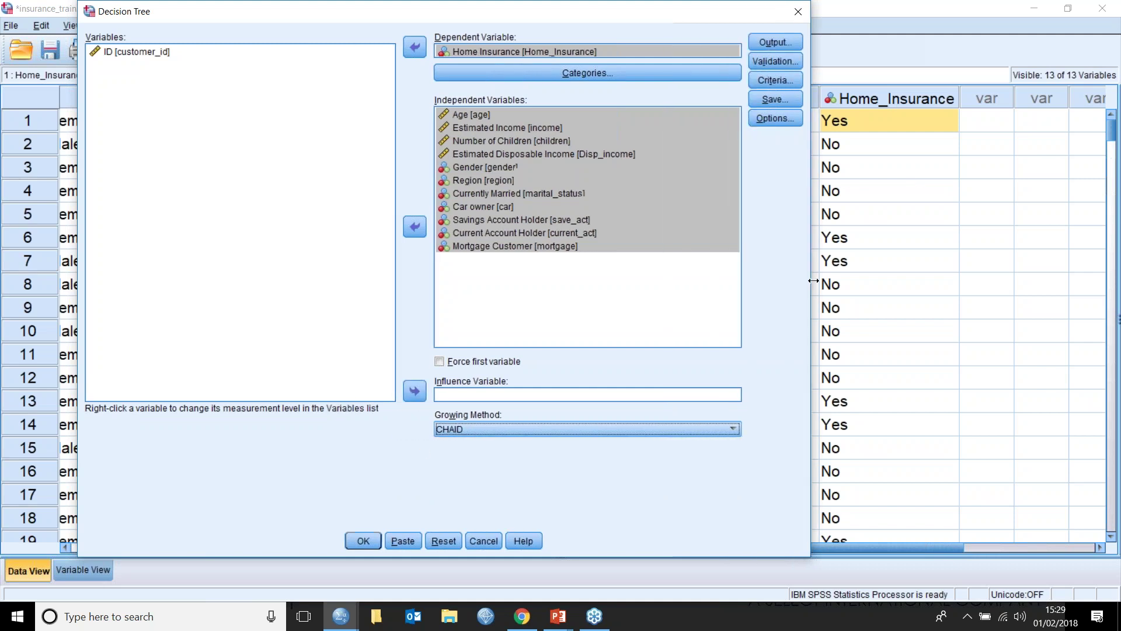
Step: Examine the maximum tree depth options and the CHAID significance levels for splitting nodes and merging categories
left_click(786, 81)
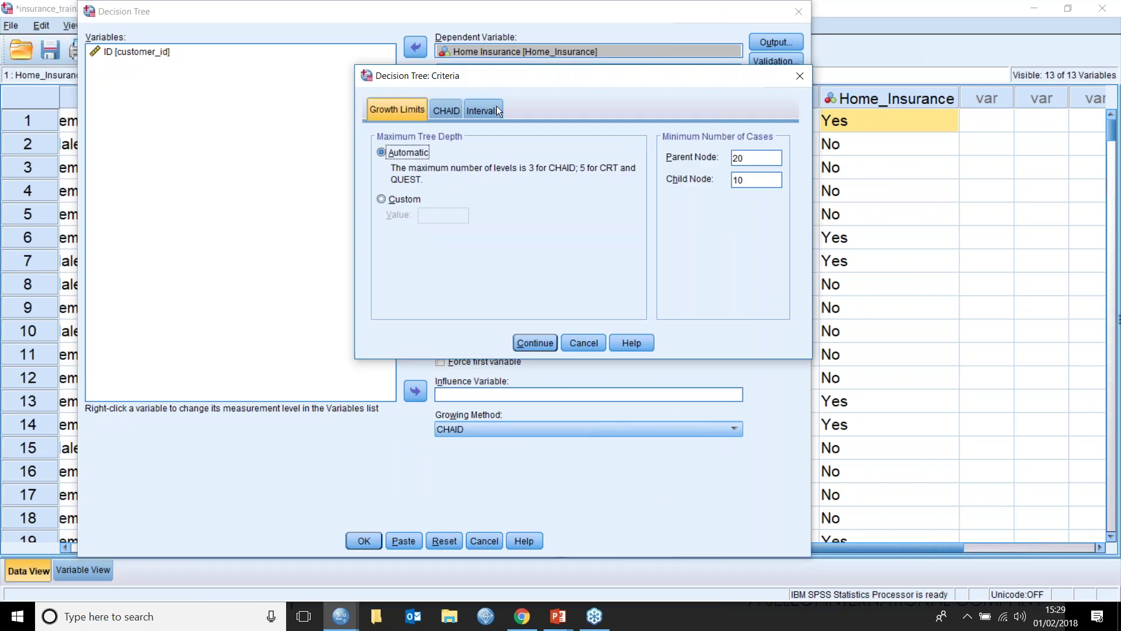
left_click(382, 199)
left_click(443, 217)
left_click(378, 151)
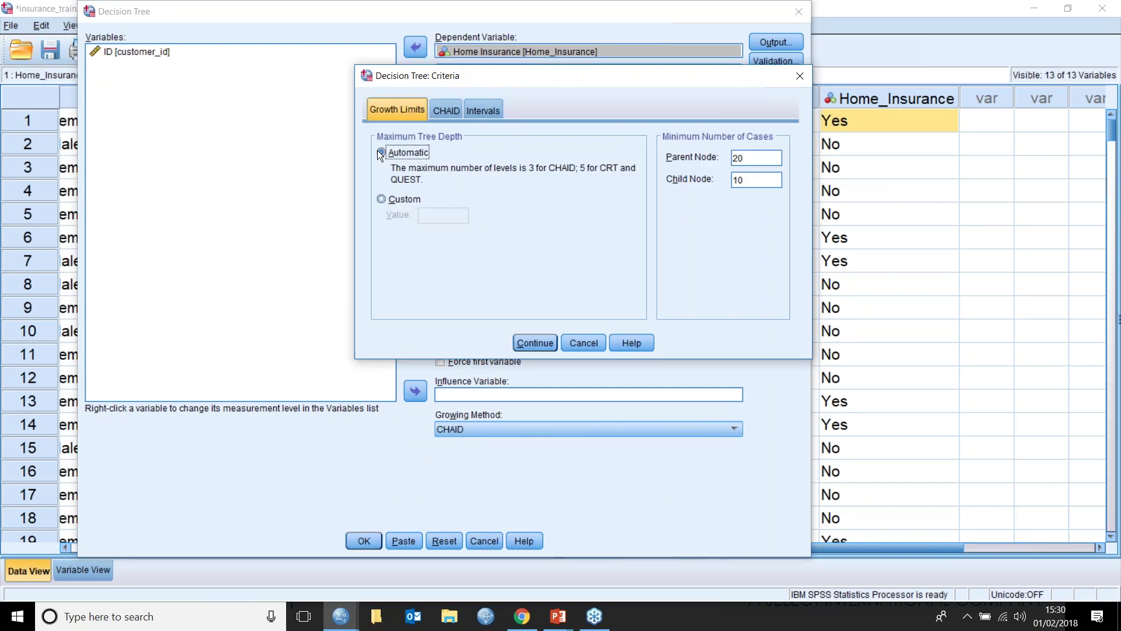
left_click(440, 112)
left_click(490, 153)
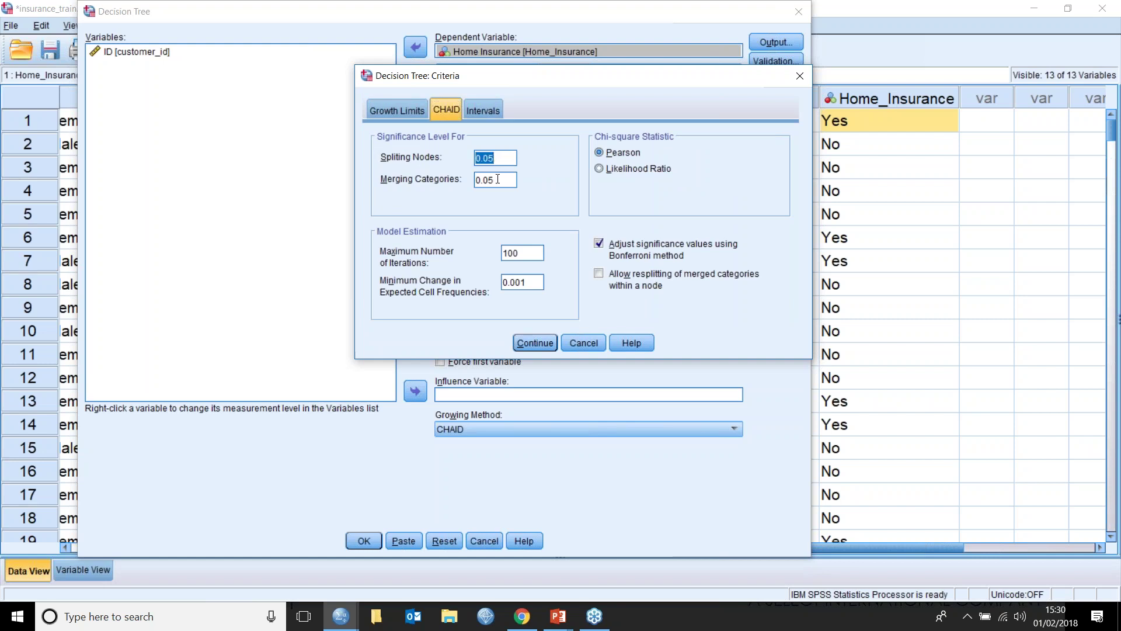
left_click(498, 176)
left_click(500, 153)
left_click(503, 182)
left_click(508, 154)
Step: Set a fixed number of 20 intervals for the scale independent variables in the tree criteria
left_click(476, 109)
left_click(509, 155)
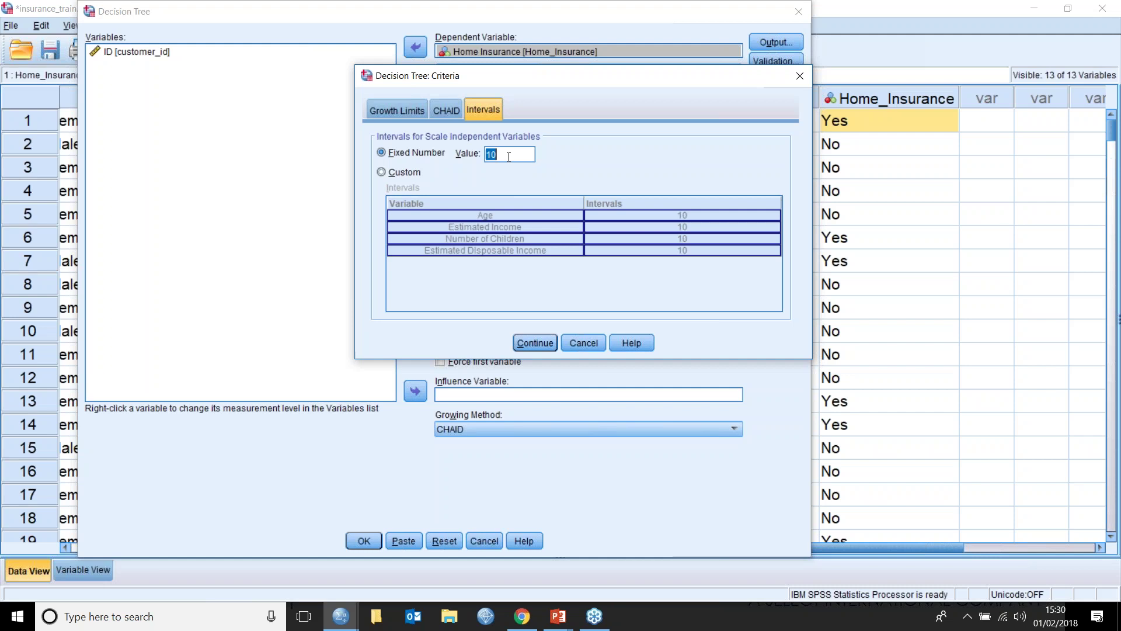
type("20")
left_click(447, 176)
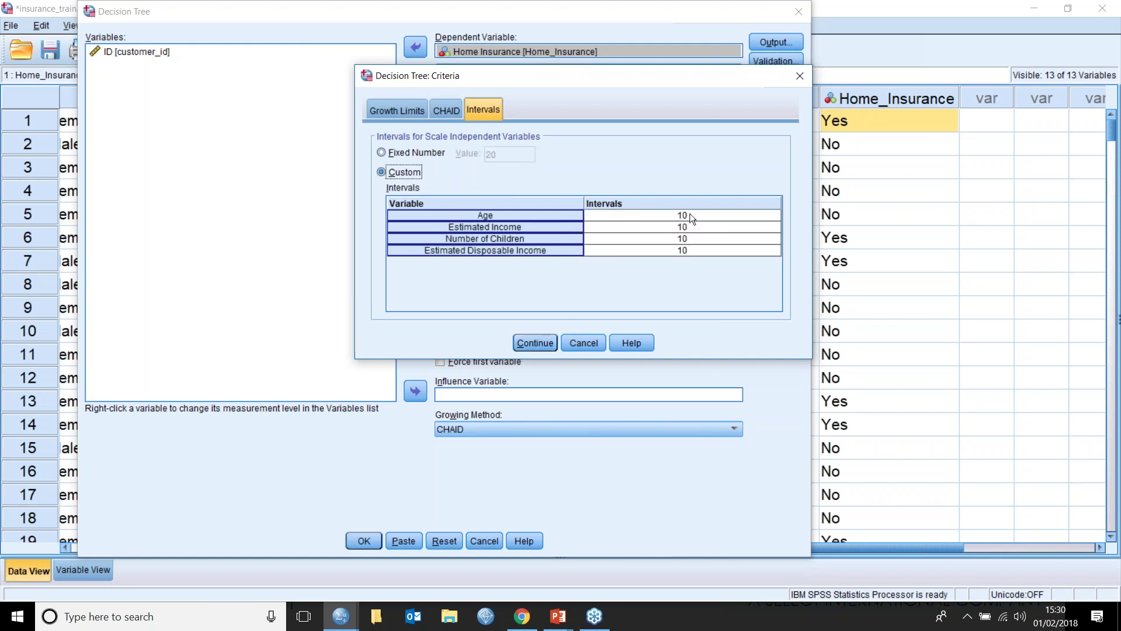
left_click(387, 154)
left_click(531, 345)
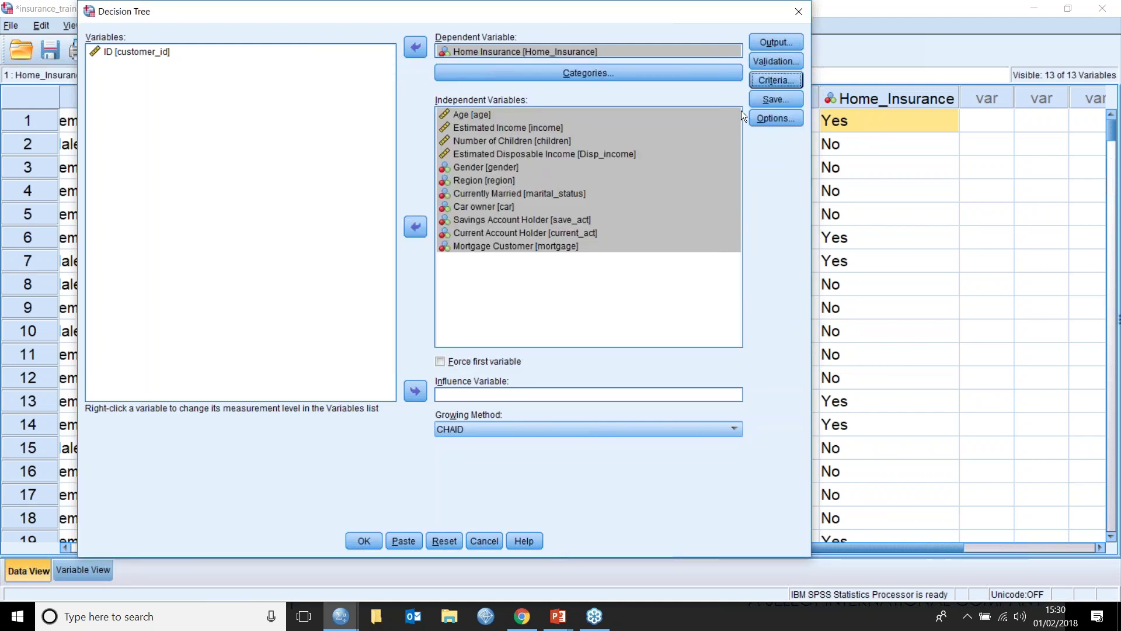
Step: Run the decision tree and view the tree diagram and gains table in the output
left_click(370, 538)
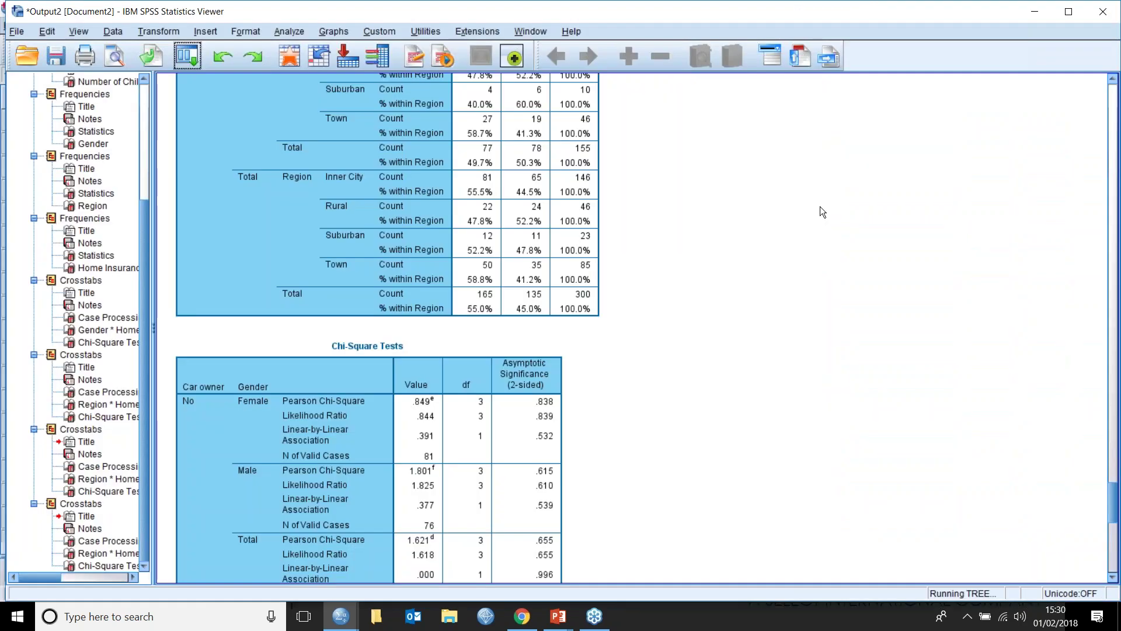
scroll(664, 205, "down", 10)
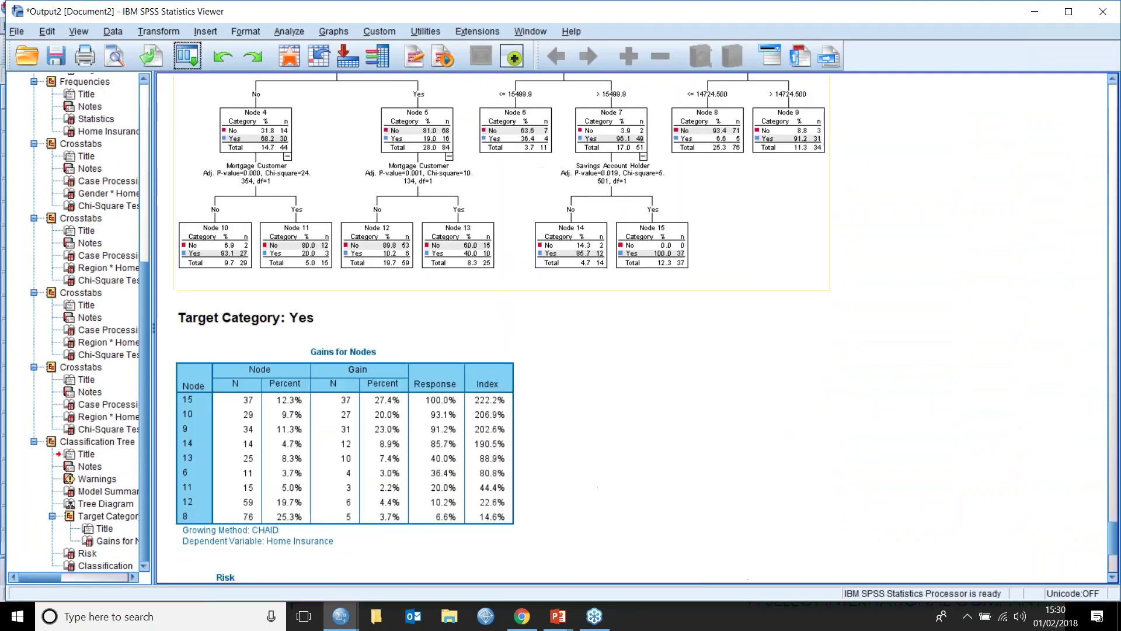
Step: Open the tree diagram in a maximized Tree Editor and display both a table and a chart in each node
left_click(665, 198)
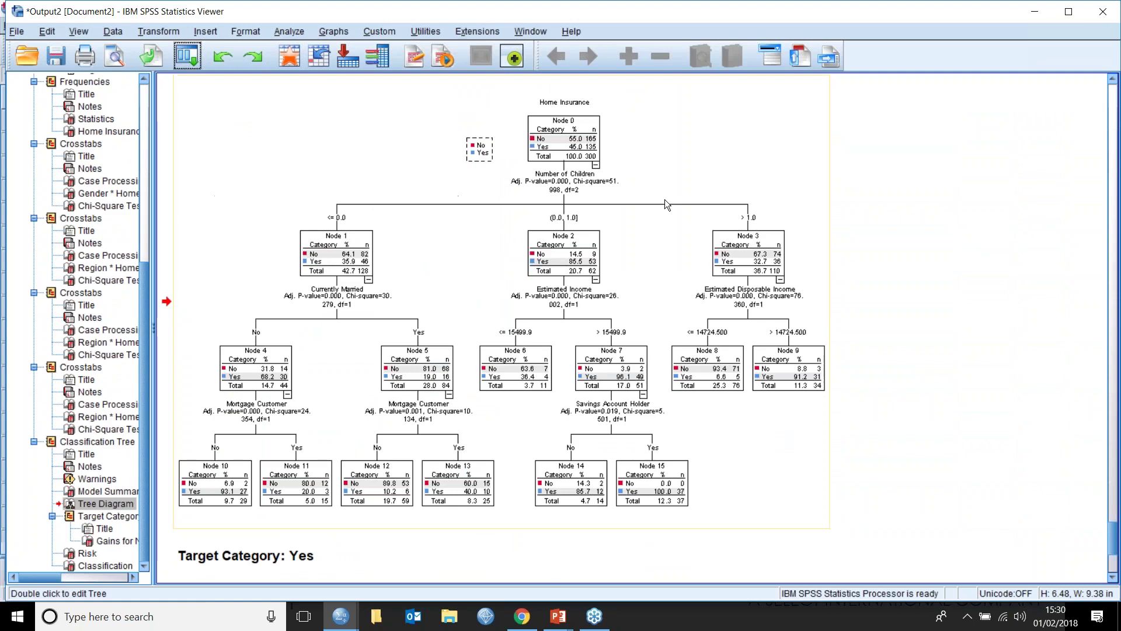
double_click(675, 156)
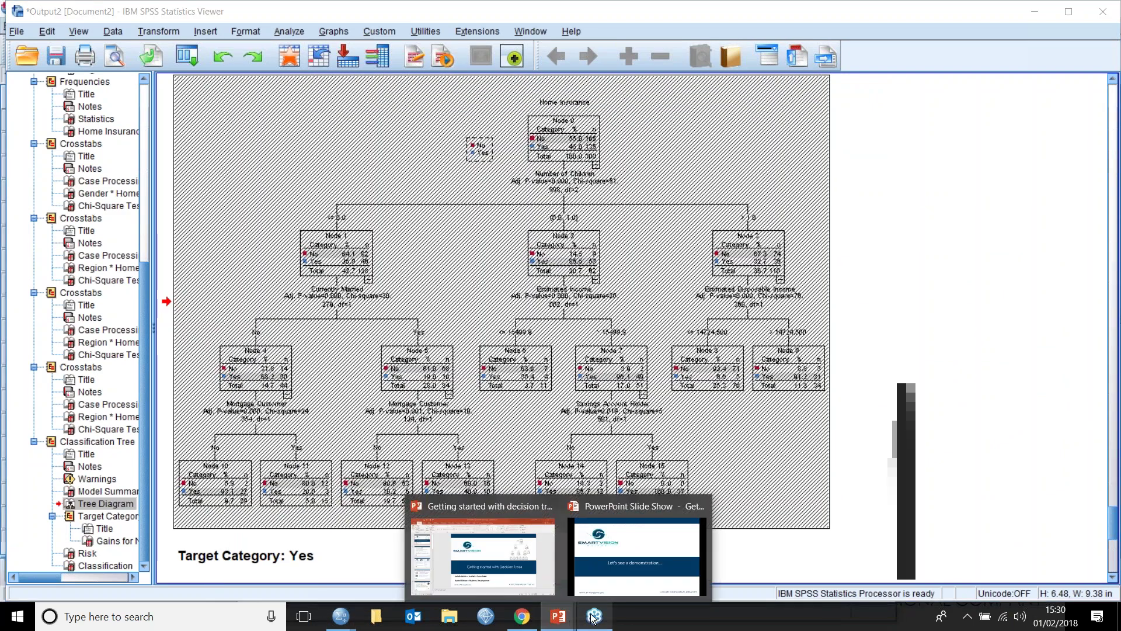
mouse_move(355, 623)
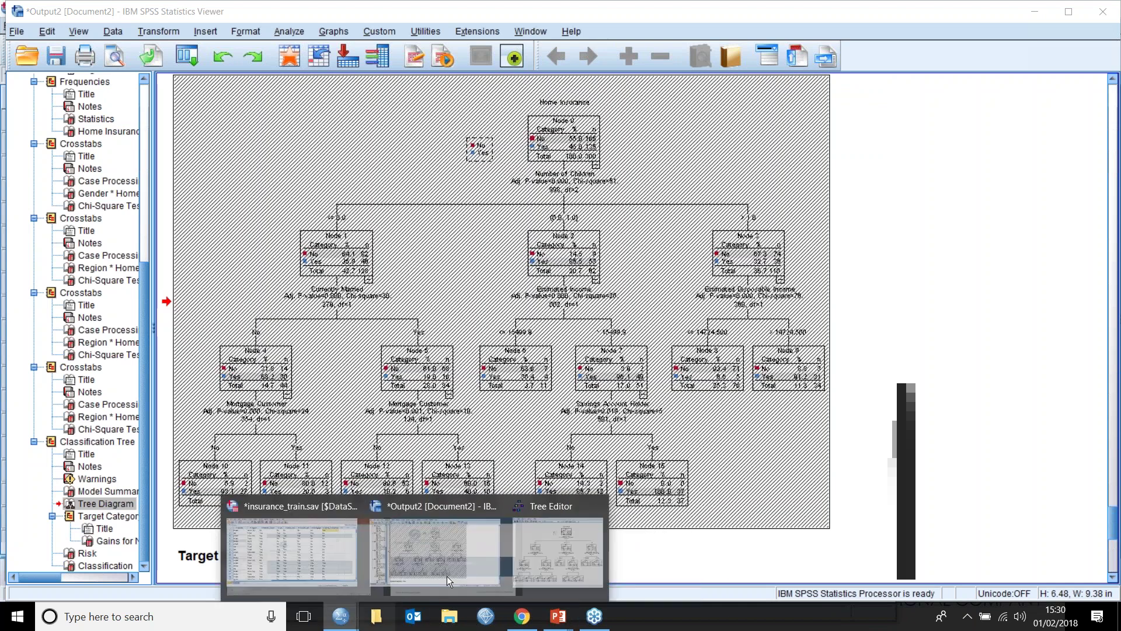
left_click(495, 551)
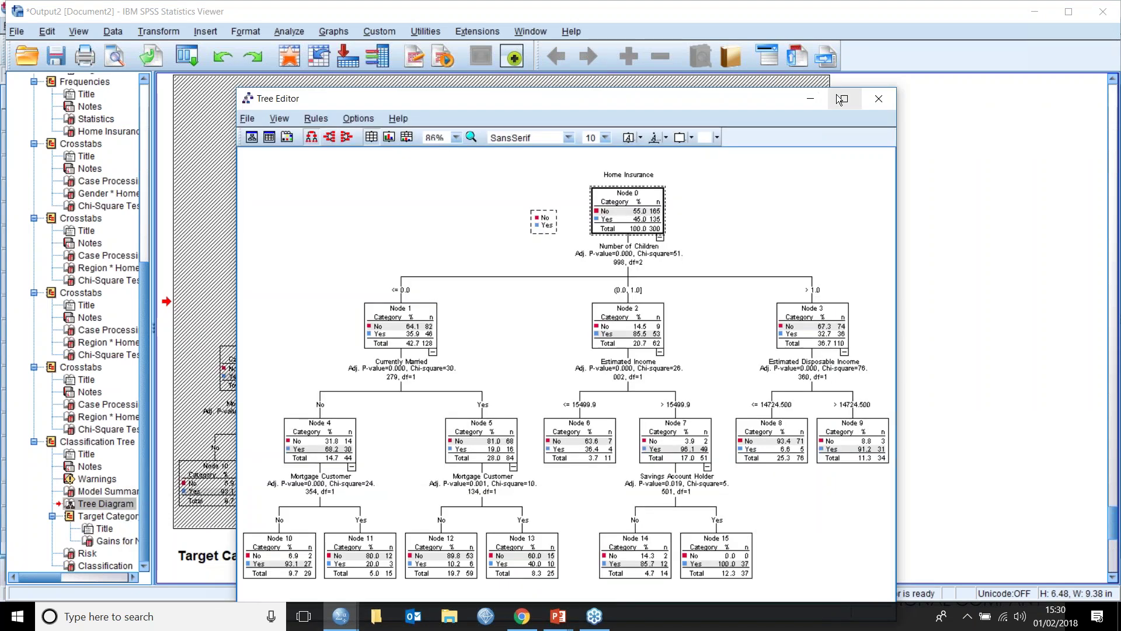
left_click(845, 98)
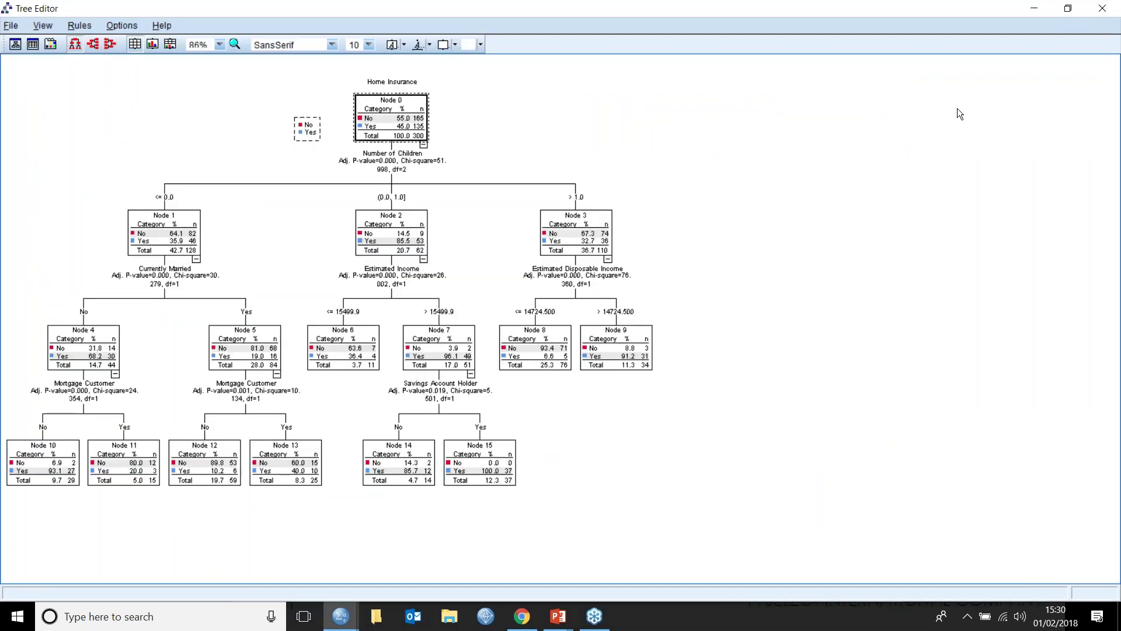
left_click(173, 44)
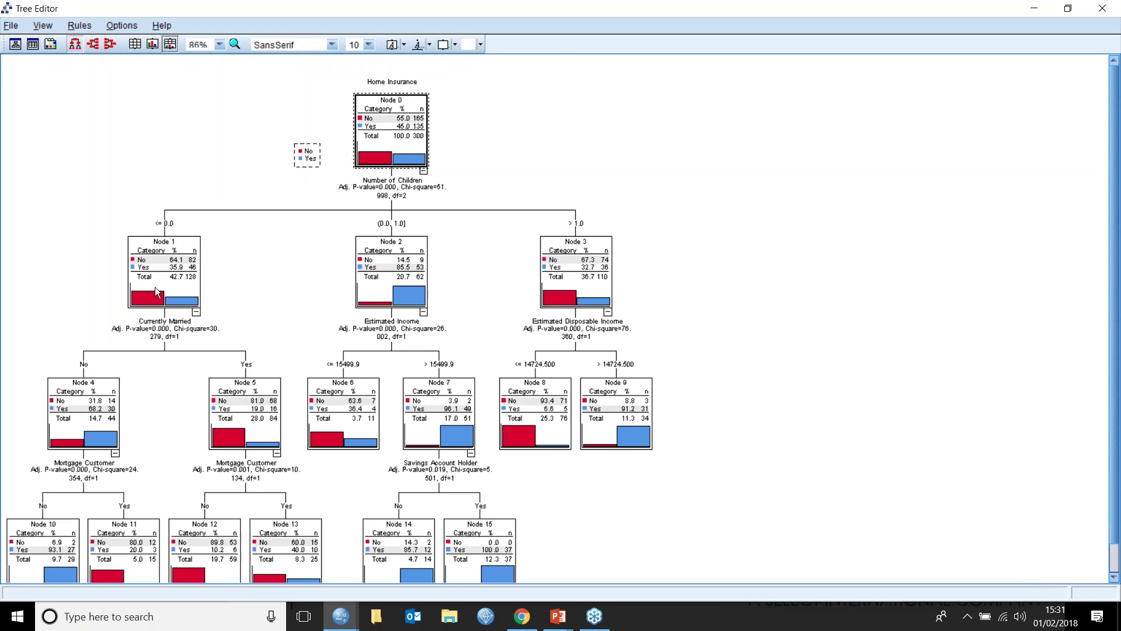
Step: Enlarge the tree in the Tree Editor to a 125% zoom factor
left_click(220, 45)
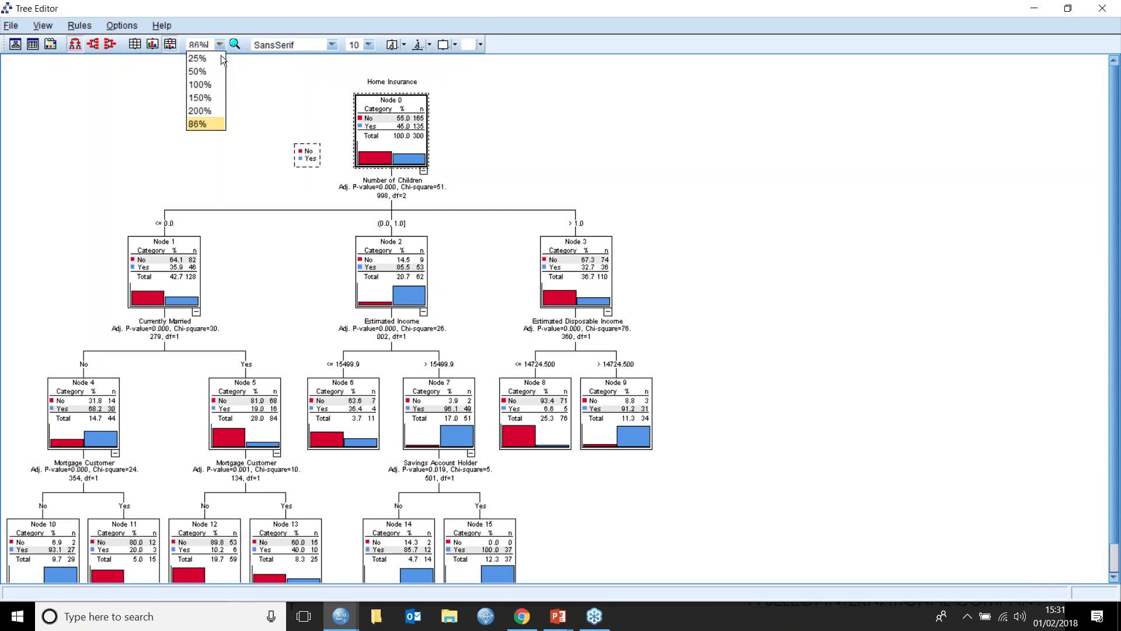
left_click(213, 84)
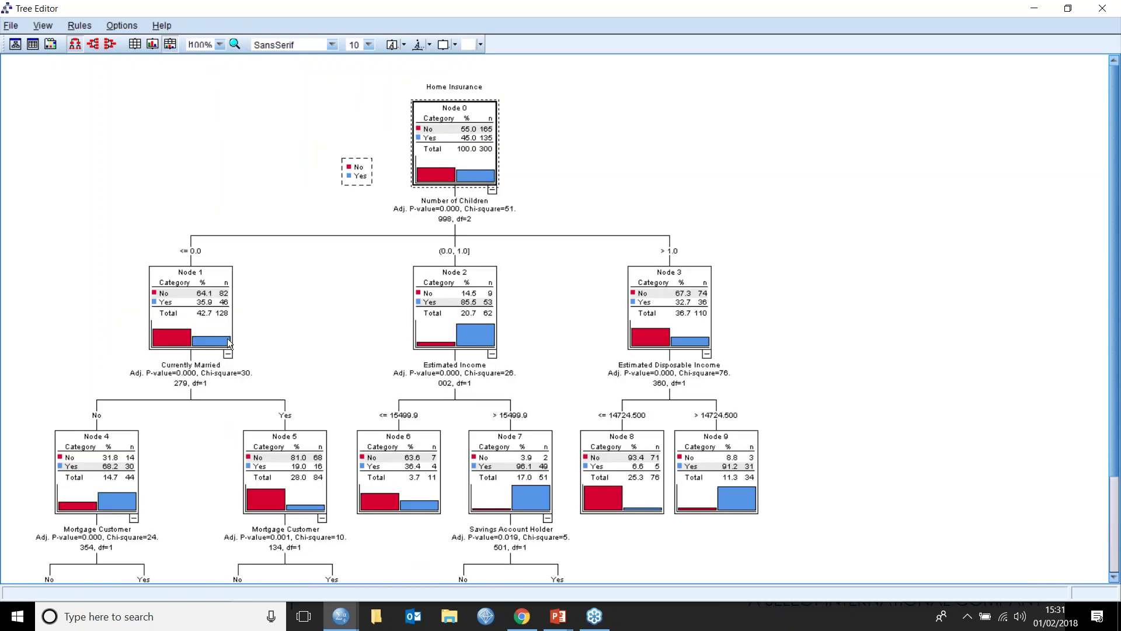
left_click(220, 46)
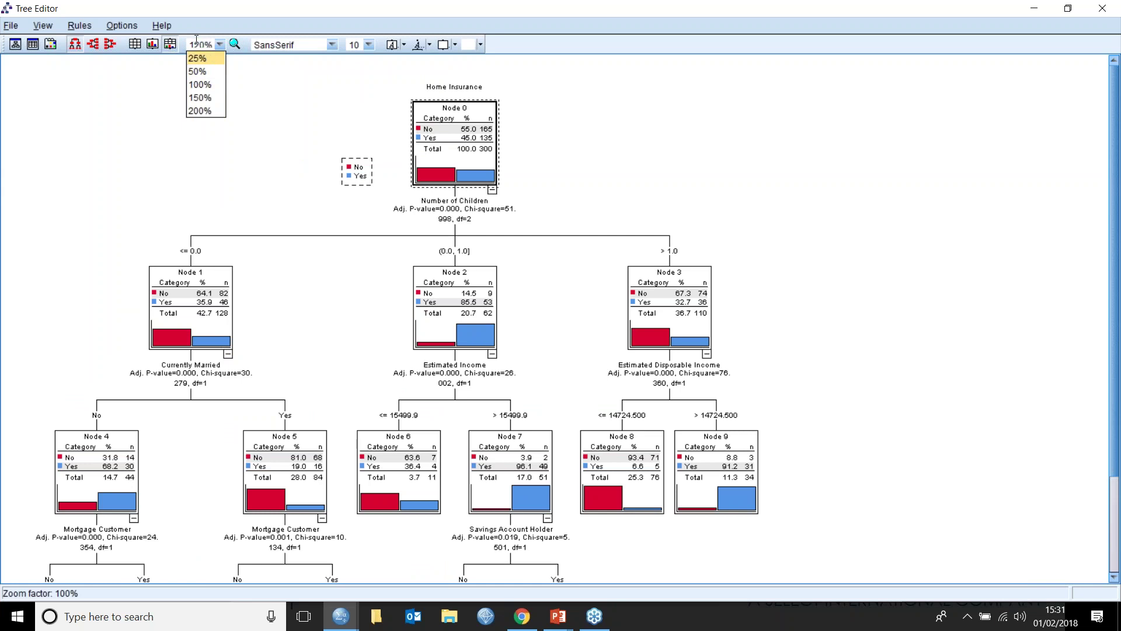
key("Return")
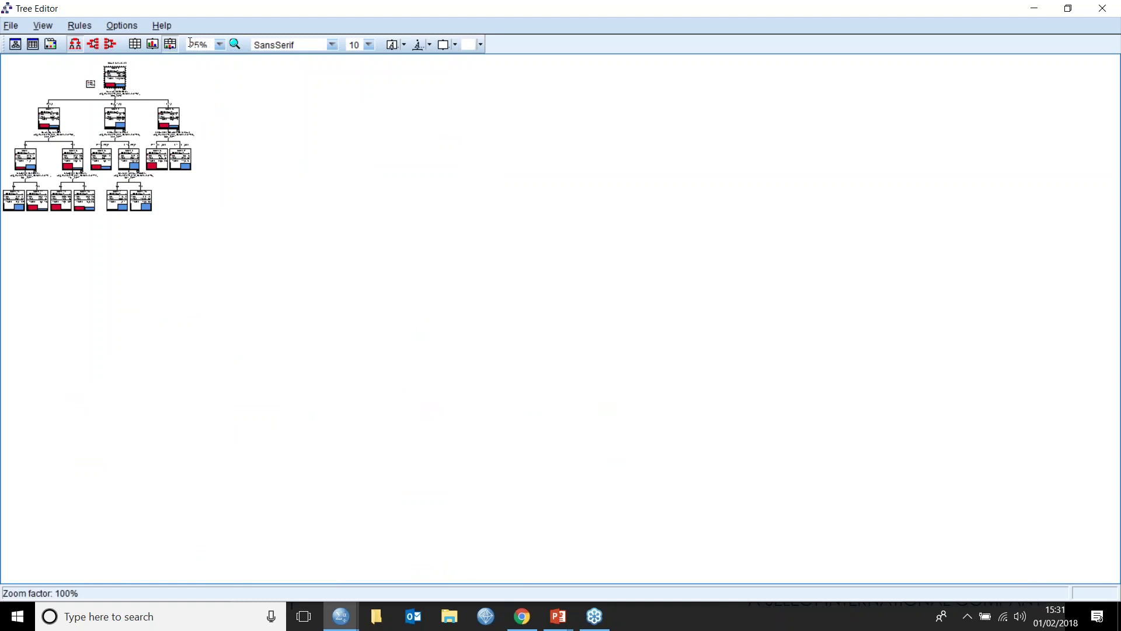
left_click(189, 43)
type("10")
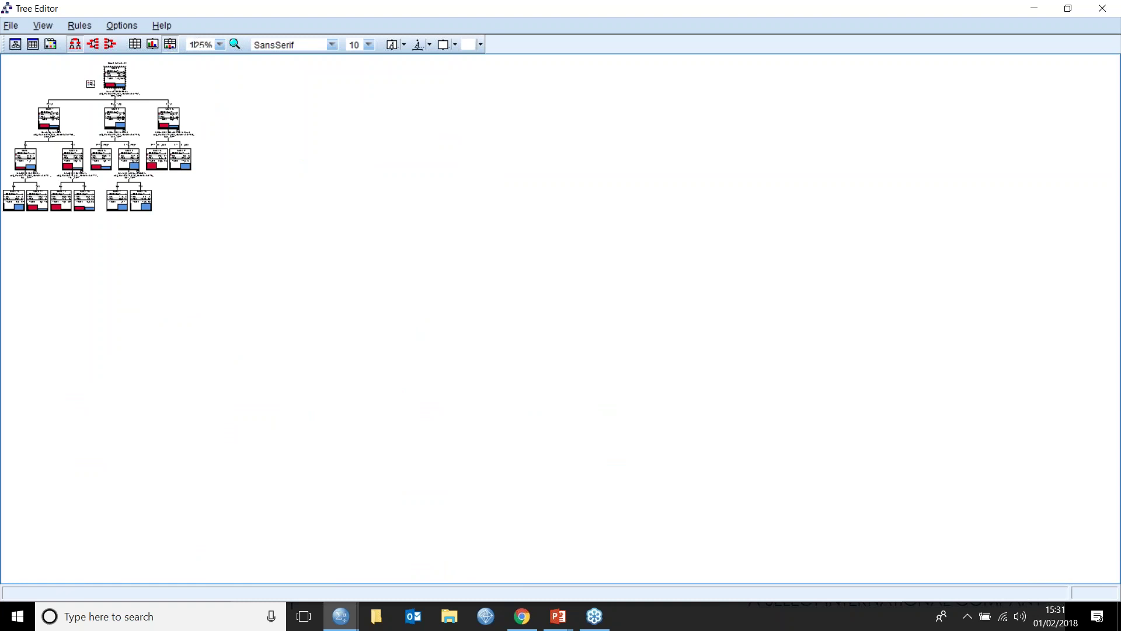
key("Return")
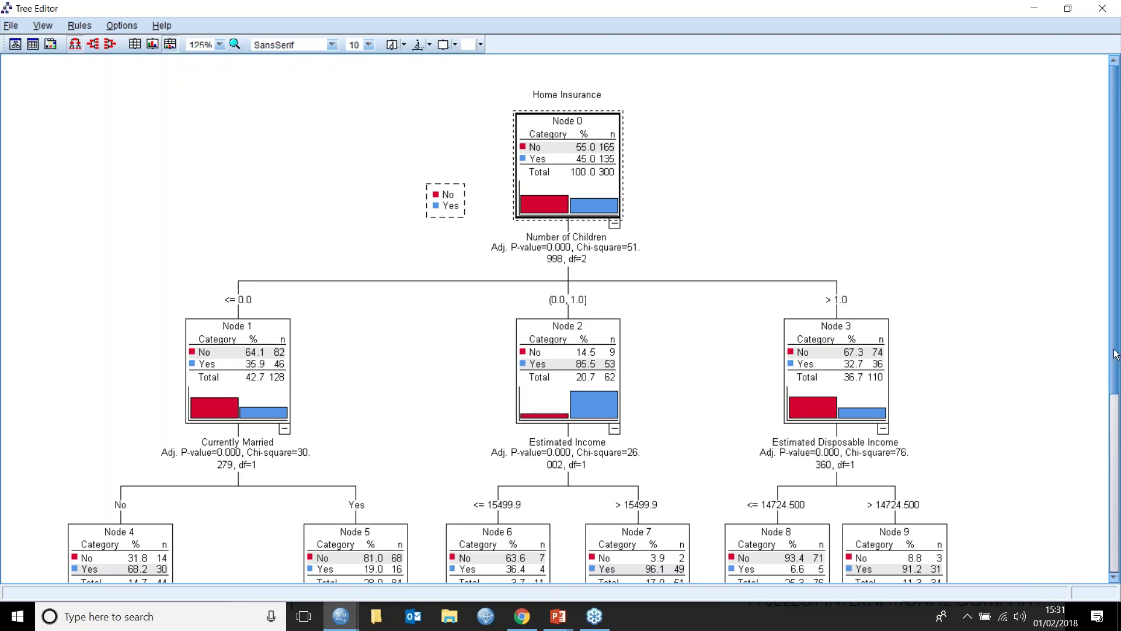
Step: Examine the tree's splits and node charts from Number of Children down to the terminal nodes, and close the Tree Editor
scroll(1119, 362, "down", 3)
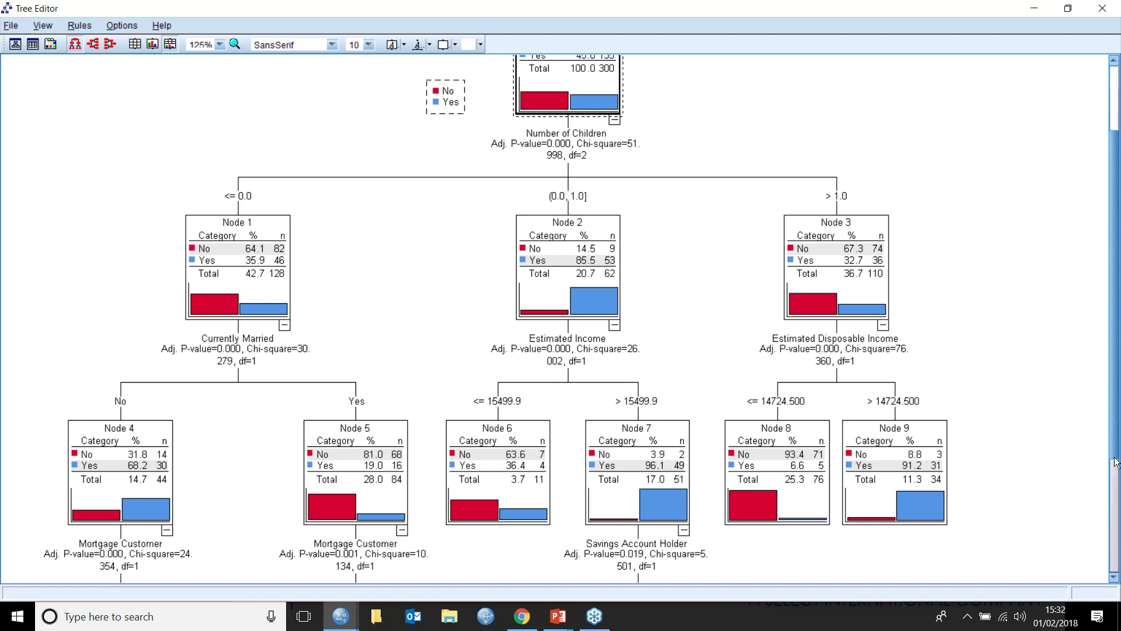
scroll(1112, 396, "down", 3)
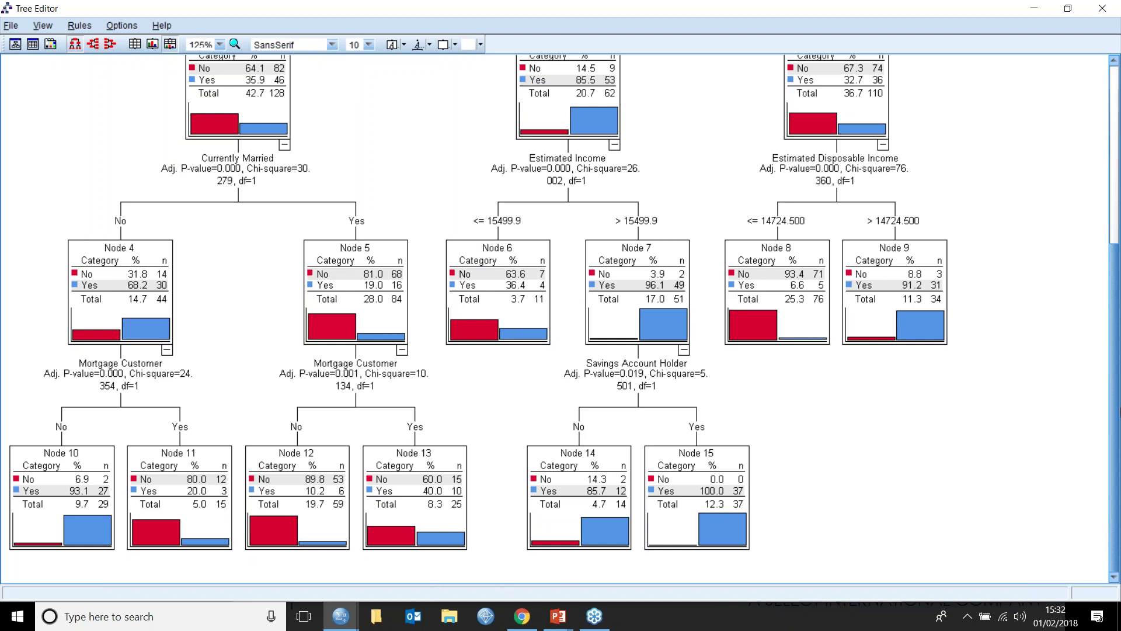
scroll(1117, 391, "up", 3)
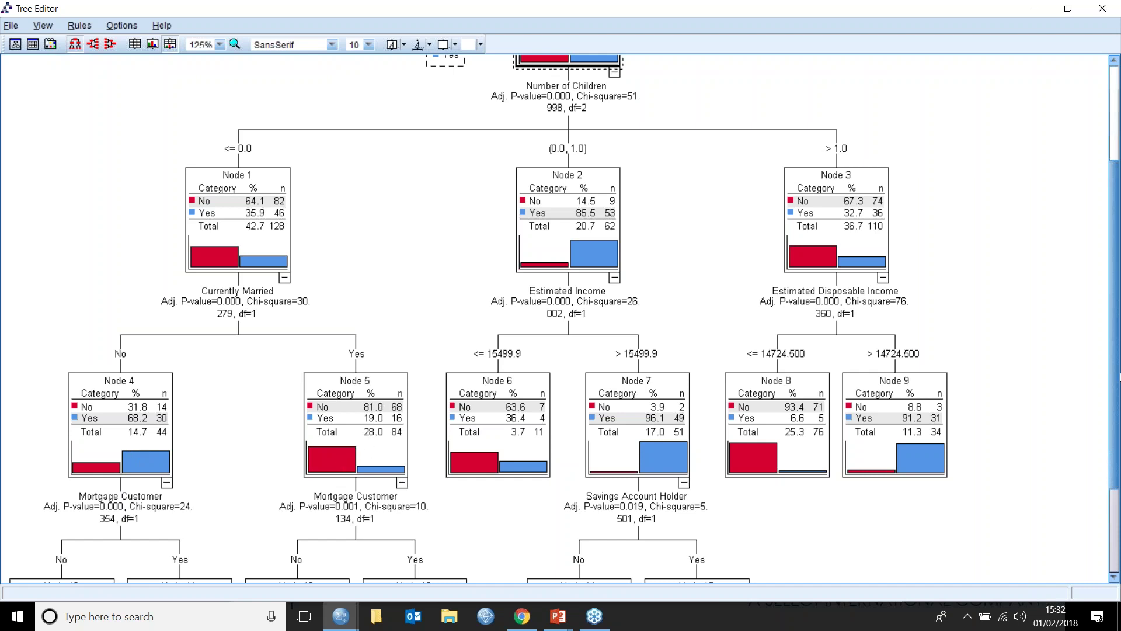
scroll(314, 513, "down", 3)
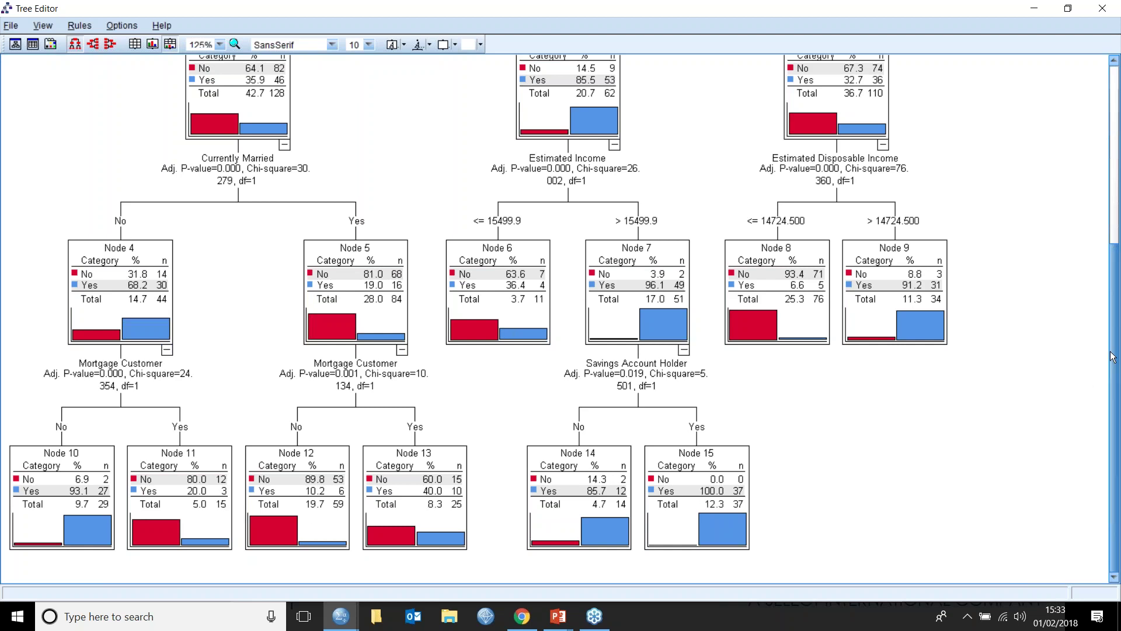
left_click_drag(1114, 356, 1116, 219)
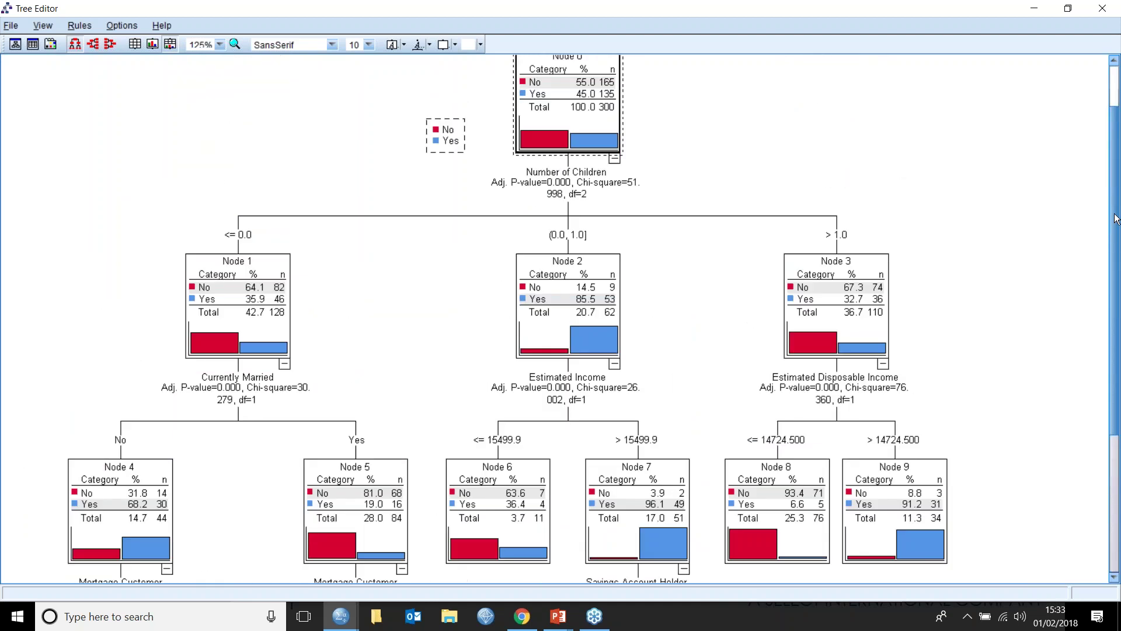
scroll(1117, 219, "down", 5)
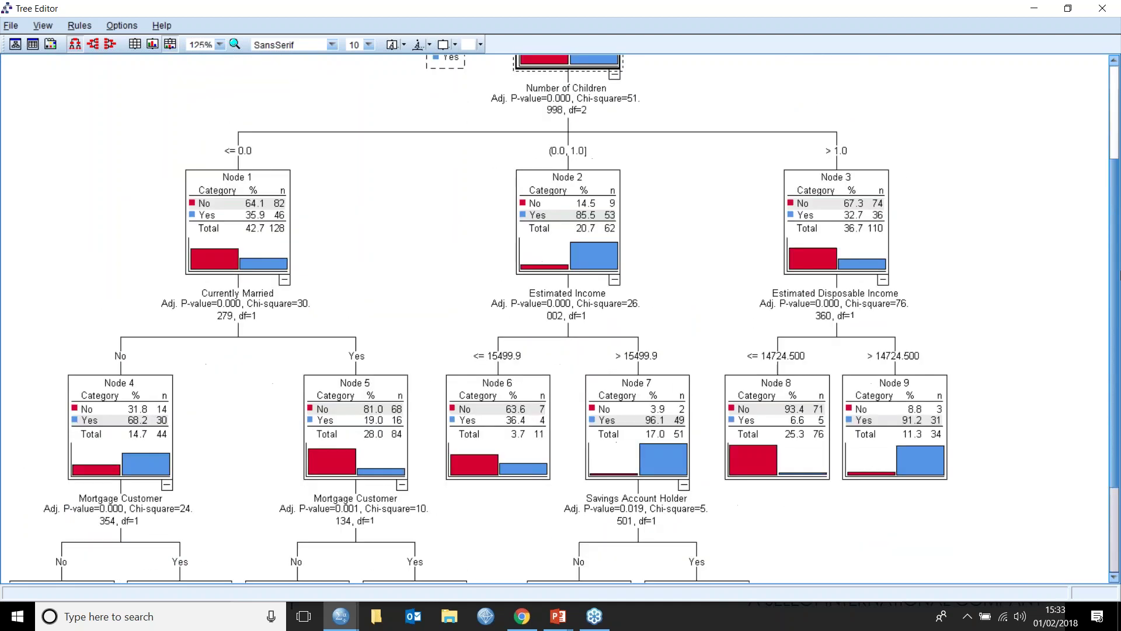
scroll(858, 253, "down", 3)
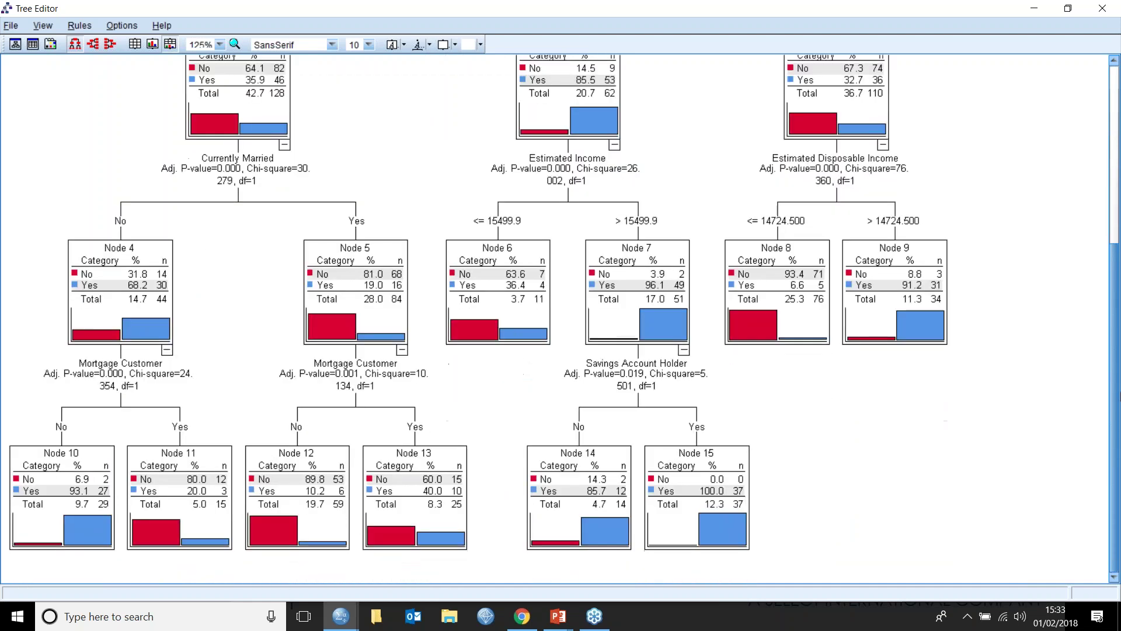
left_click(1105, 9)
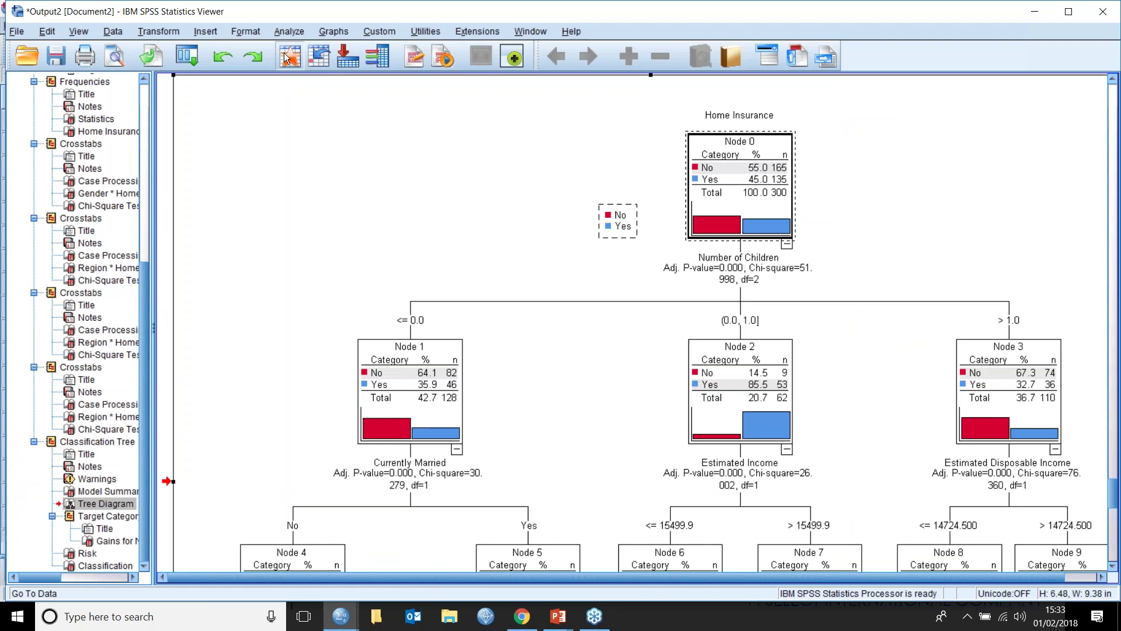
Step: Go to the insurance_train.sav data and look over the car, region and gender columns and the remaining customer variables
left_click(284, 53)
left_click(458, 103)
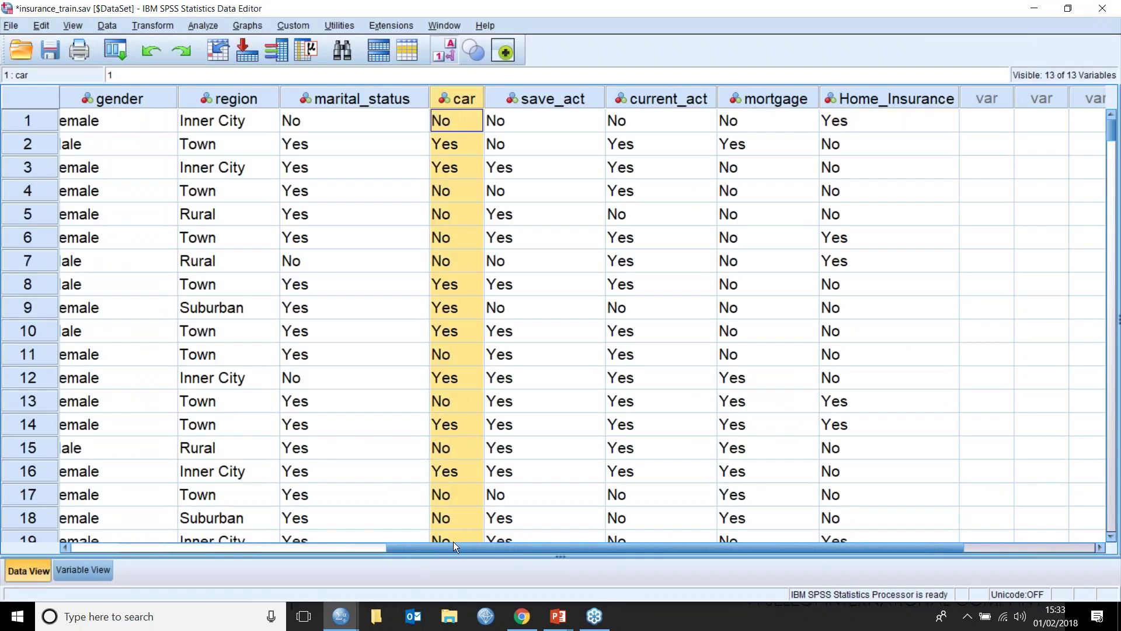
left_click(220, 95)
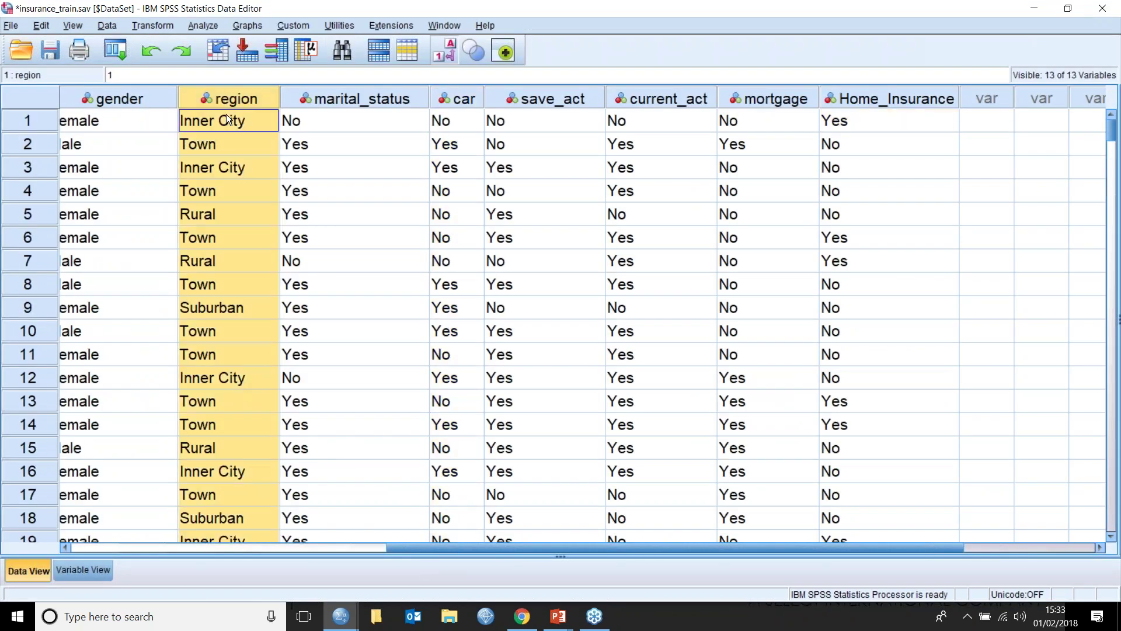
left_click_drag(405, 548, 310, 543)
left_click(297, 98)
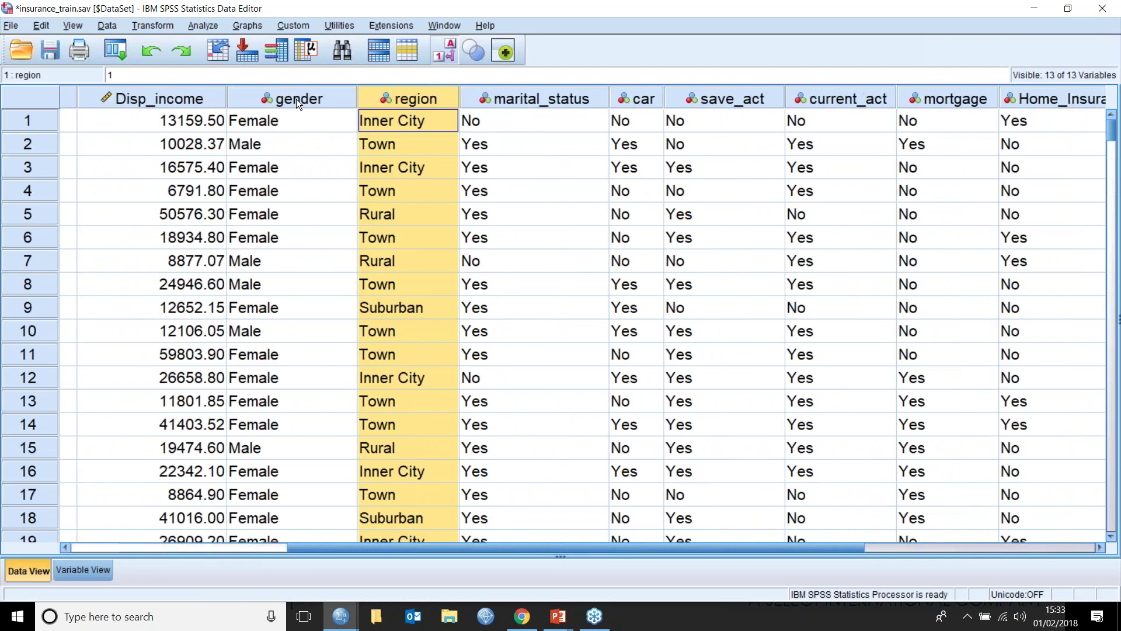
left_click(643, 98)
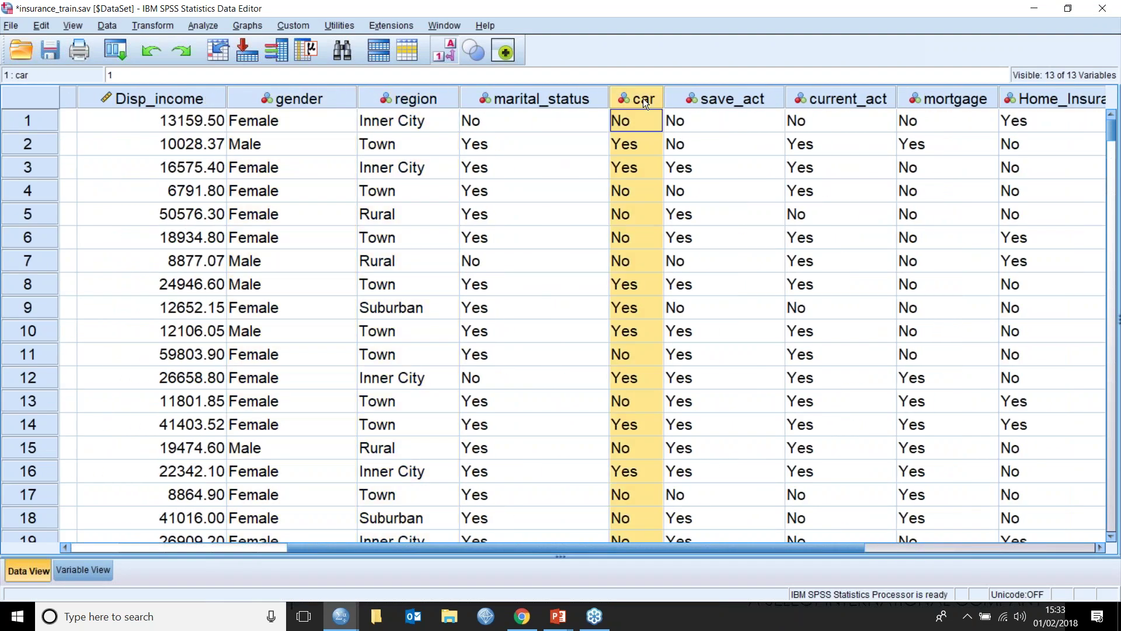
left_click_drag(479, 547, 263, 548)
Step: Return to the Output2 viewer and compare the Gains for Nodes table with the terminal nodes of the tree
left_click(444, 25)
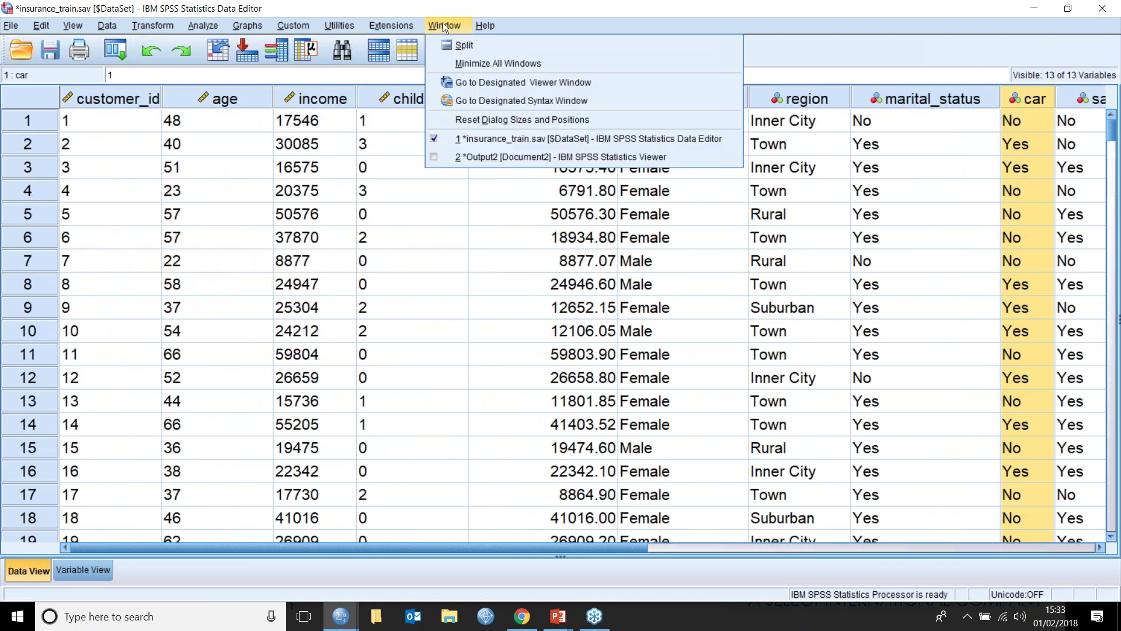
left_click(455, 158)
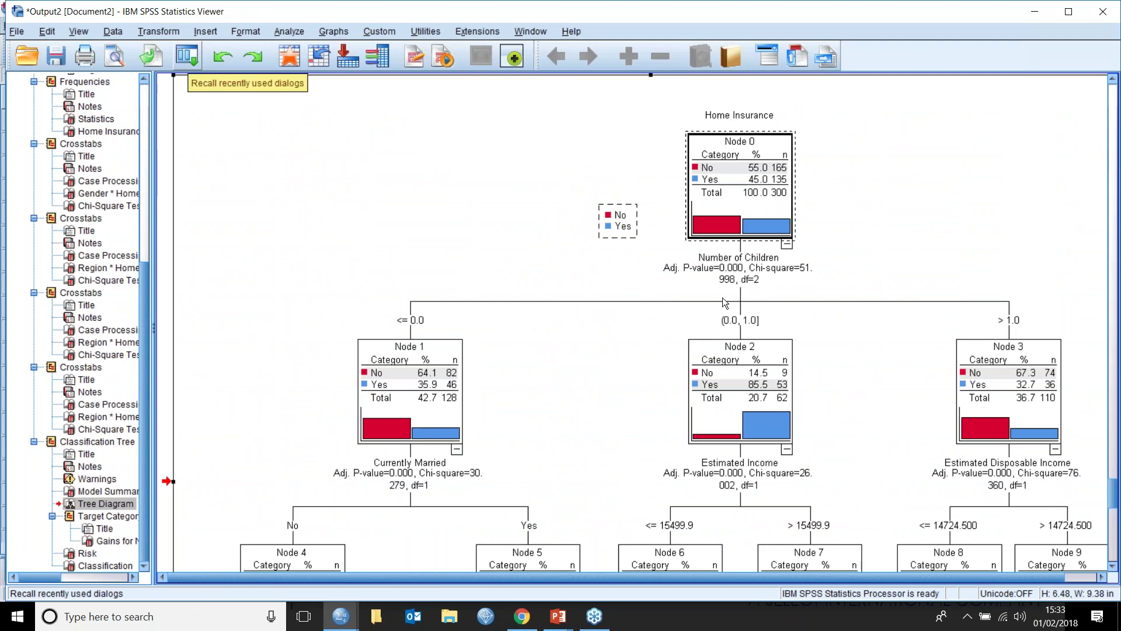
left_click_drag(1116, 502, 1104, 529)
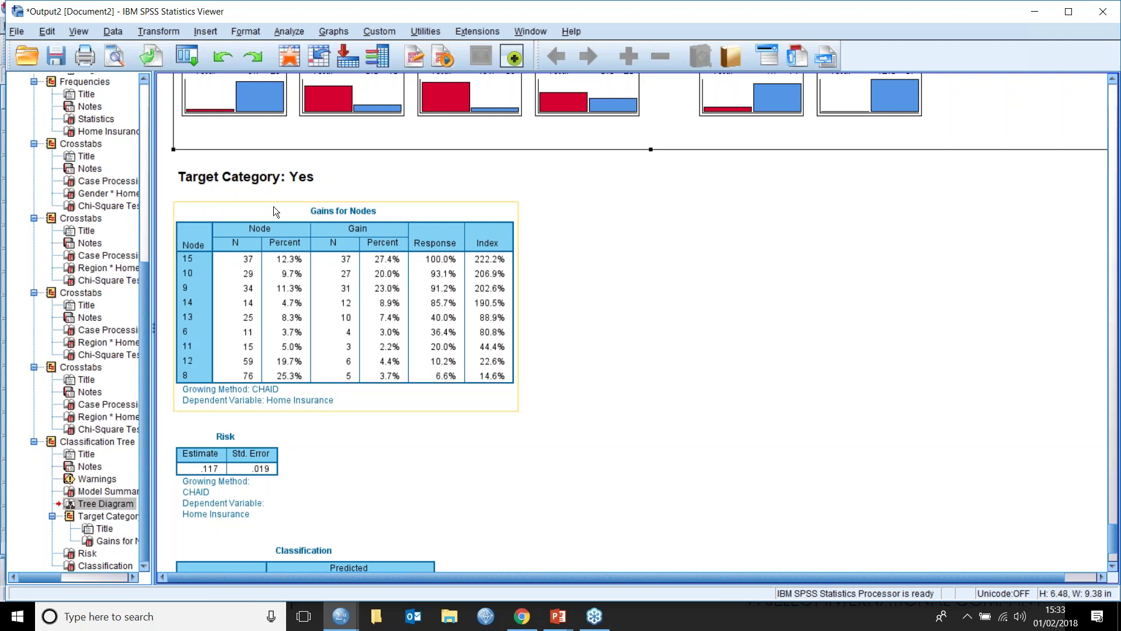
left_click(323, 227)
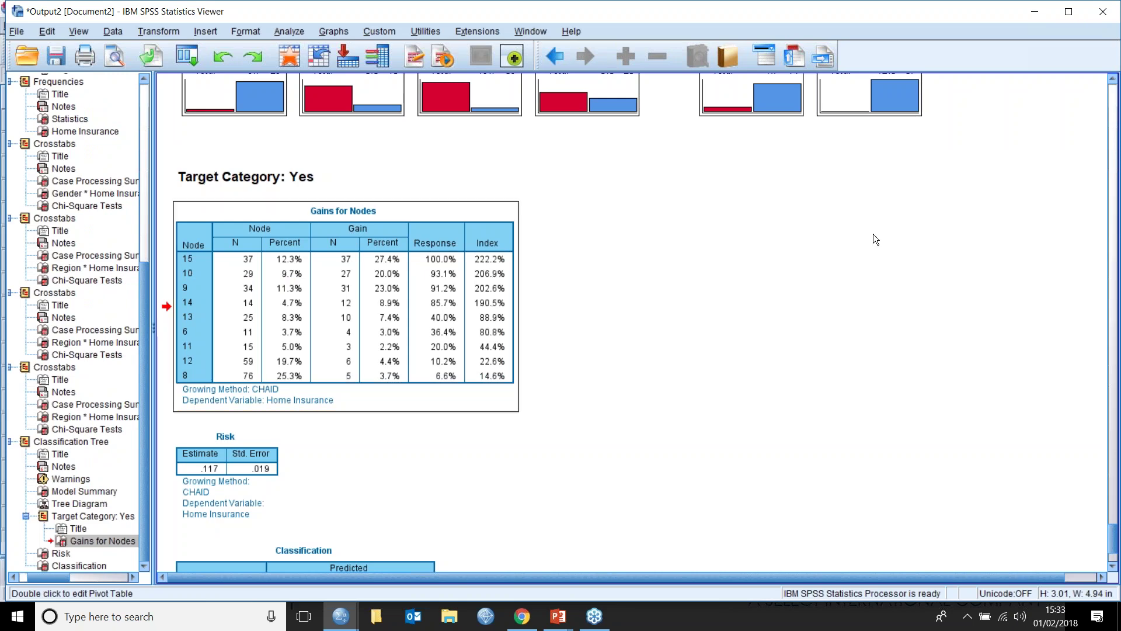
scroll(874, 237, "up", 10)
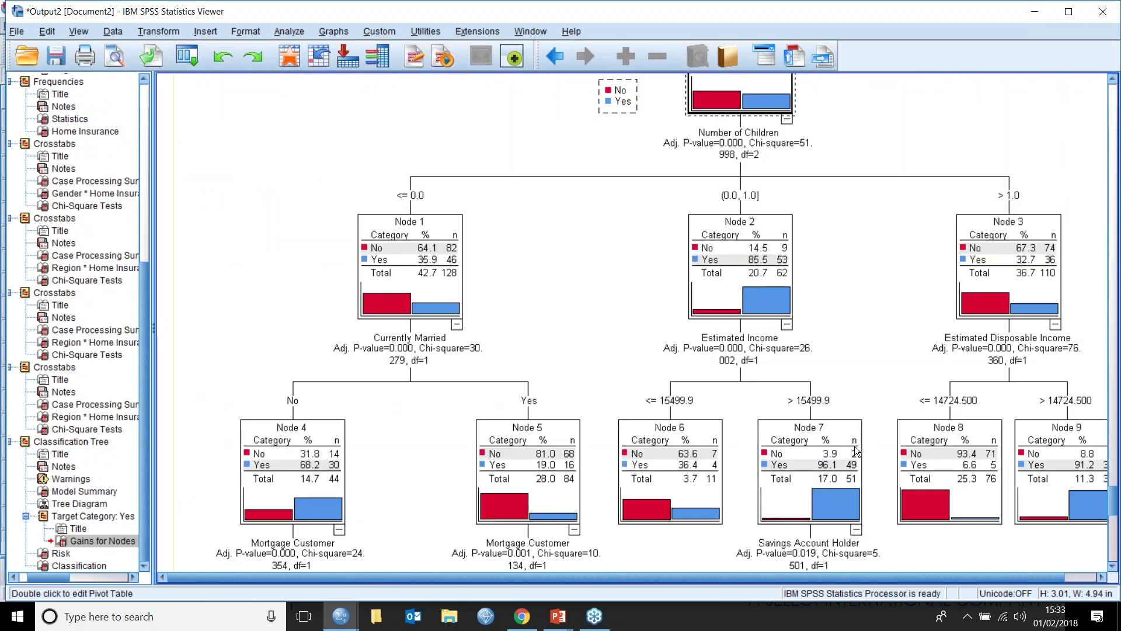
left_click(820, 578)
left_click(1116, 526)
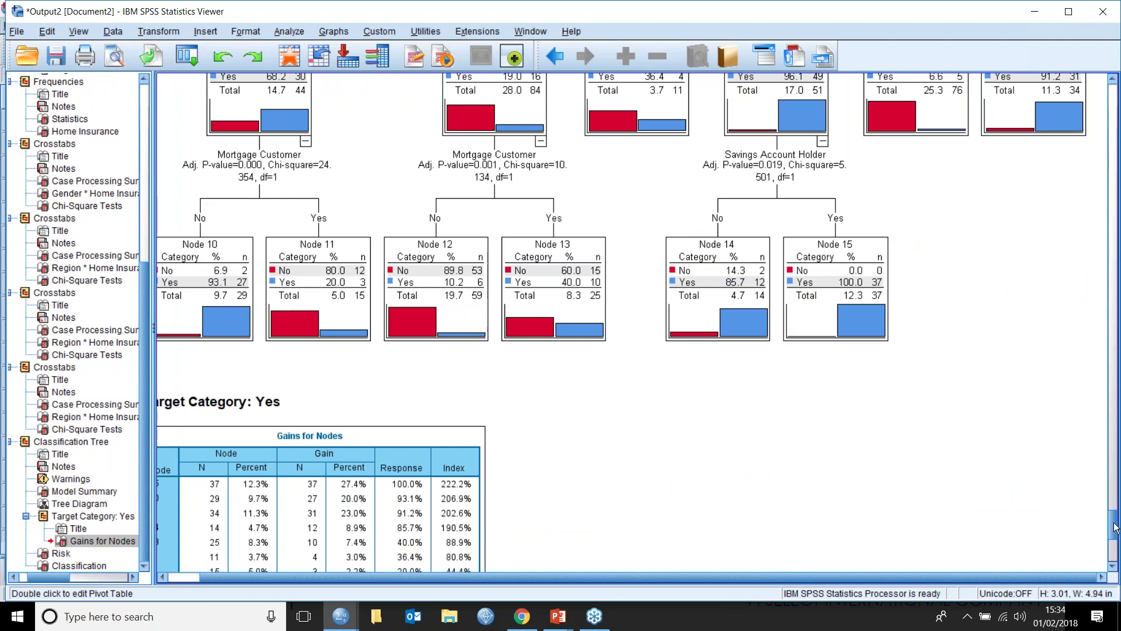
scroll(1115, 525, "down", 3)
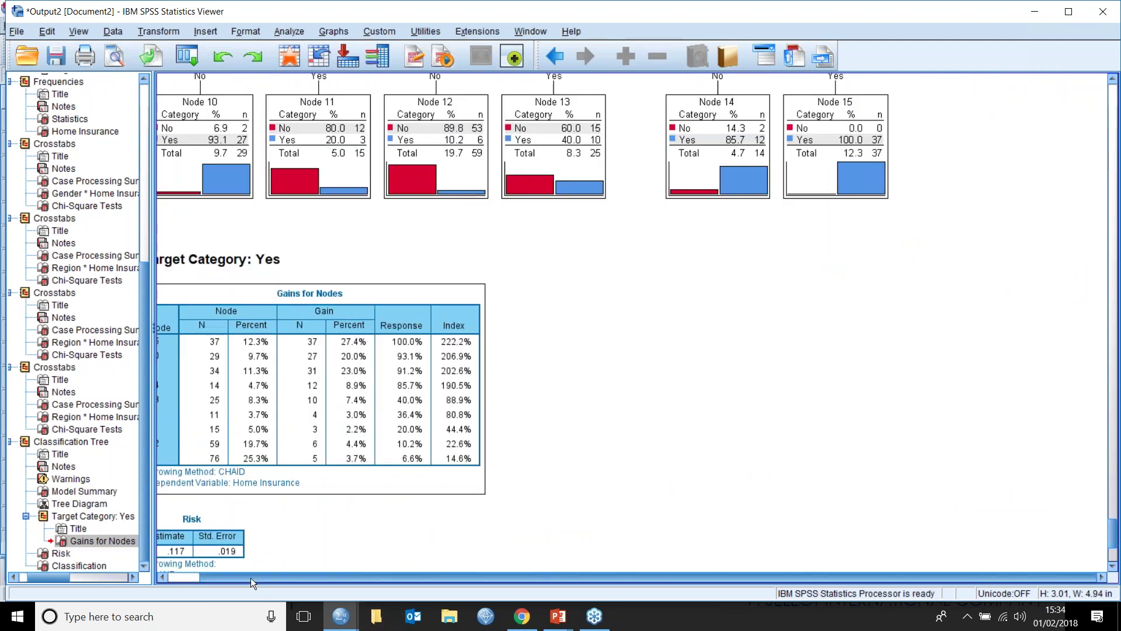
left_click(272, 357)
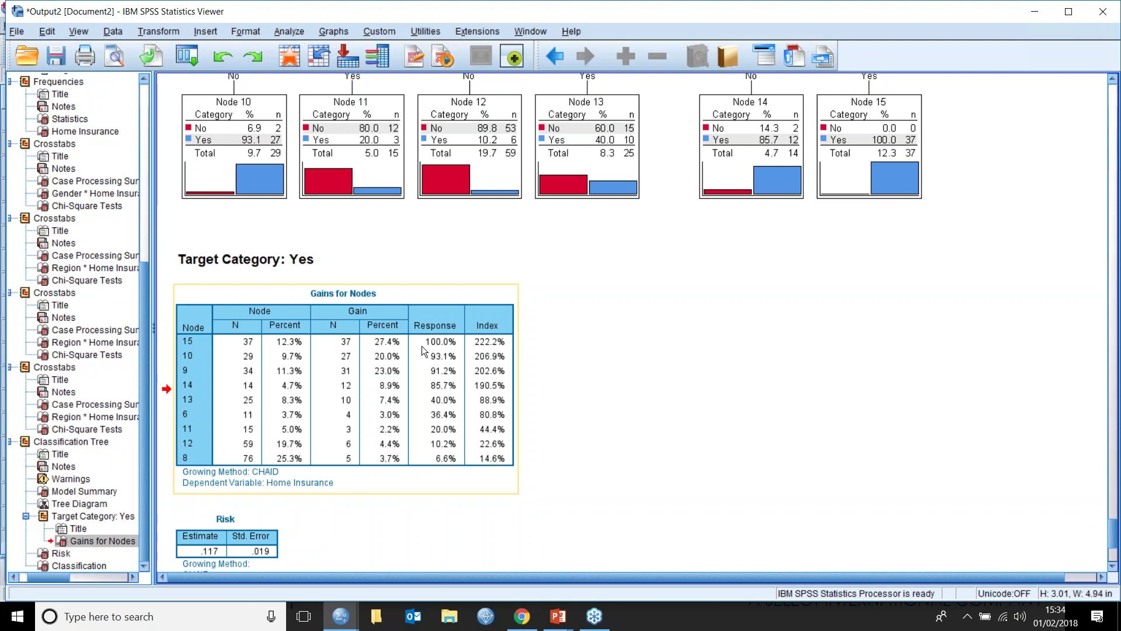
left_click(1008, 344)
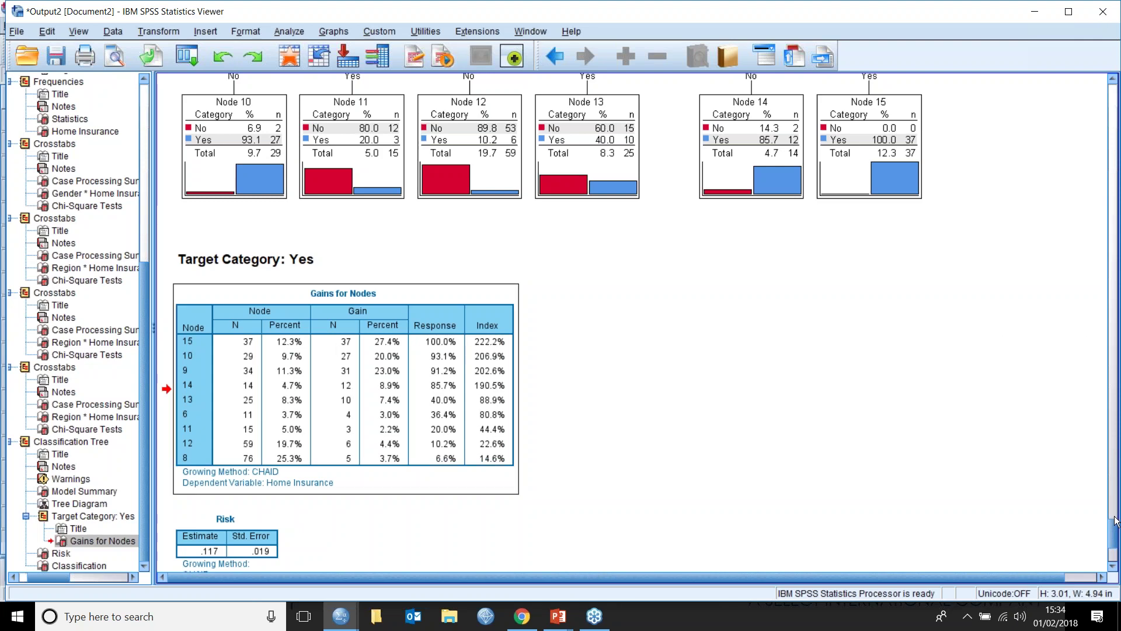
Step: Review the Classification Tree's Model Summary for the specified and the included independent variables
scroll(1116, 523, "up", 1)
scroll(1108, 416, "up", 3)
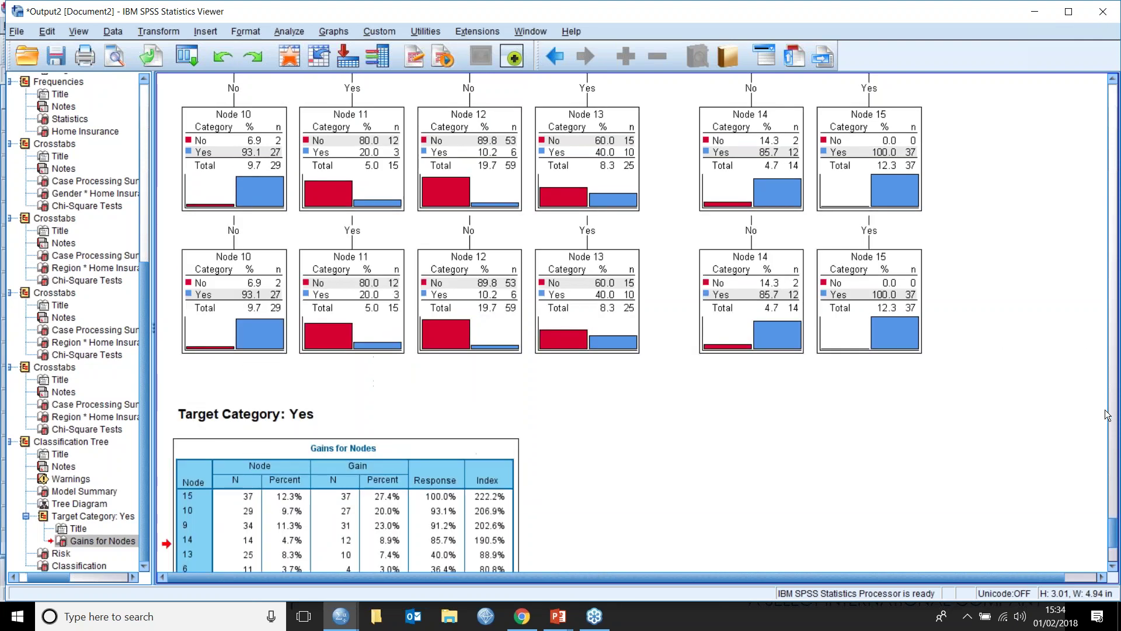
scroll(1108, 416, "up", 10)
scroll(1113, 467, "down", 5)
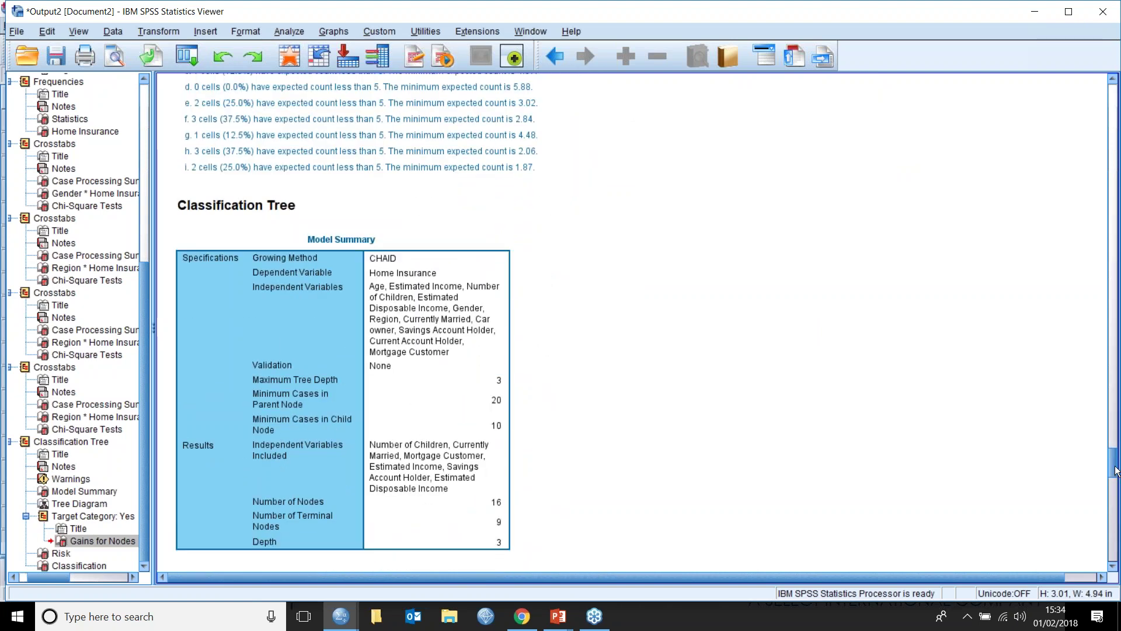
Step: Review the tree diagram from its root node, and read the Gains for Nodes, Risk and Classification tables
scroll(1104, 496, "down", 10)
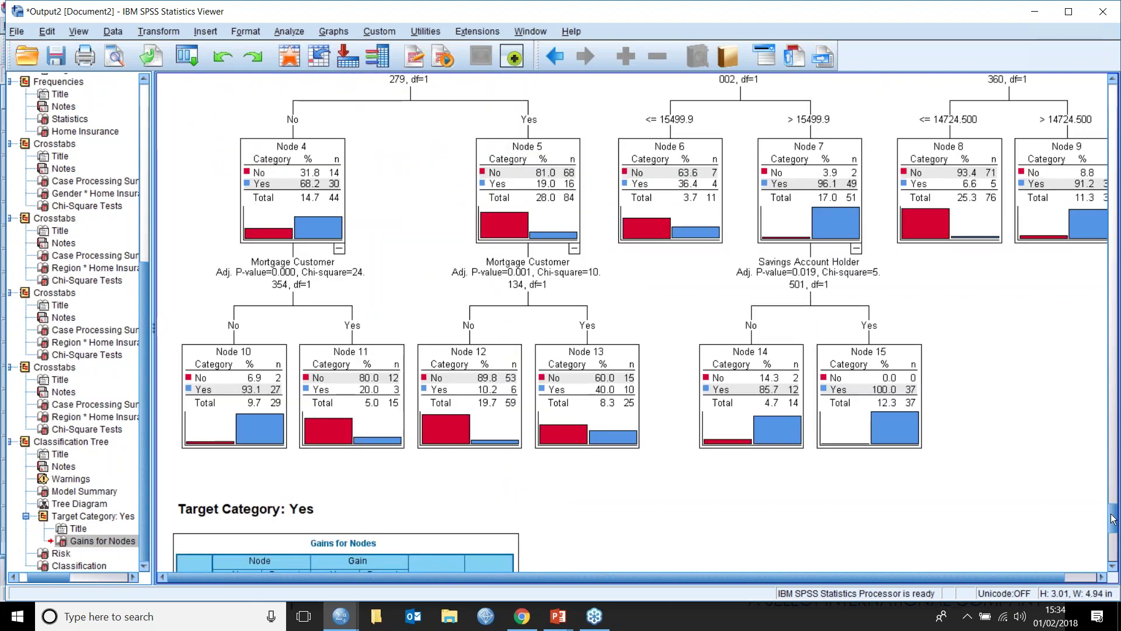
scroll(1104, 495, "up", 5)
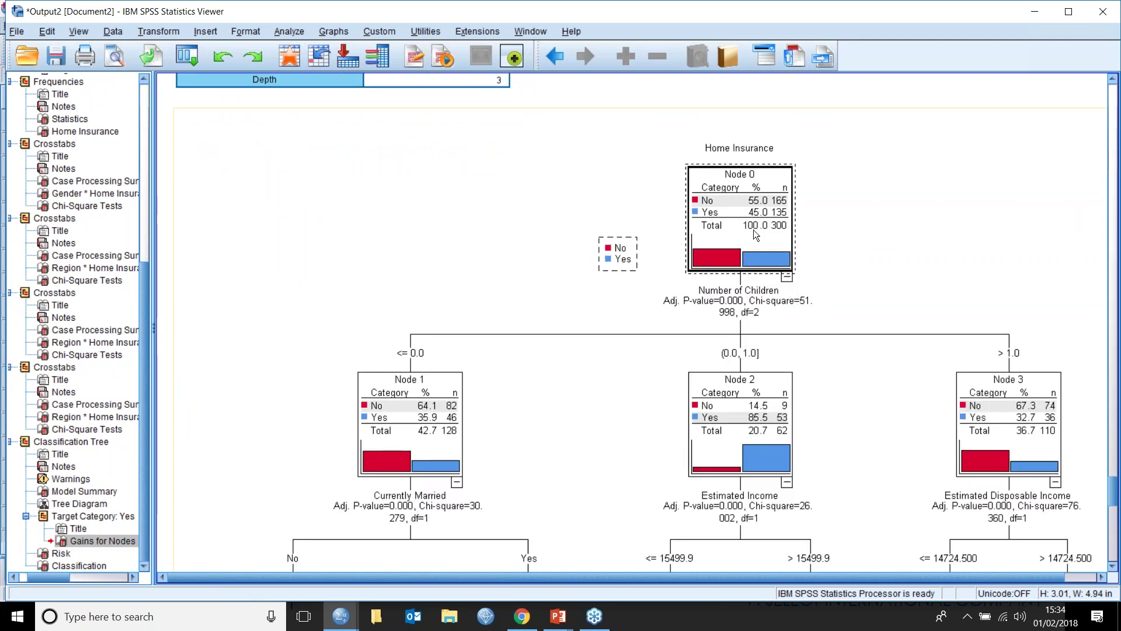
left_click_drag(1113, 492, 1117, 544)
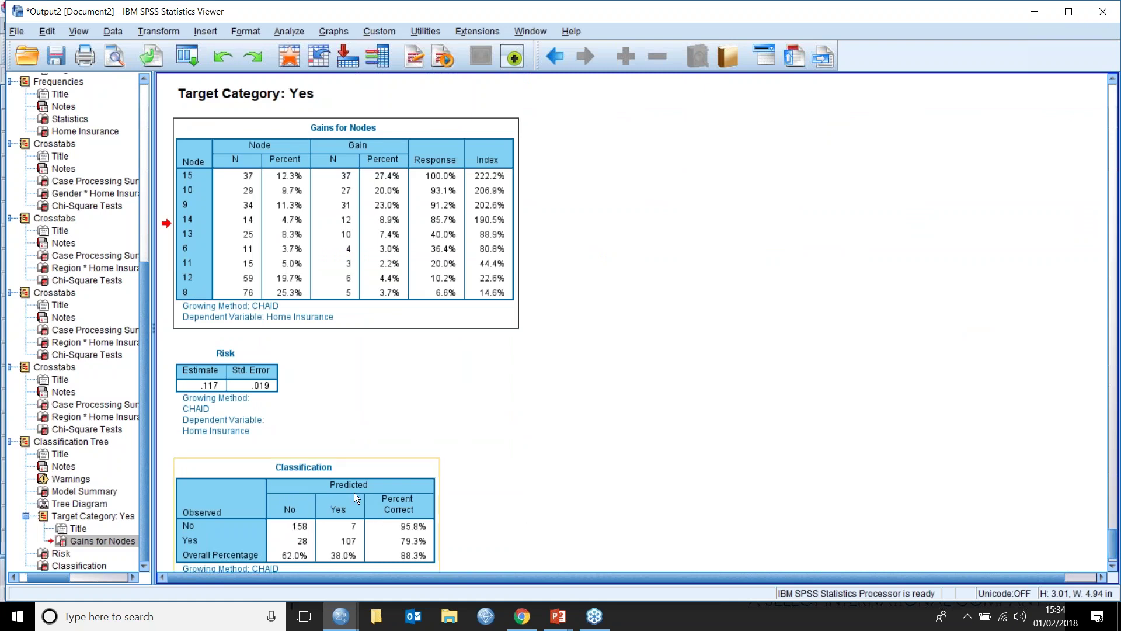
left_click_drag(1115, 543, 1116, 550)
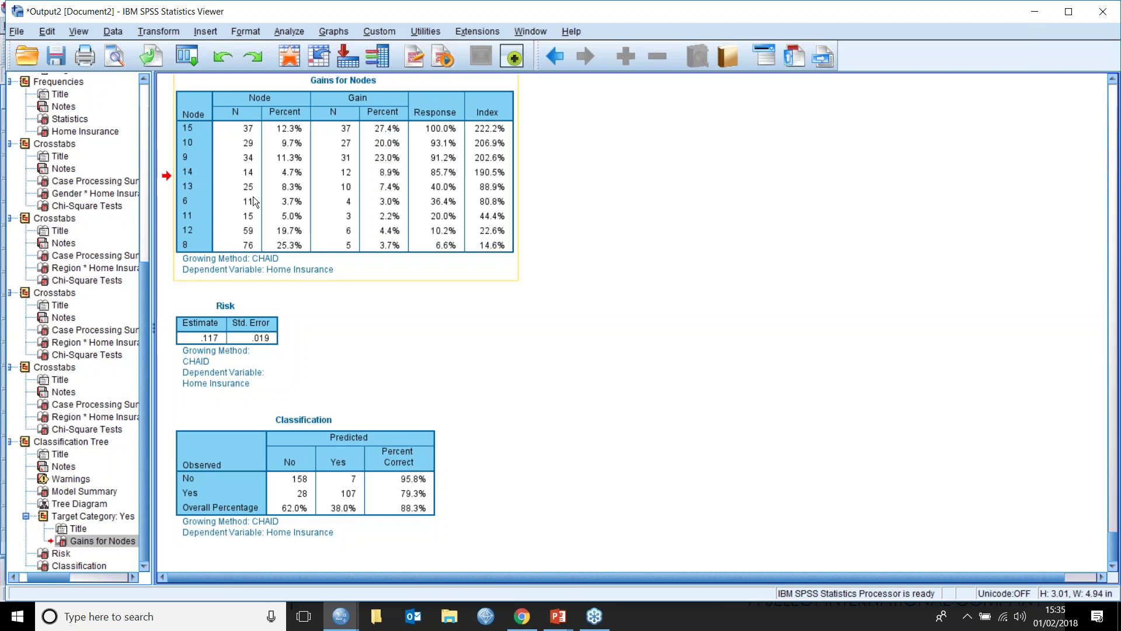
Step: Return to the insurance_train.sav data, recall the Decision Tree setup and check its criteria for scale variable intervals
left_click(286, 55)
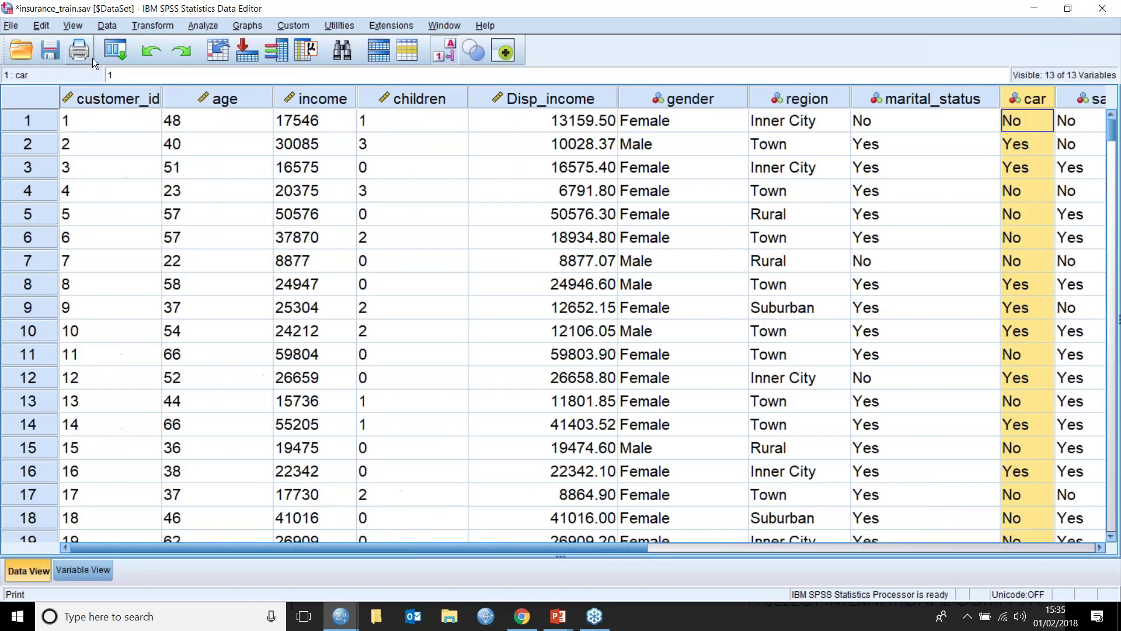
left_click(118, 55)
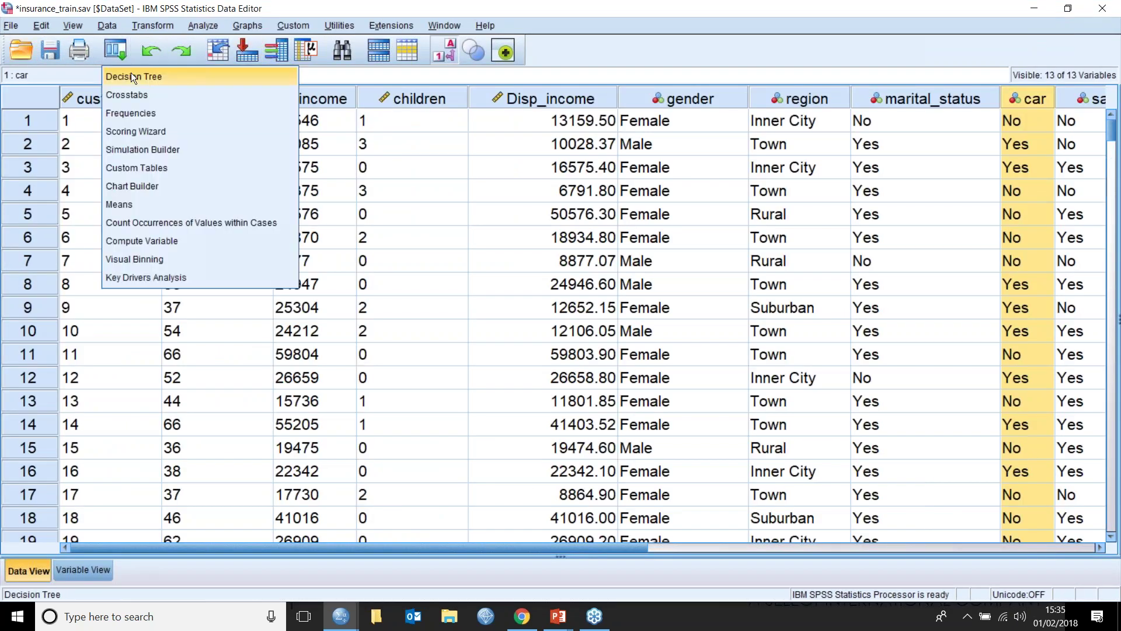
left_click(133, 77)
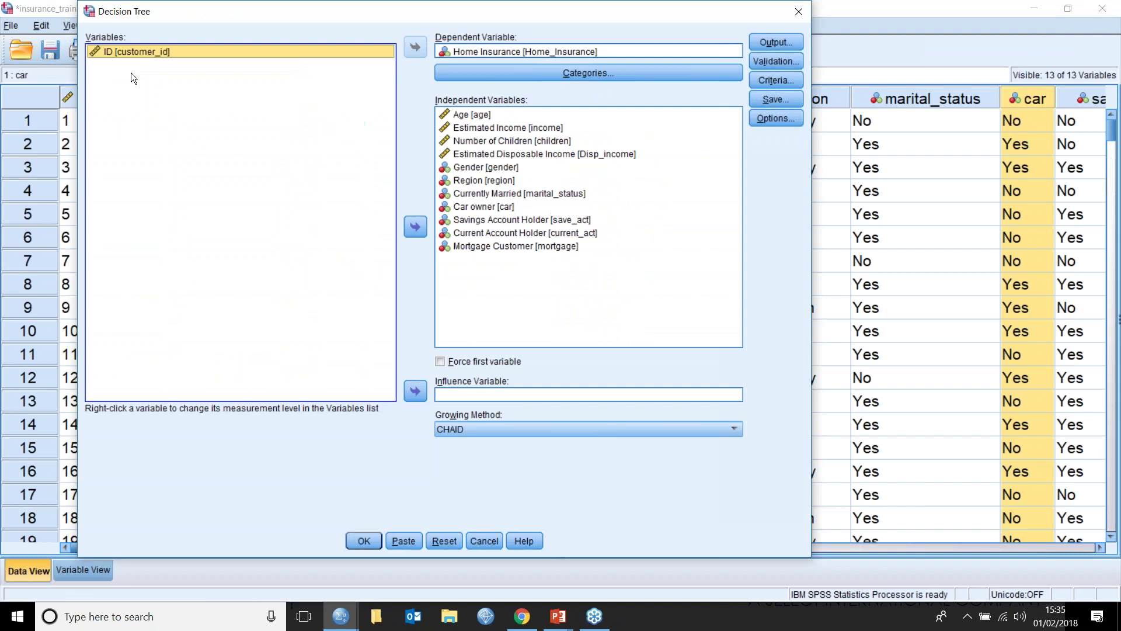
left_click(773, 81)
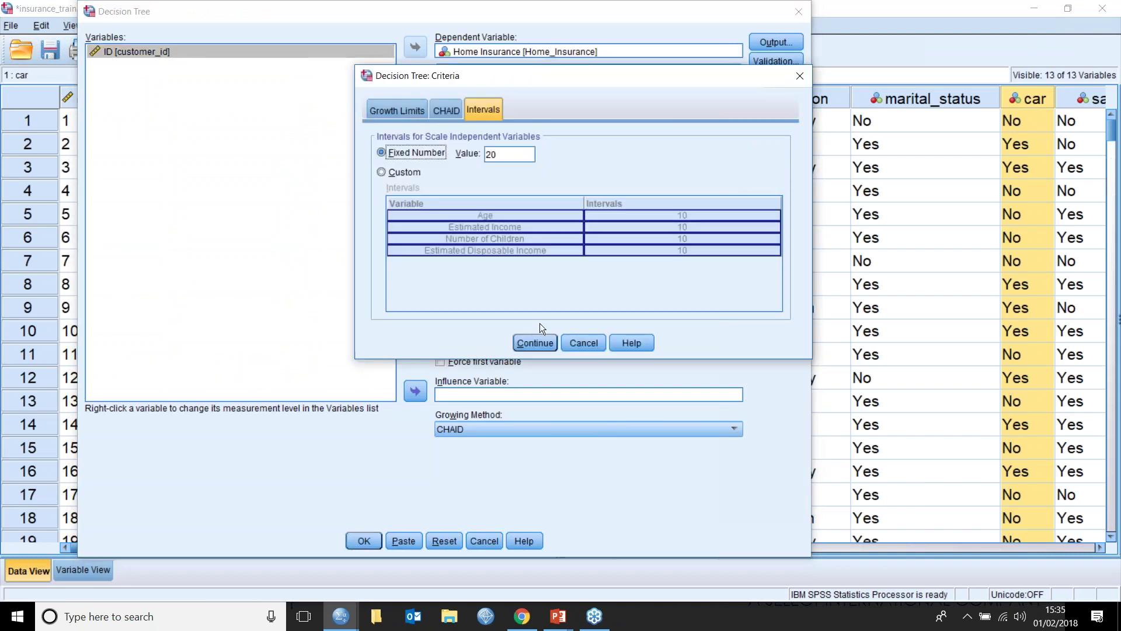
left_click(536, 342)
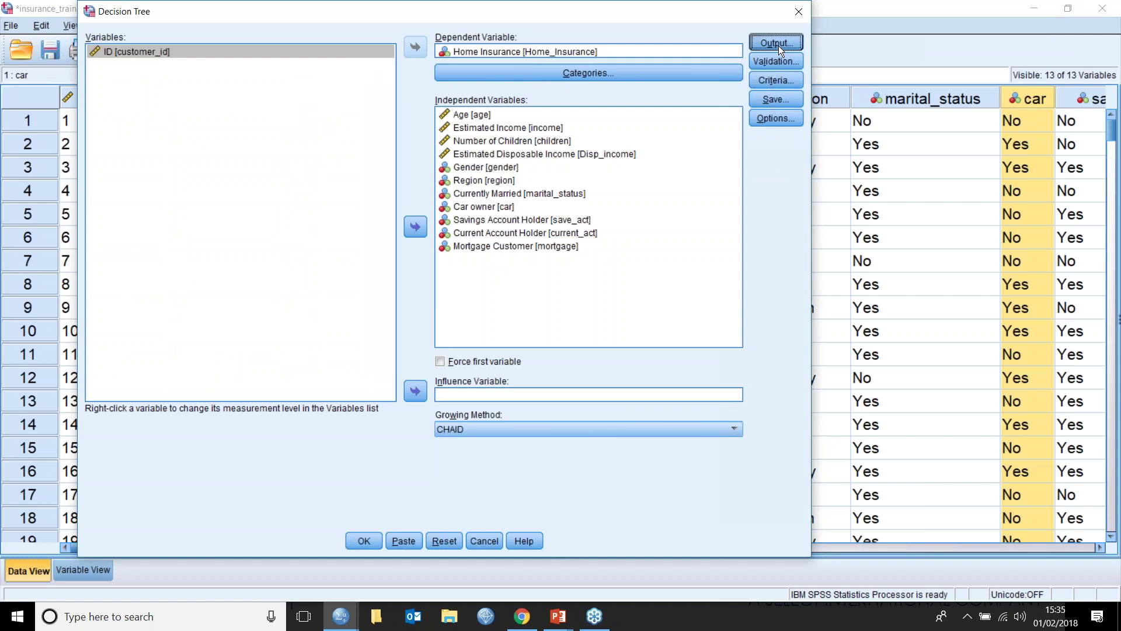
Step: Look through the decision tree's statistics and plot output options, and turn on generation of classification rules
left_click(779, 46)
left_click(433, 166)
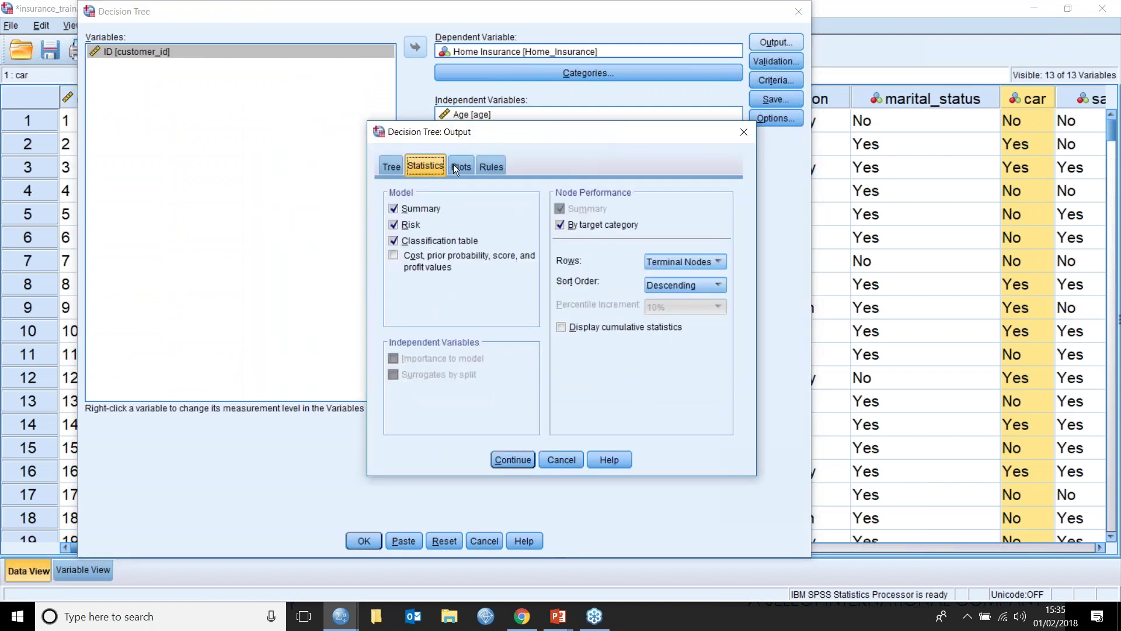
left_click(459, 169)
left_click(410, 224)
left_click(410, 224)
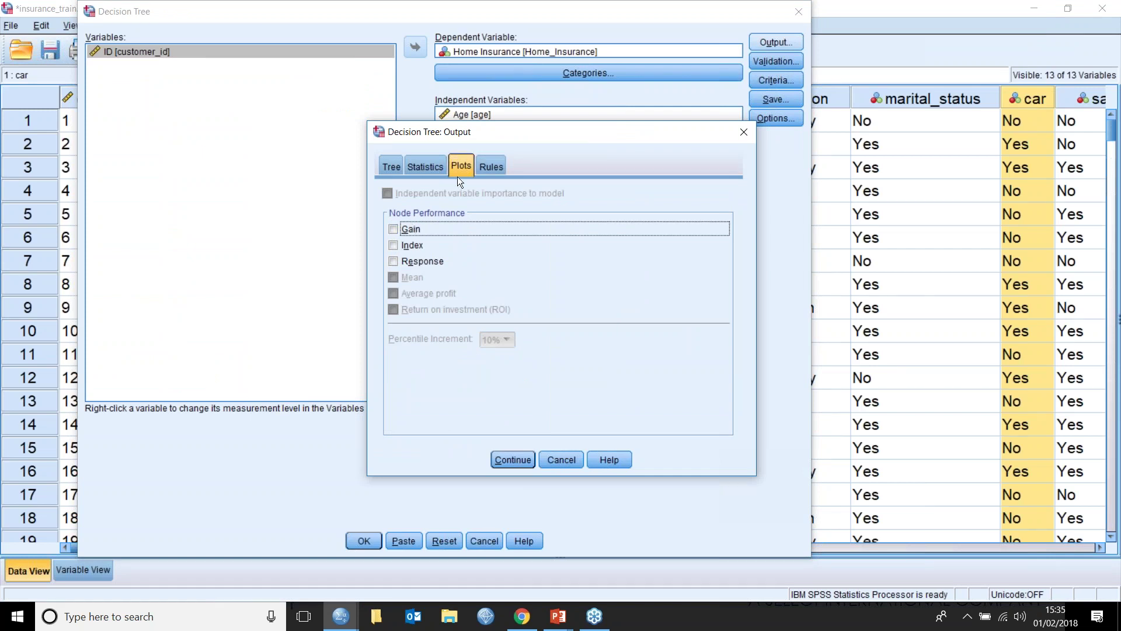
left_click(491, 166)
left_click(397, 191)
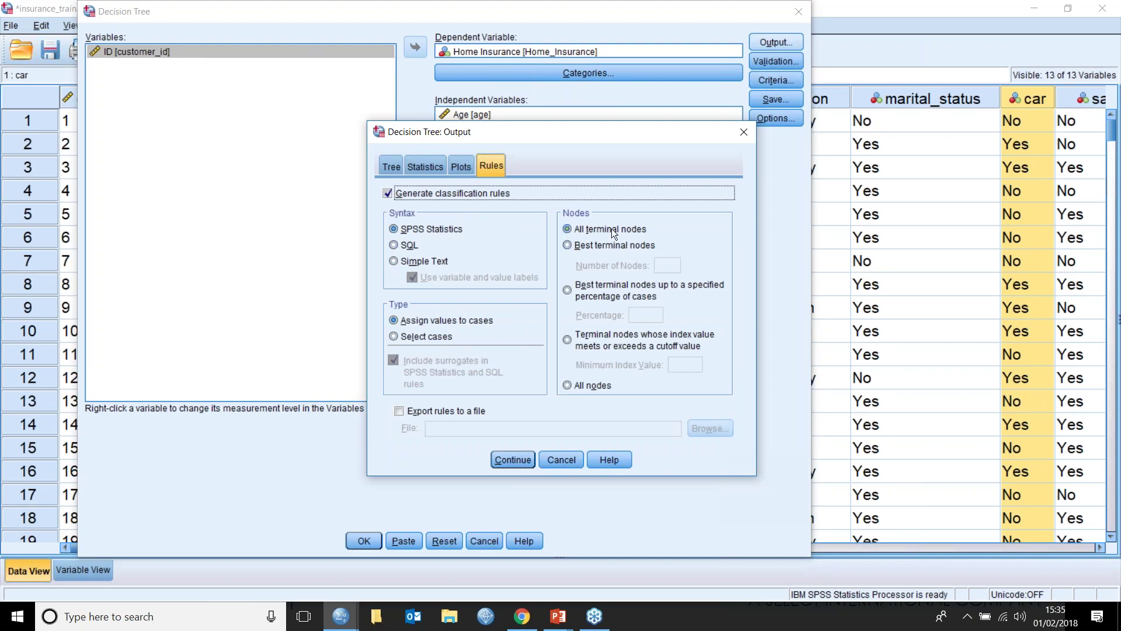
Step: Set the classification rules to SQL syntax for all terminal nodes, and run the decision tree
left_click(595, 246)
left_click(589, 228)
left_click(597, 248)
left_click(589, 229)
left_click(591, 290)
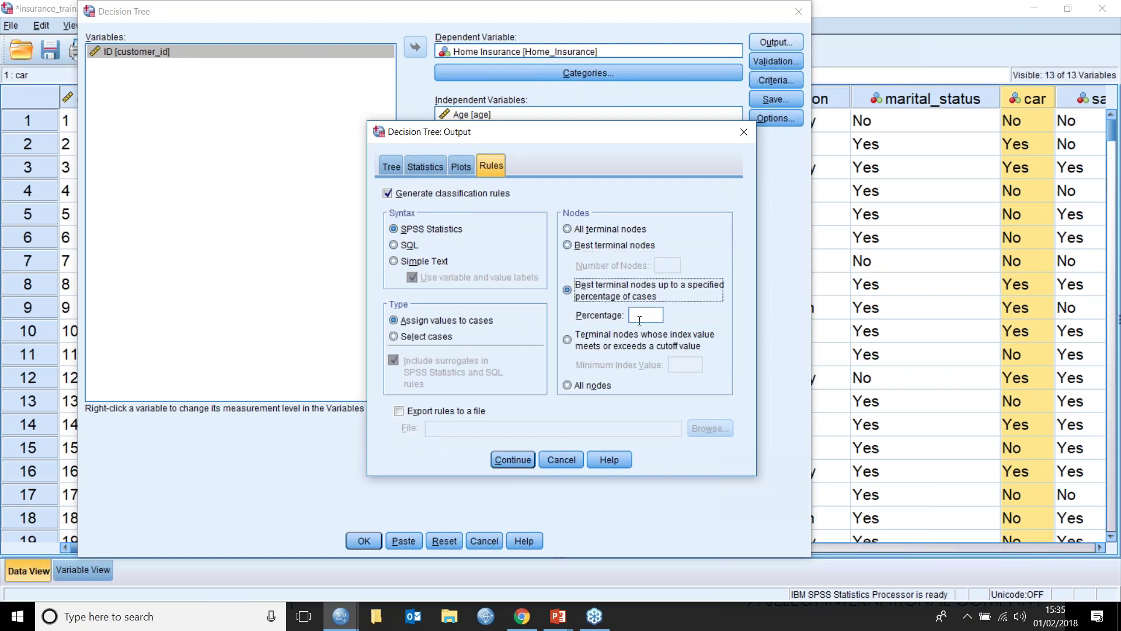
left_click(587, 228)
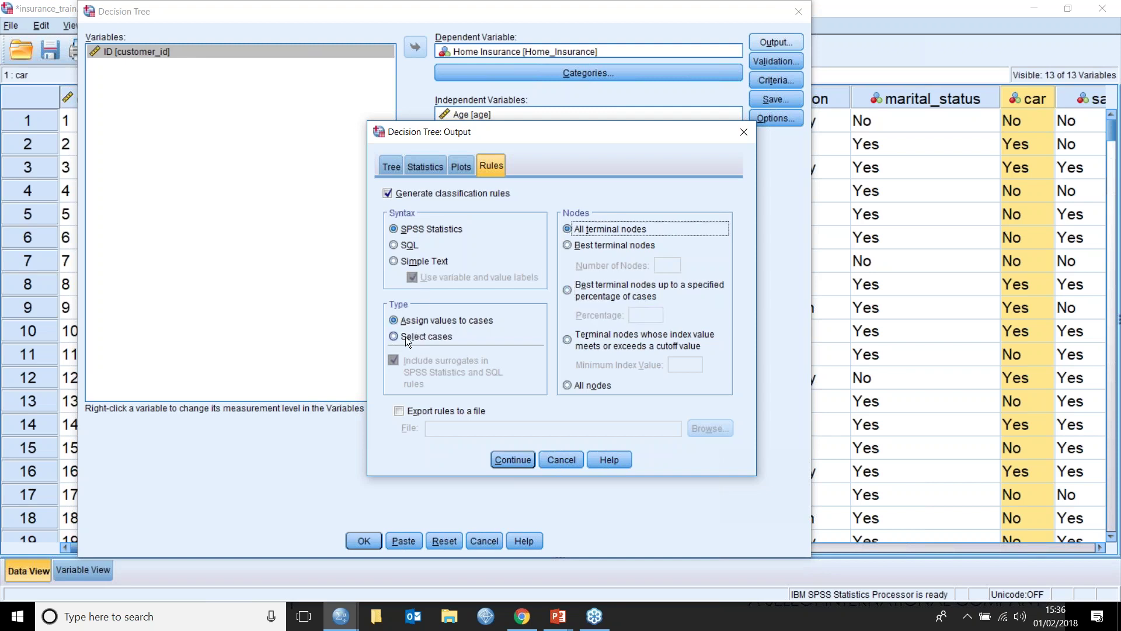
left_click(407, 246)
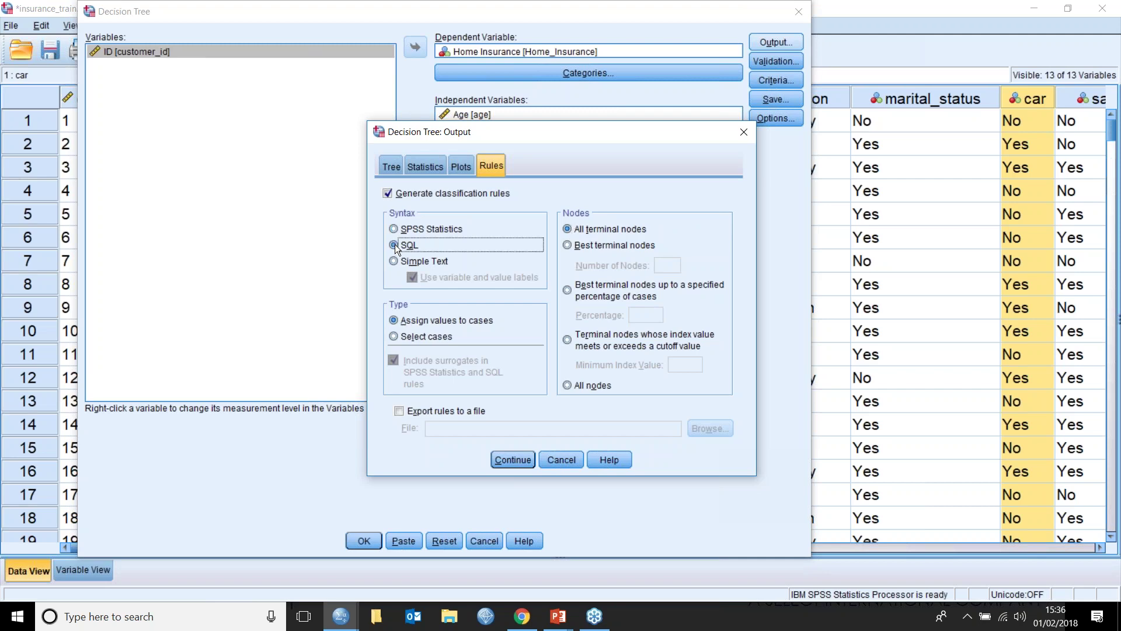
left_click(522, 458)
left_click(379, 540)
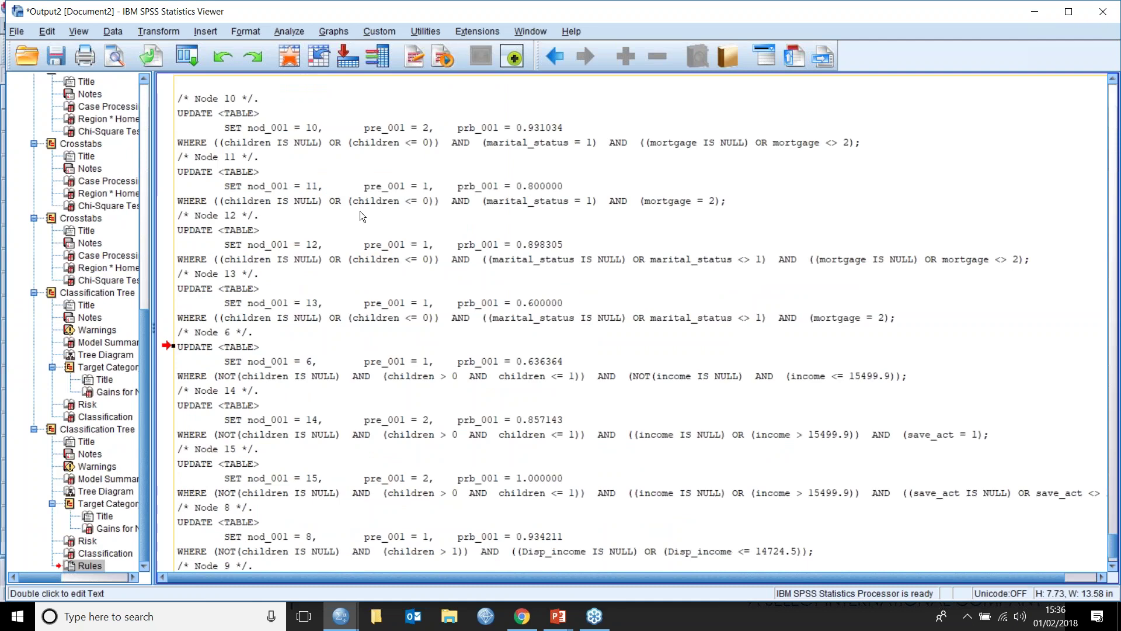
Step: Rerun the decision tree on the insurance data, saving the terminal node number, predicted value and predicted probabilities as variables
left_click(187, 56)
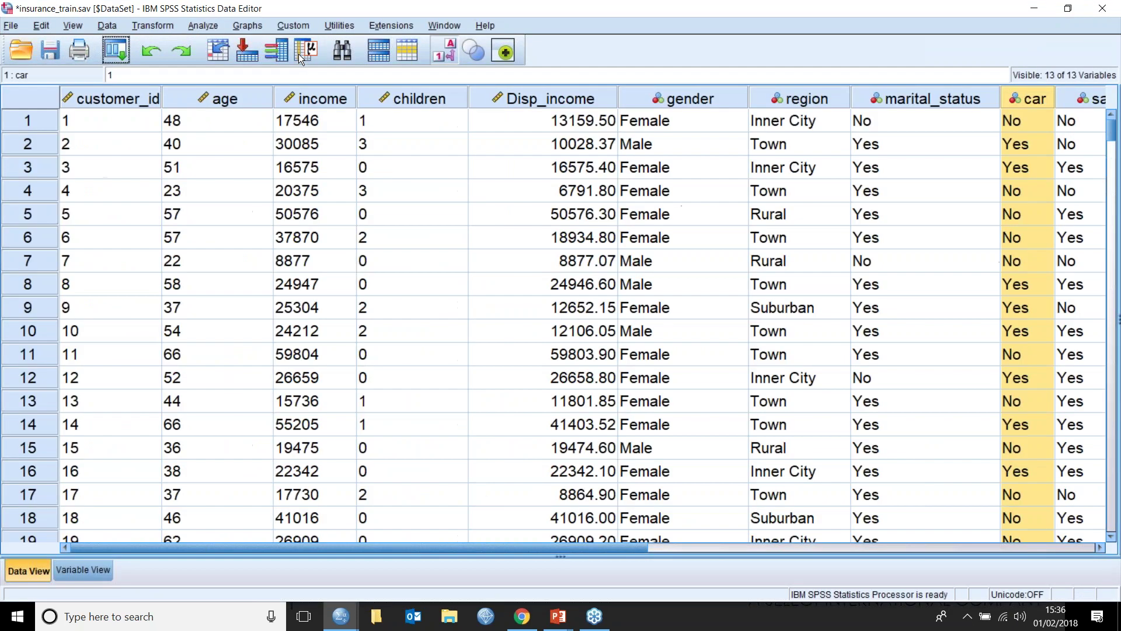
left_click(123, 56)
left_click(125, 75)
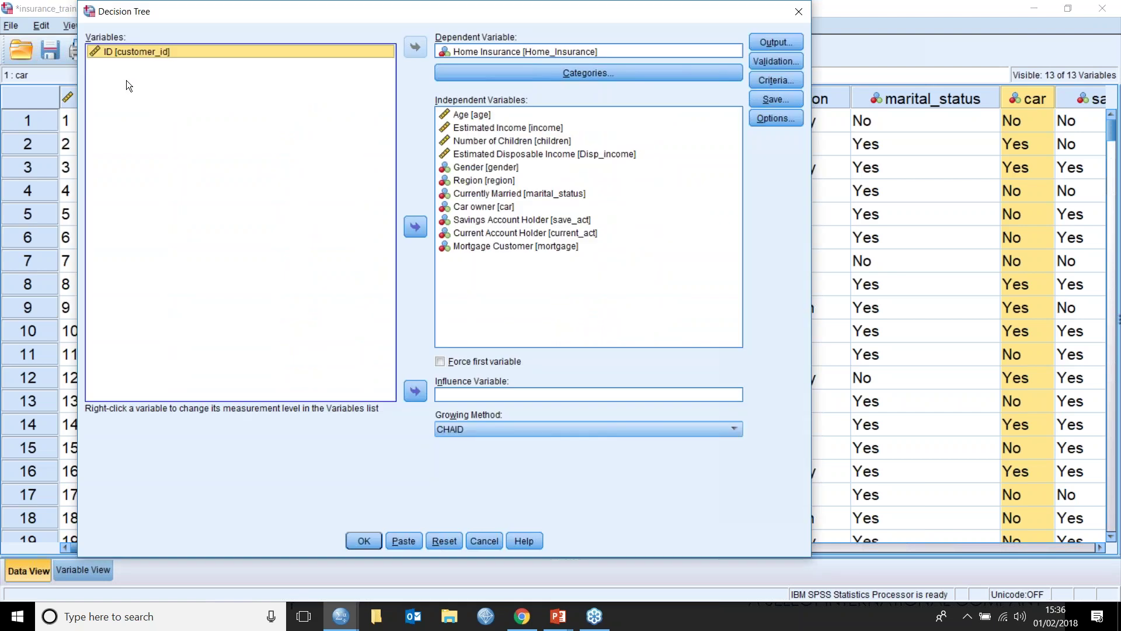
left_click(777, 100)
left_click(446, 232)
left_click(445, 247)
left_click(446, 264)
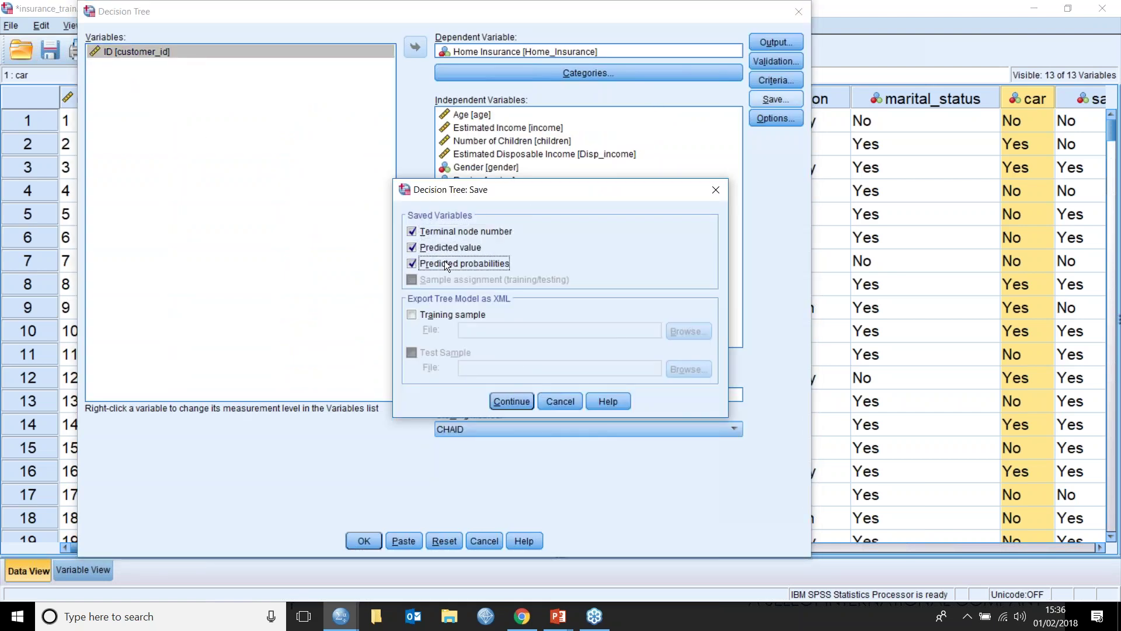
left_click(506, 401)
left_click(364, 540)
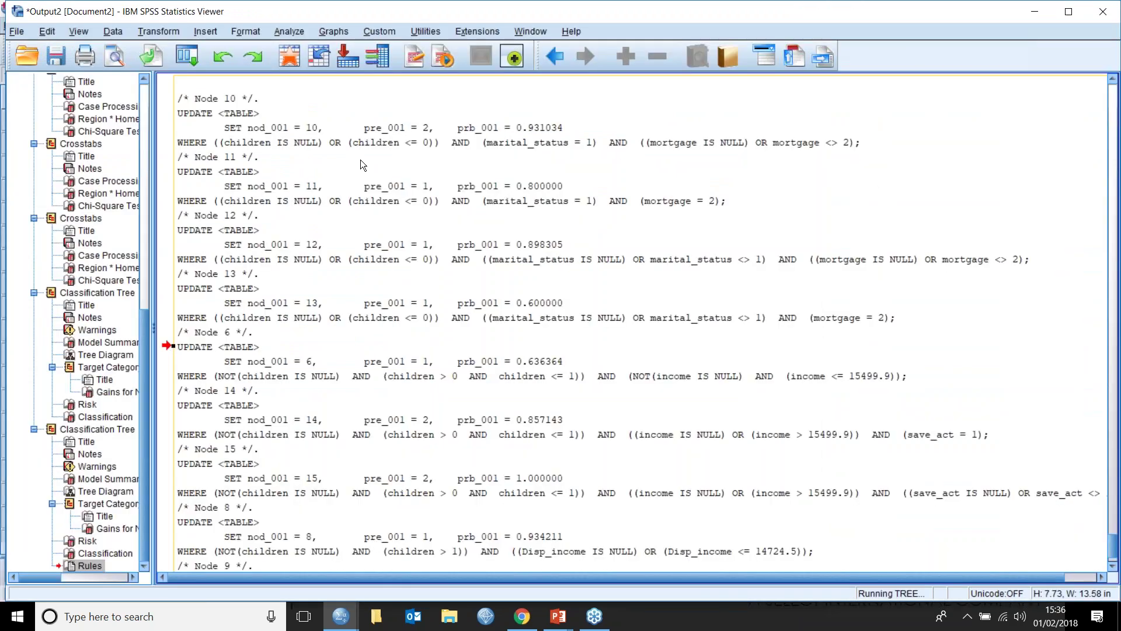
Step: Go to the insurance_train.sav data, bring the newly saved prediction variables into view and widen the PredictedProbability_1 column
left_click(289, 51)
left_click(649, 248)
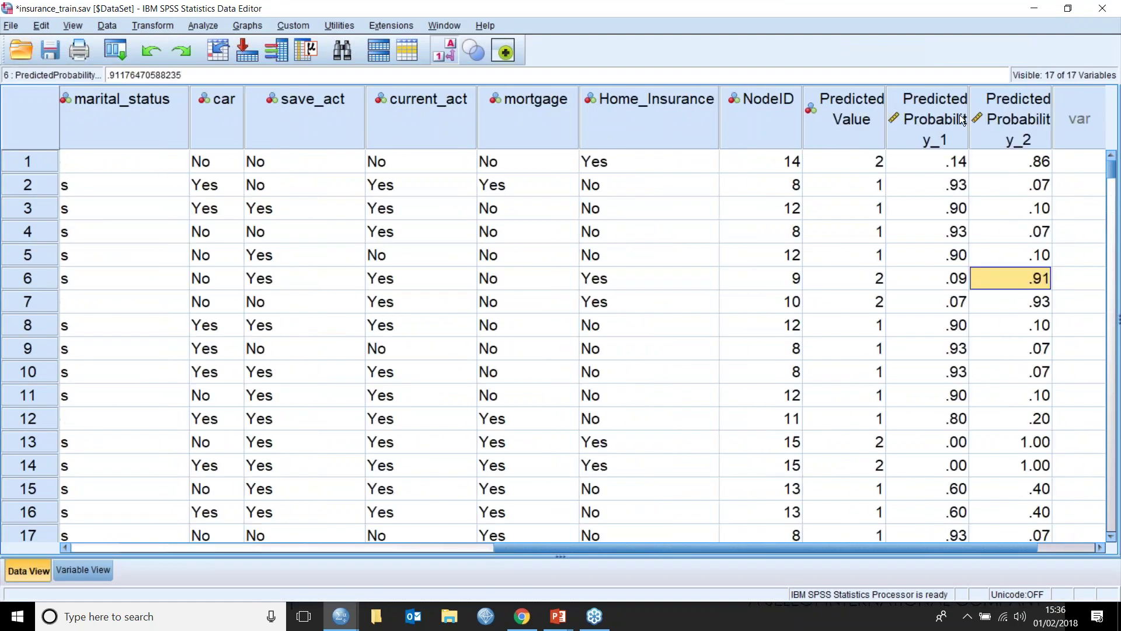
left_click_drag(969, 119, 1008, 119)
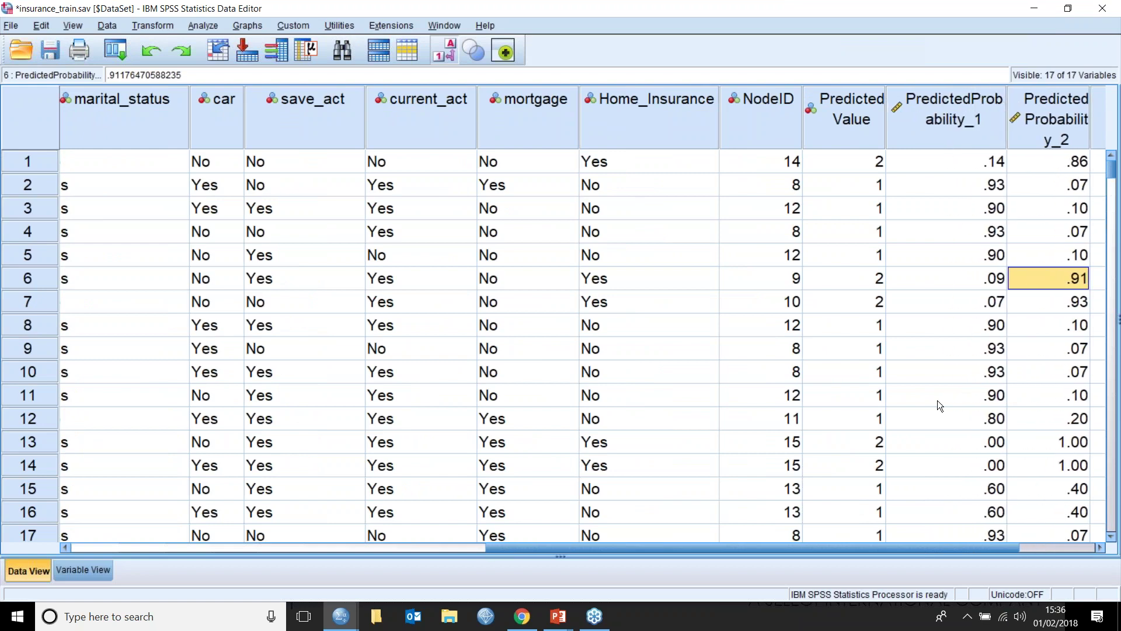
left_click_drag(916, 547, 992, 547)
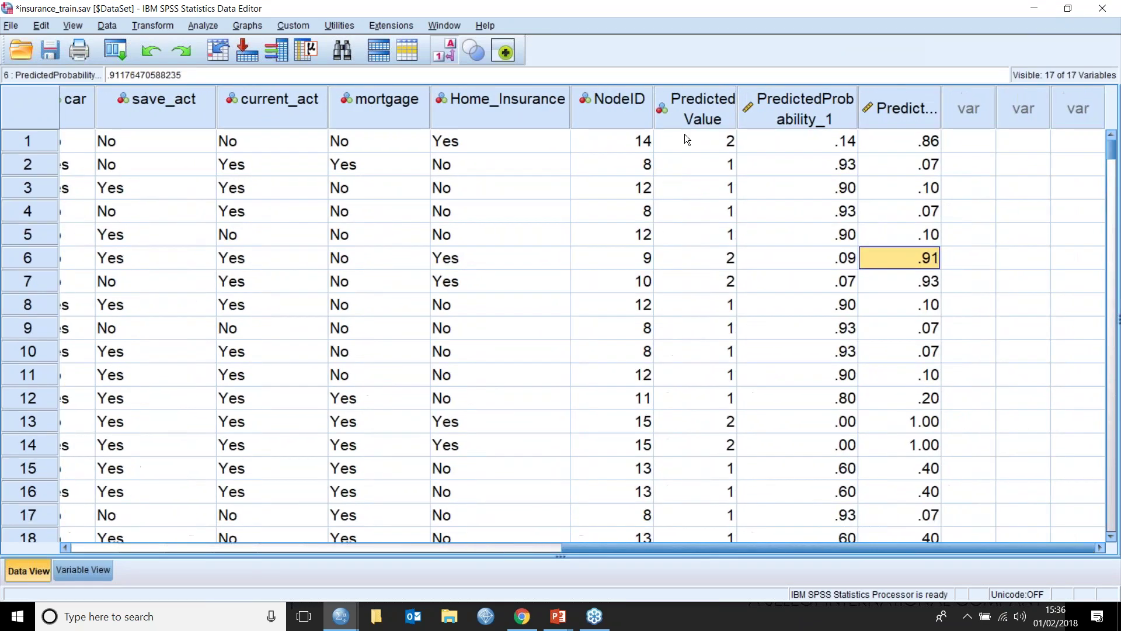
Step: Check the first case's node ID and predicted value, switching value labels off and on to compare with the Home_Insurance codes
left_click(611, 140)
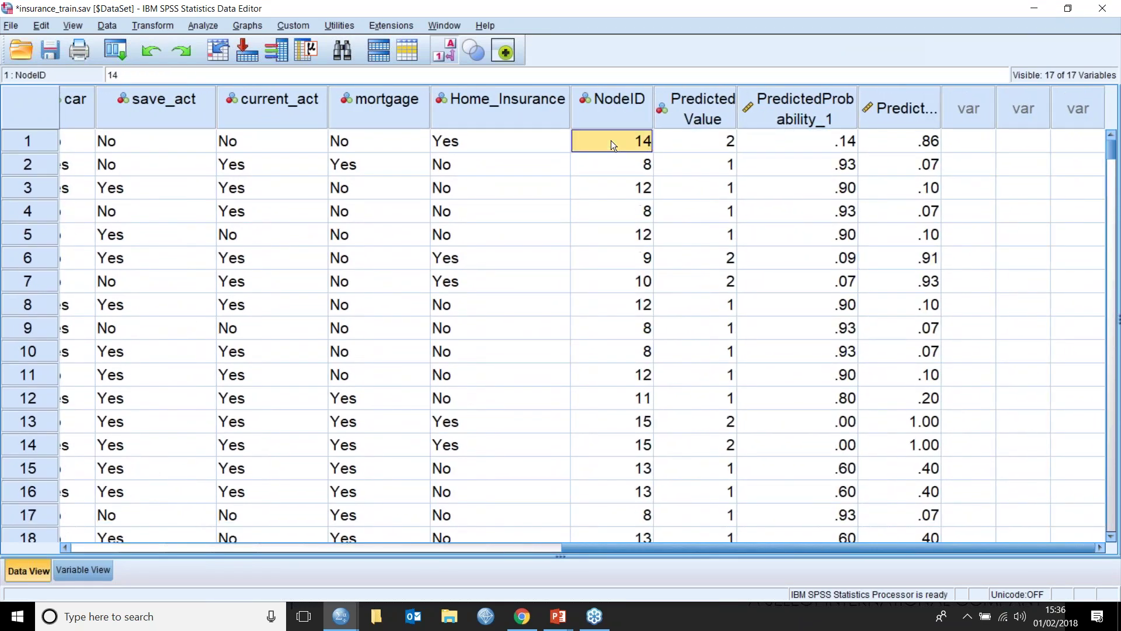
left_click(350, 141)
left_click(19, 155)
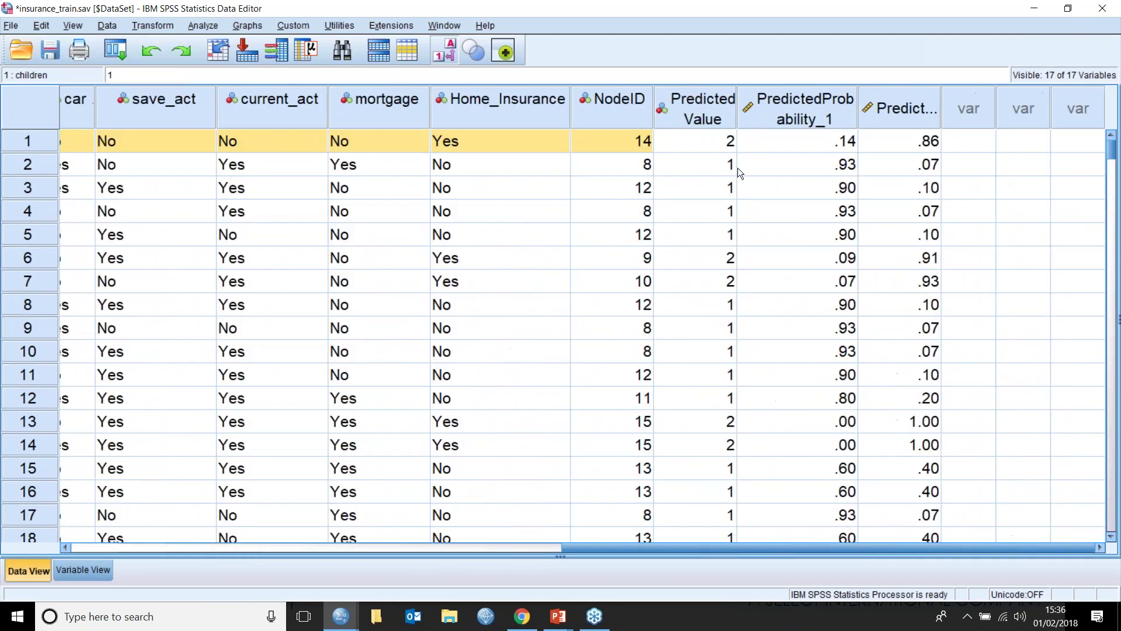
left_click(687, 143)
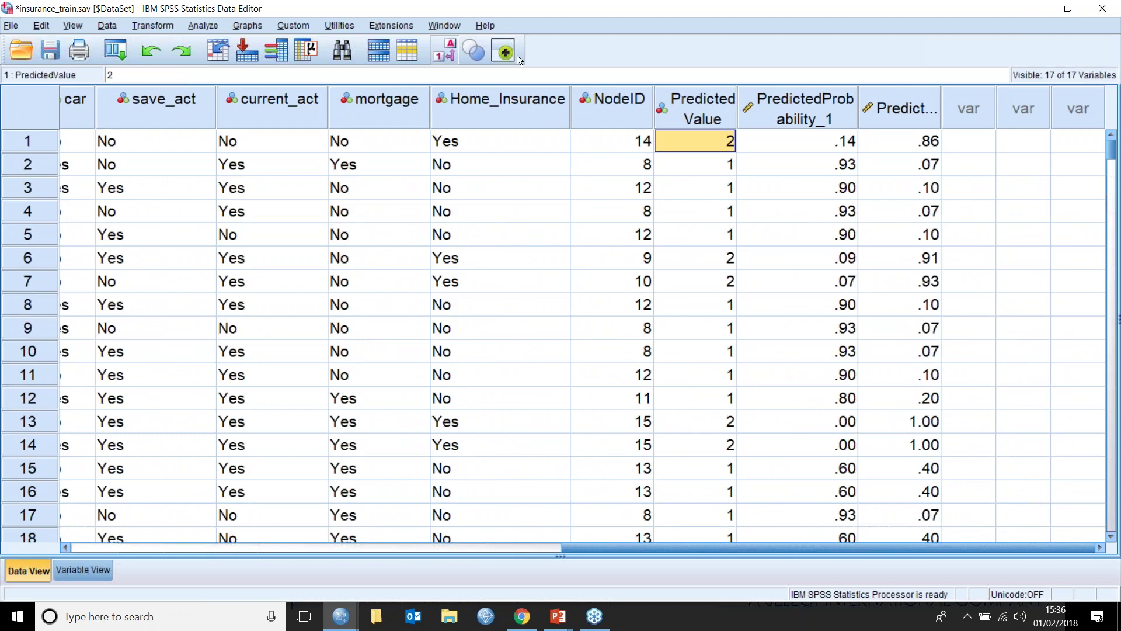
left_click(444, 51)
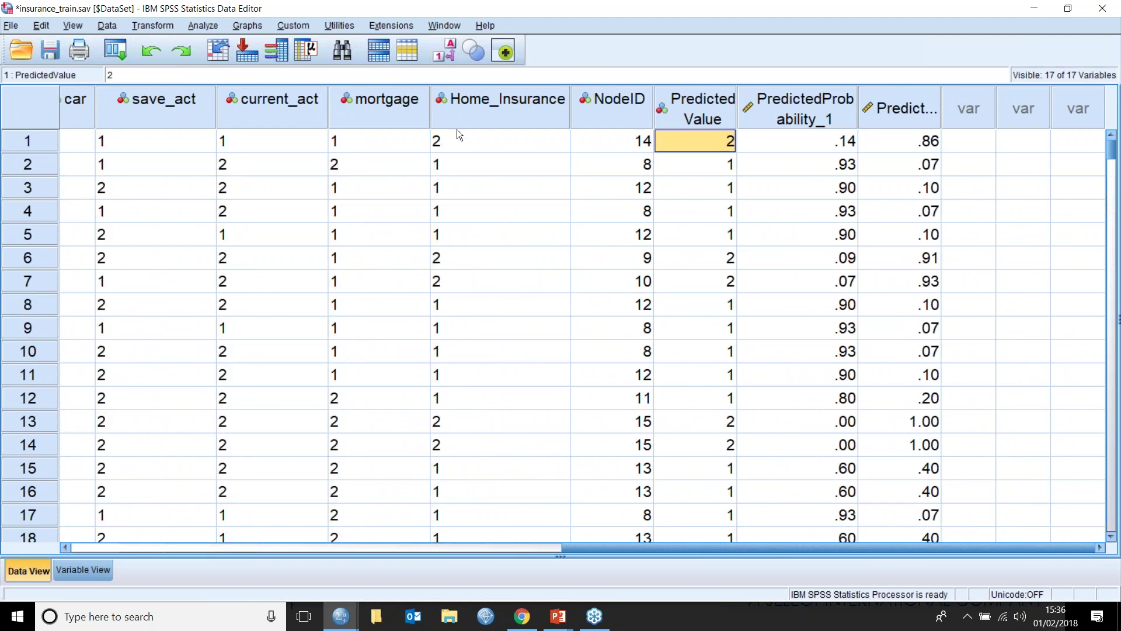
left_click(444, 51)
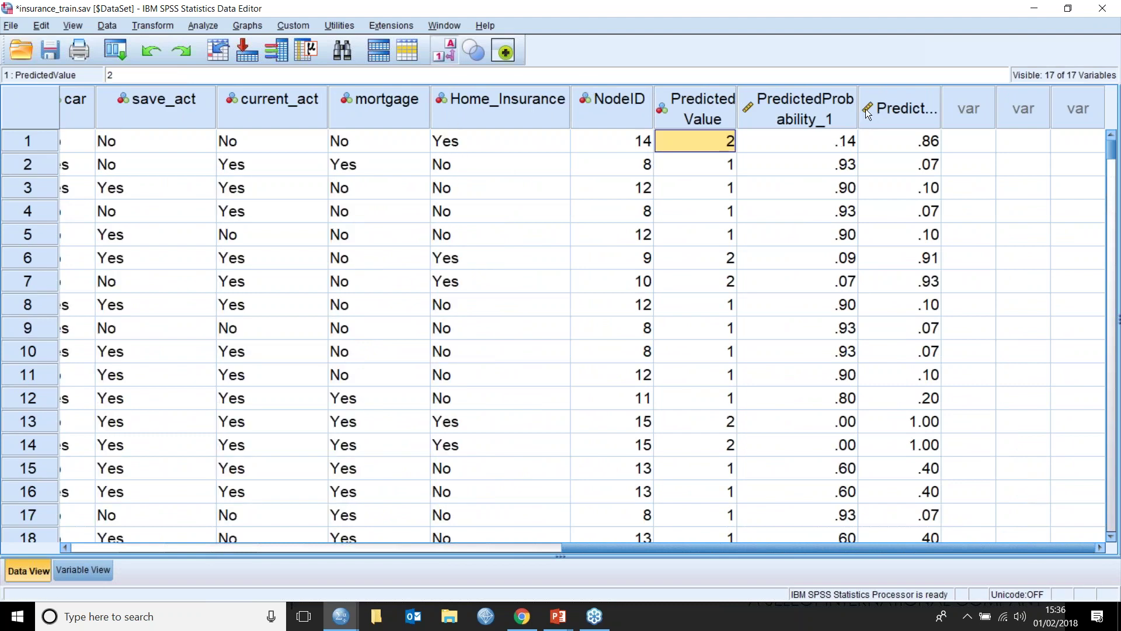
Step: Widen the PredictedProbability_1 and PredictedProbability_2 columns to fit their full names, and inspect the first case's probabilities
left_click_drag(858, 108, 934, 100)
left_click(905, 170)
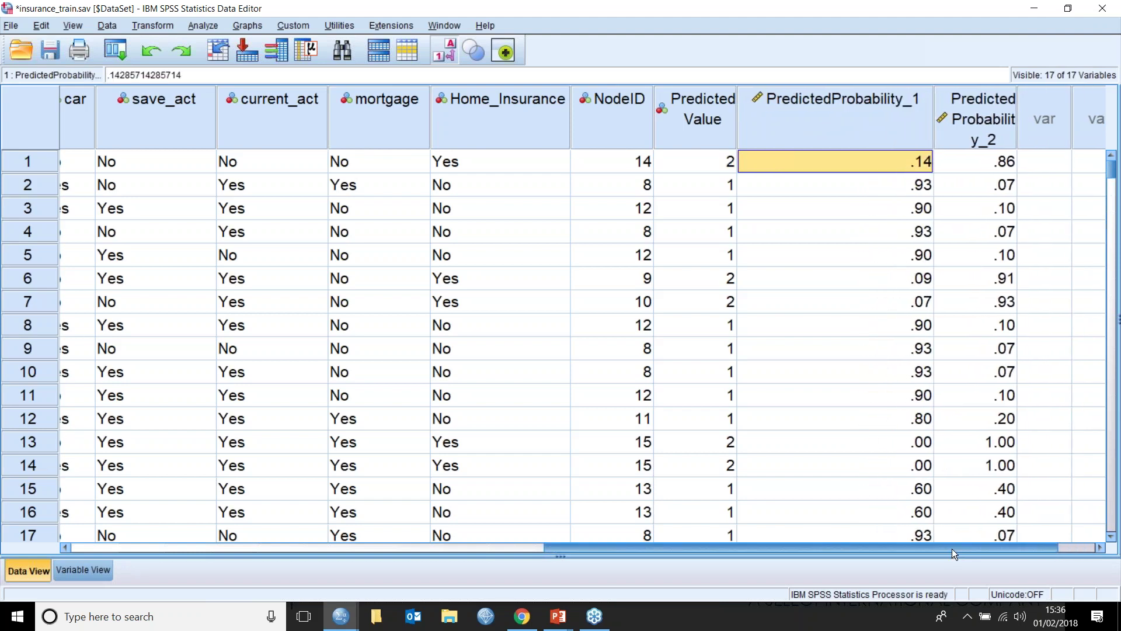
left_click_drag(954, 549, 991, 549)
left_click_drag(943, 91, 1046, 97)
left_click(1012, 142)
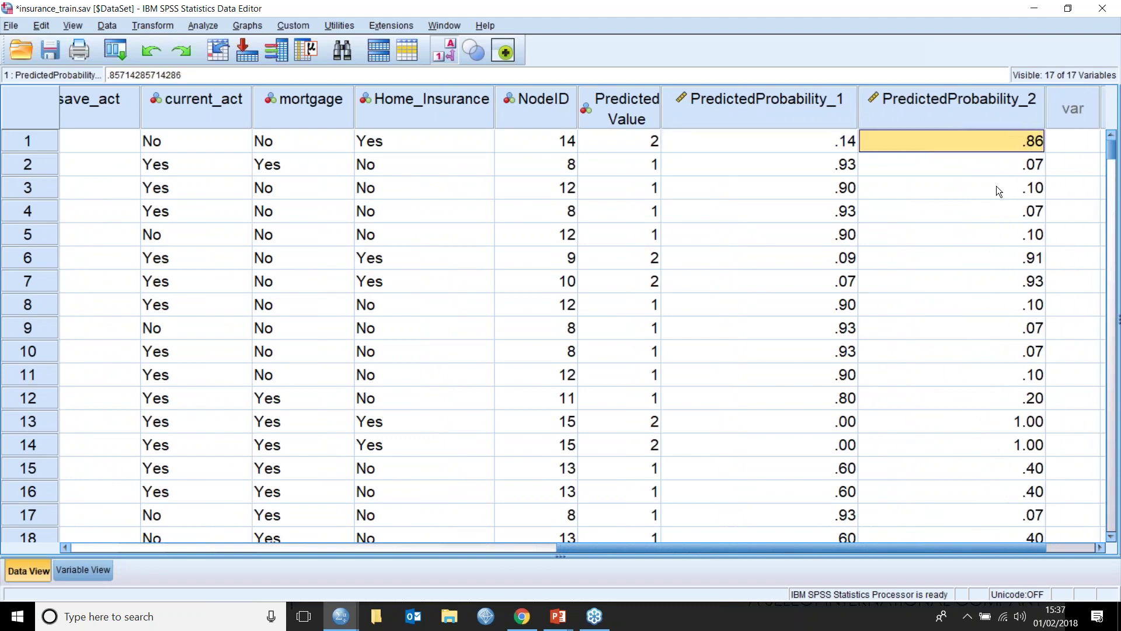
Step: Compare the second case's two predicted probabilities, and widen the PredictedValue column to fit its full name
left_click(992, 167)
left_click(855, 163)
left_click(985, 162)
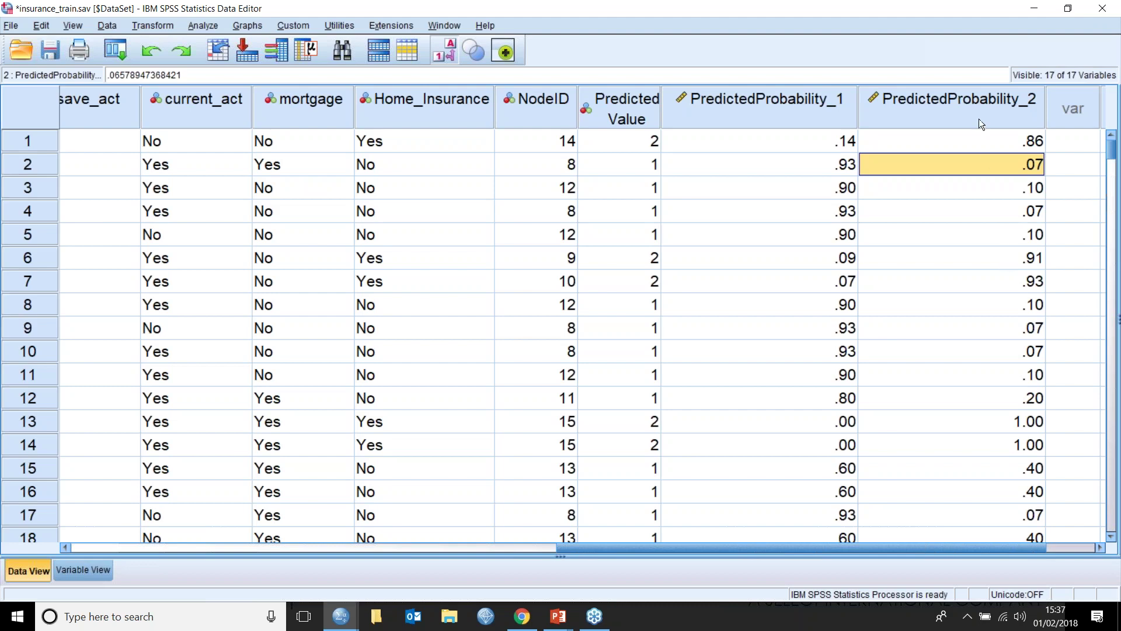
left_click_drag(662, 104, 737, 103)
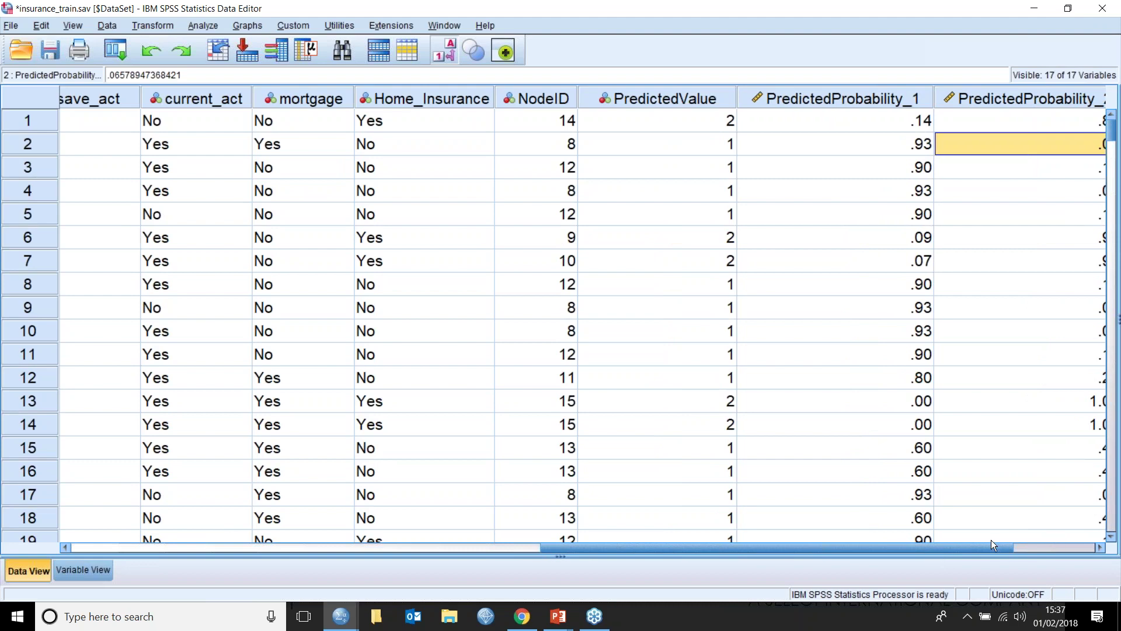
left_click_drag(986, 554, 1067, 554)
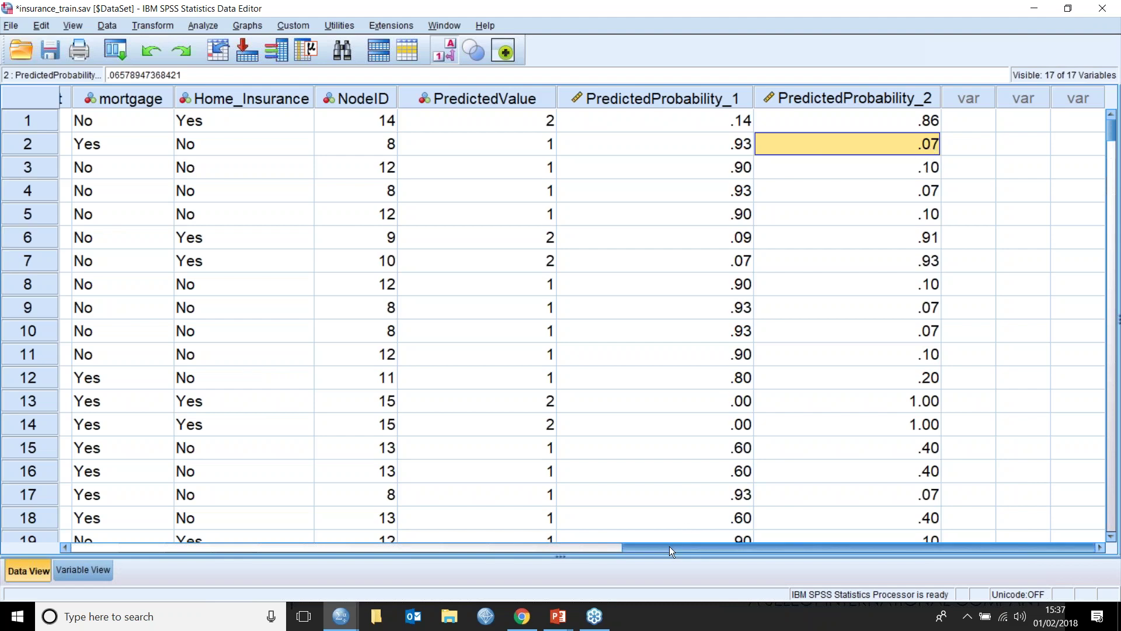
Step: Reopen the Decision Tree setup and, in its save options, enable XML export of the training sample model and exclude the terminal node number
left_click_drag(665, 547, 114, 548)
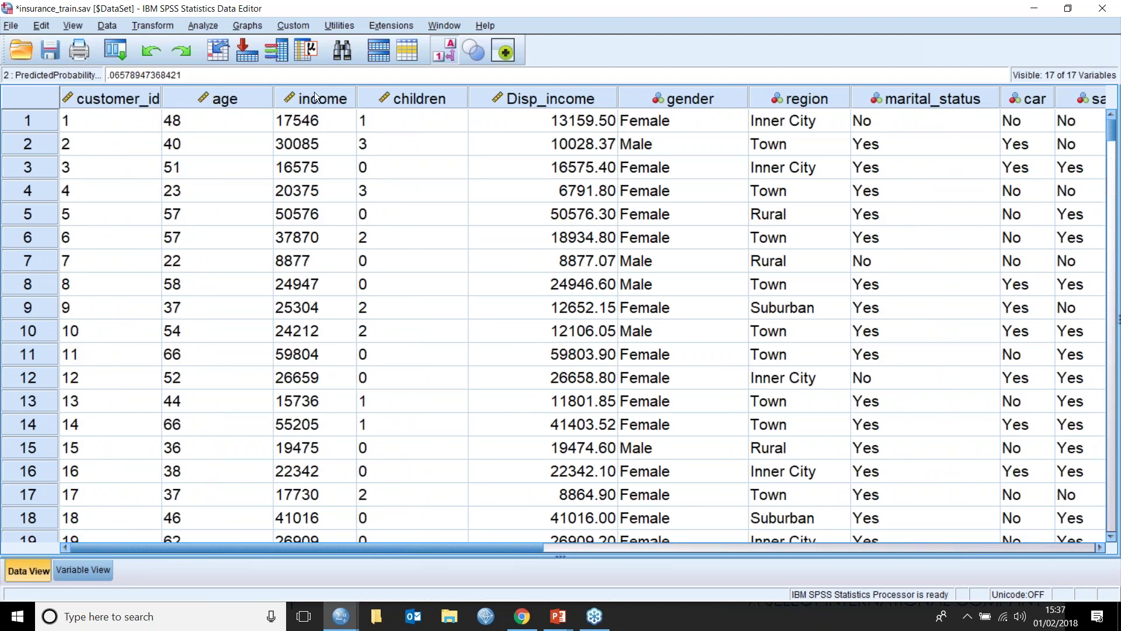
left_click(111, 54)
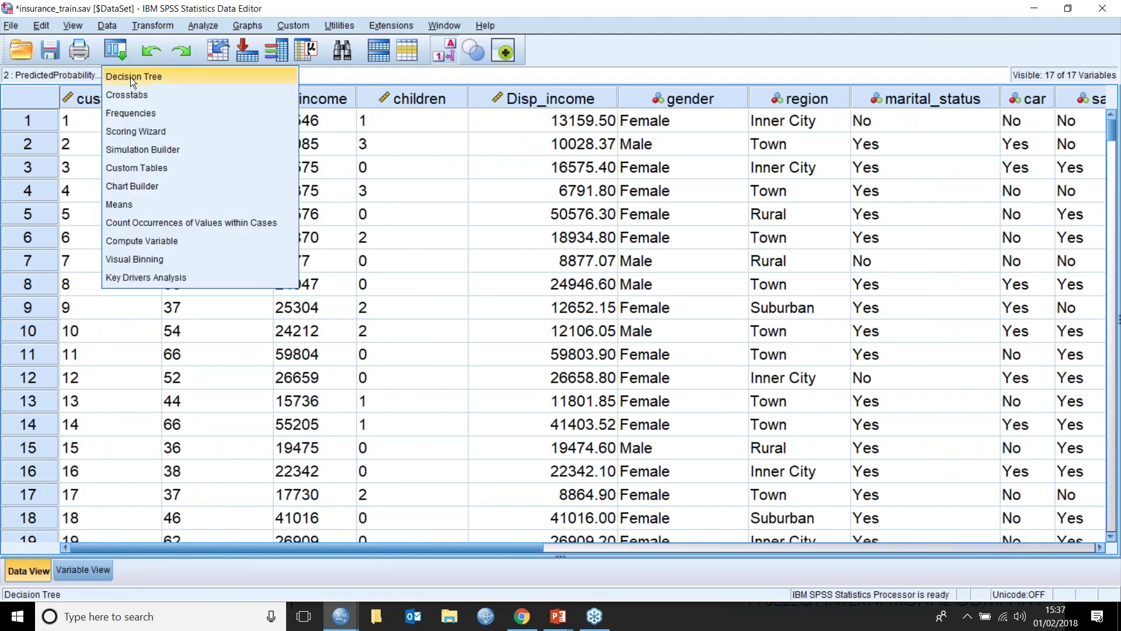
left_click(131, 74)
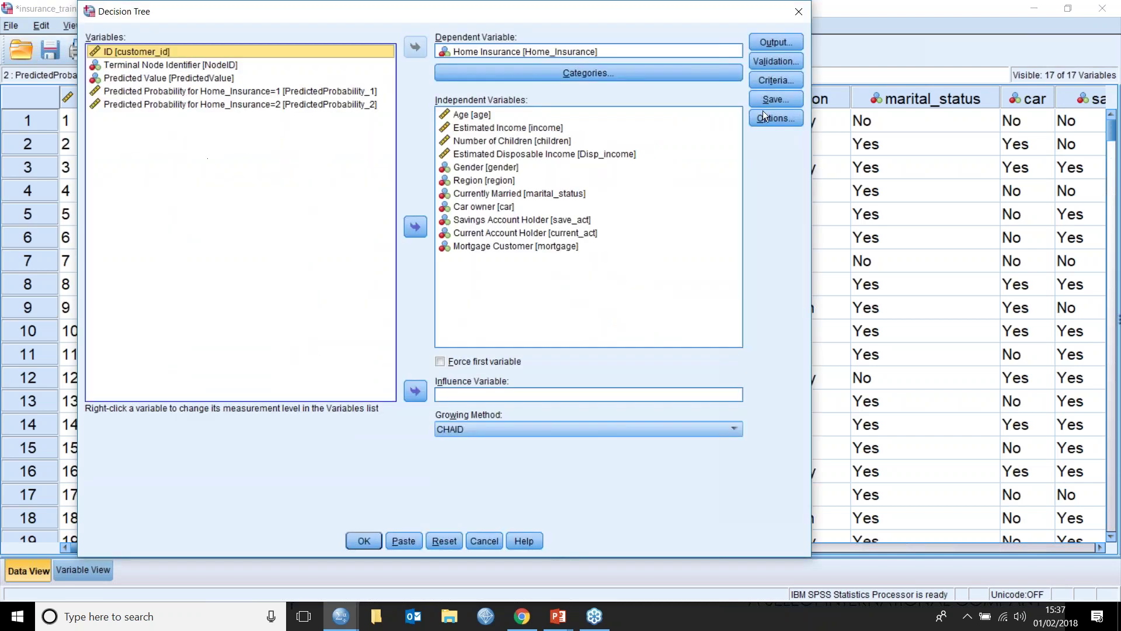
left_click(794, 100)
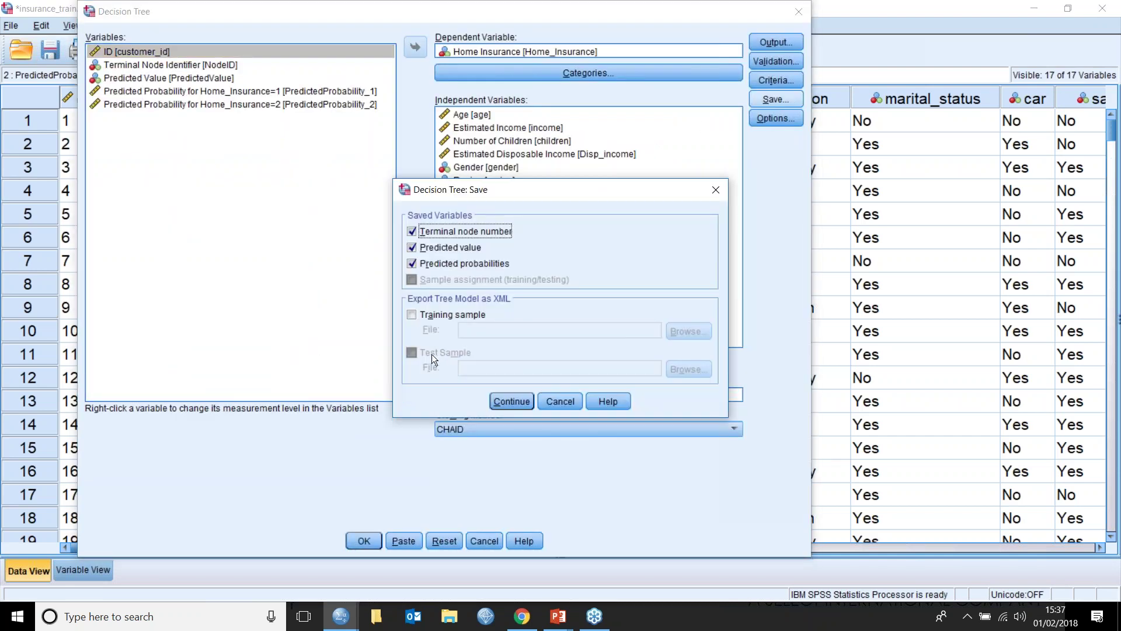
left_click(420, 314)
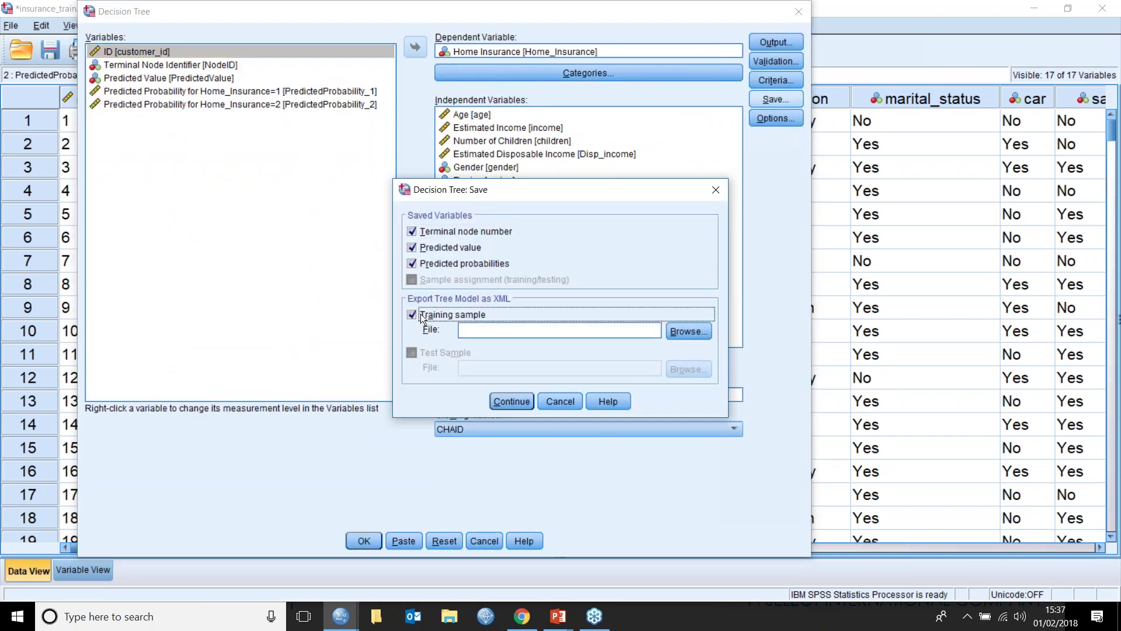
left_click(412, 264)
left_click(412, 231)
left_click(413, 264)
Step: Set insurance.xml in the Decision Trees folder as the model export file, replacing the existing one, and run the tree
left_click(688, 331)
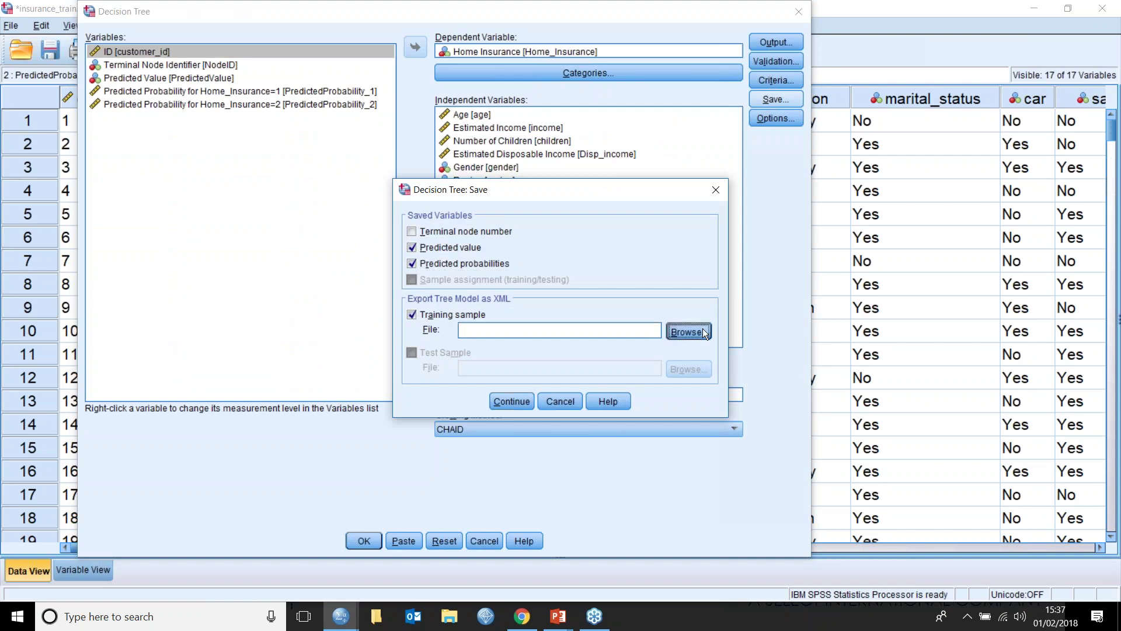
left_click(192, 82)
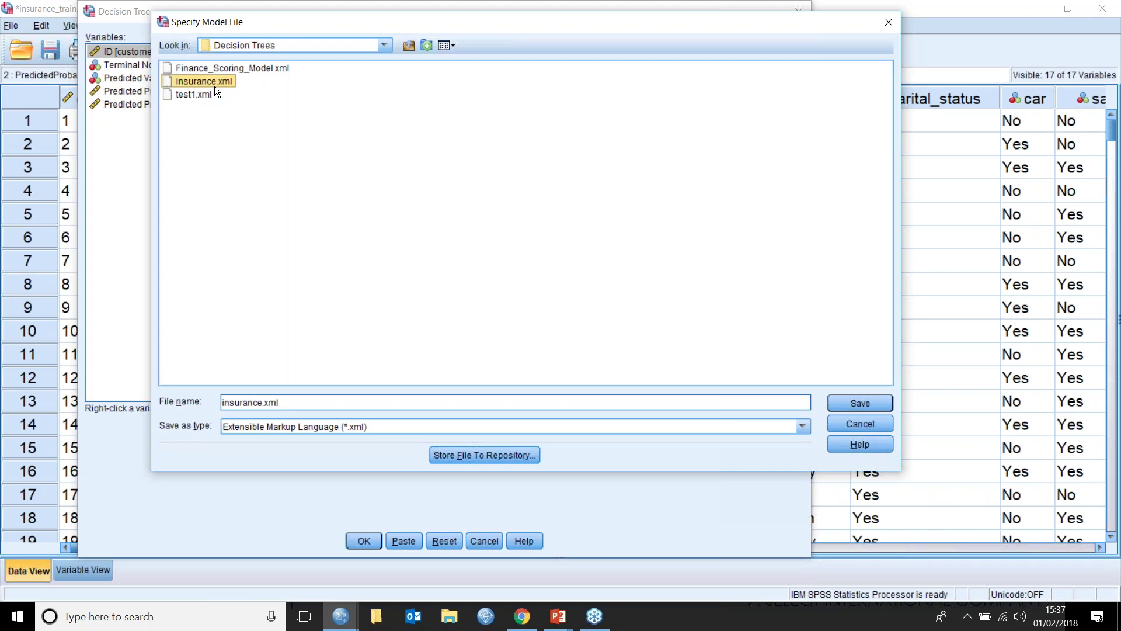
left_click(855, 403)
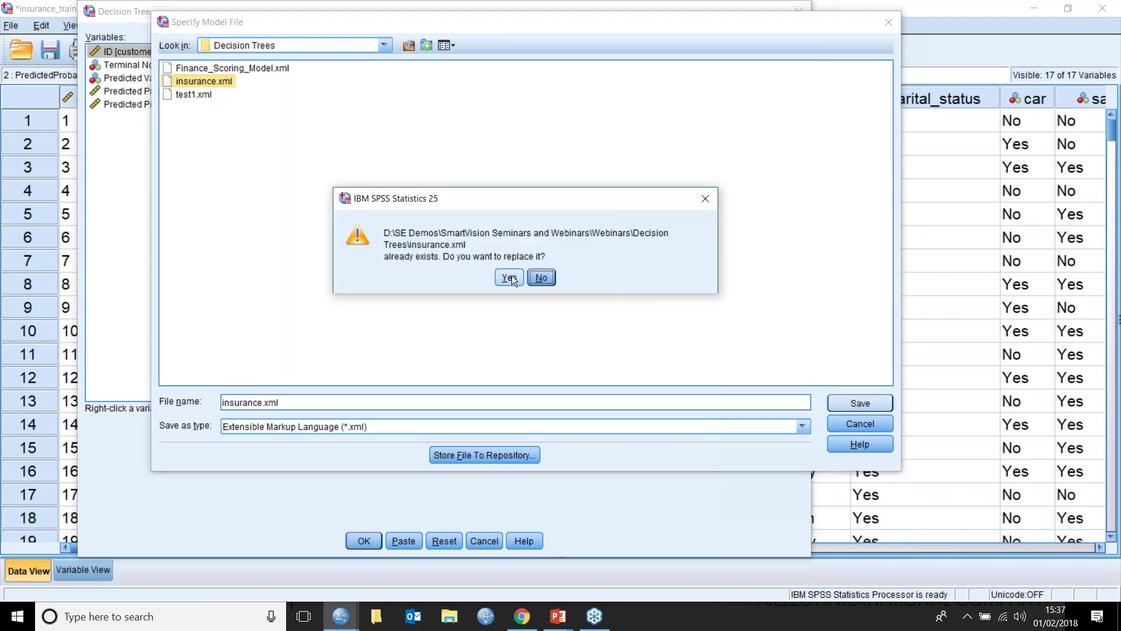
left_click(508, 277)
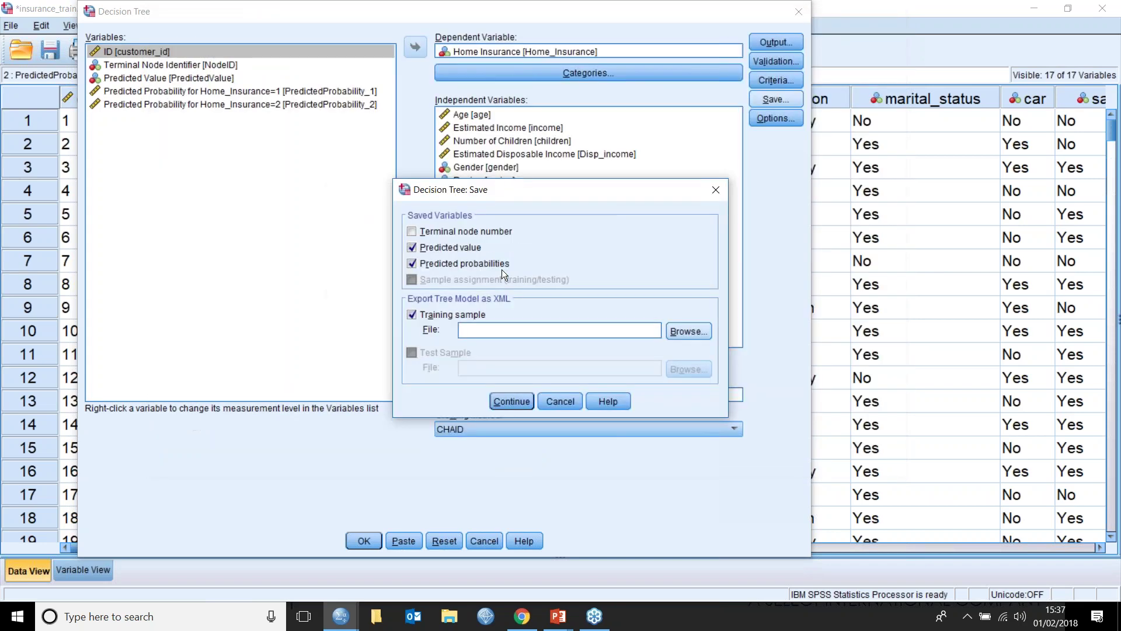
left_click(505, 406)
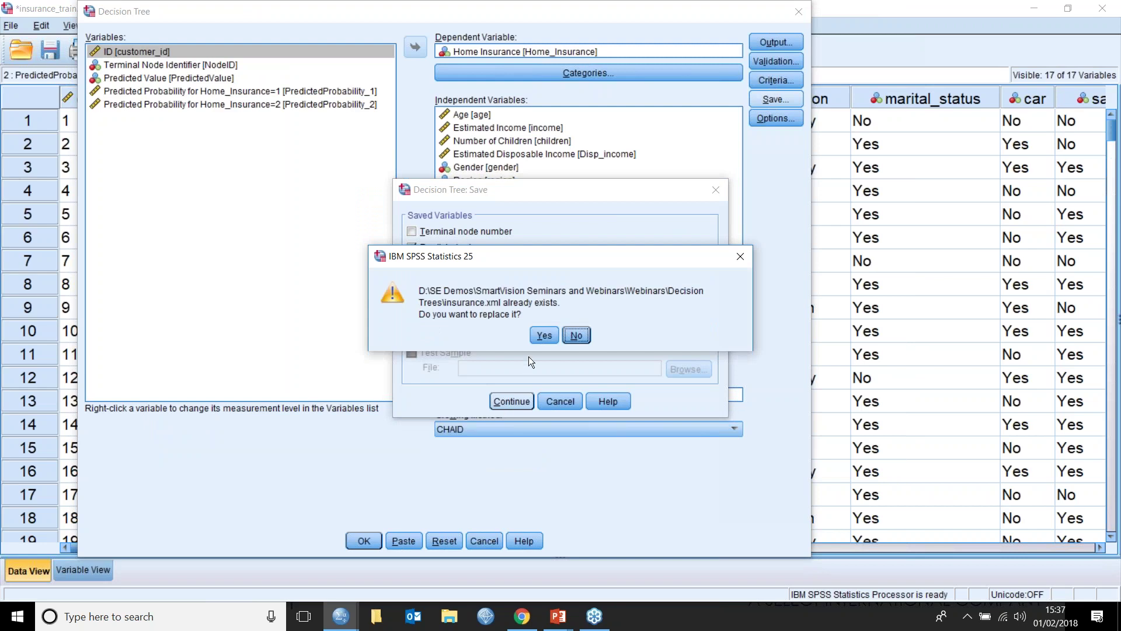
left_click(540, 338)
left_click(364, 541)
left_click(286, 58)
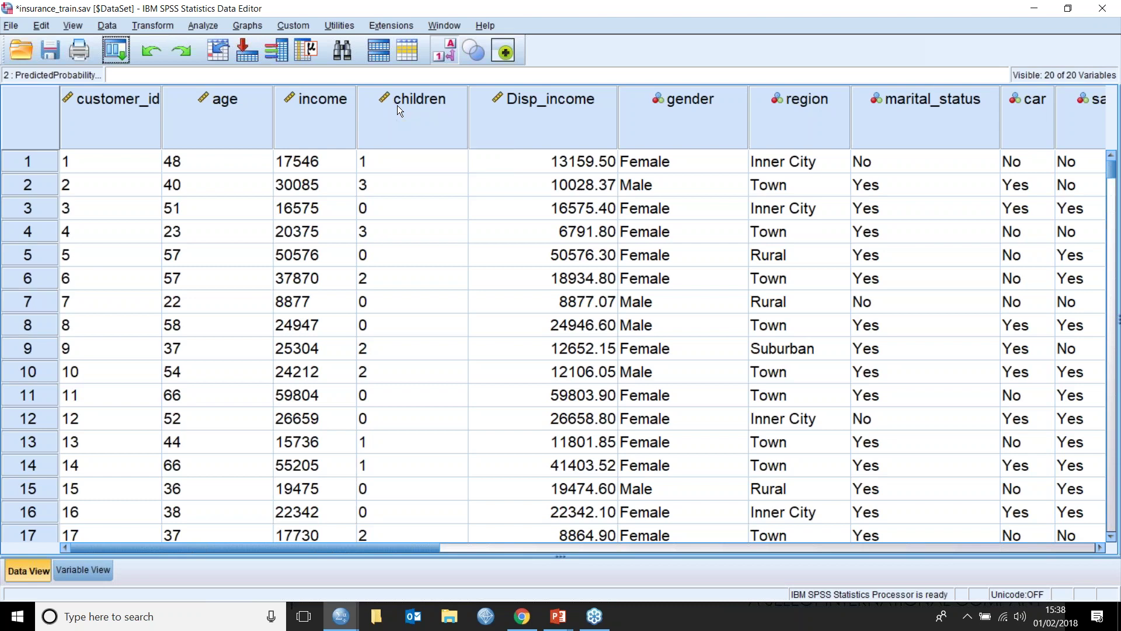
Step: Open insurance_Scoring_Extract.sav from the Decision Trees folder, discarding the changes to insurance_train.sav
left_click(10, 26)
mouse_move(35, 60)
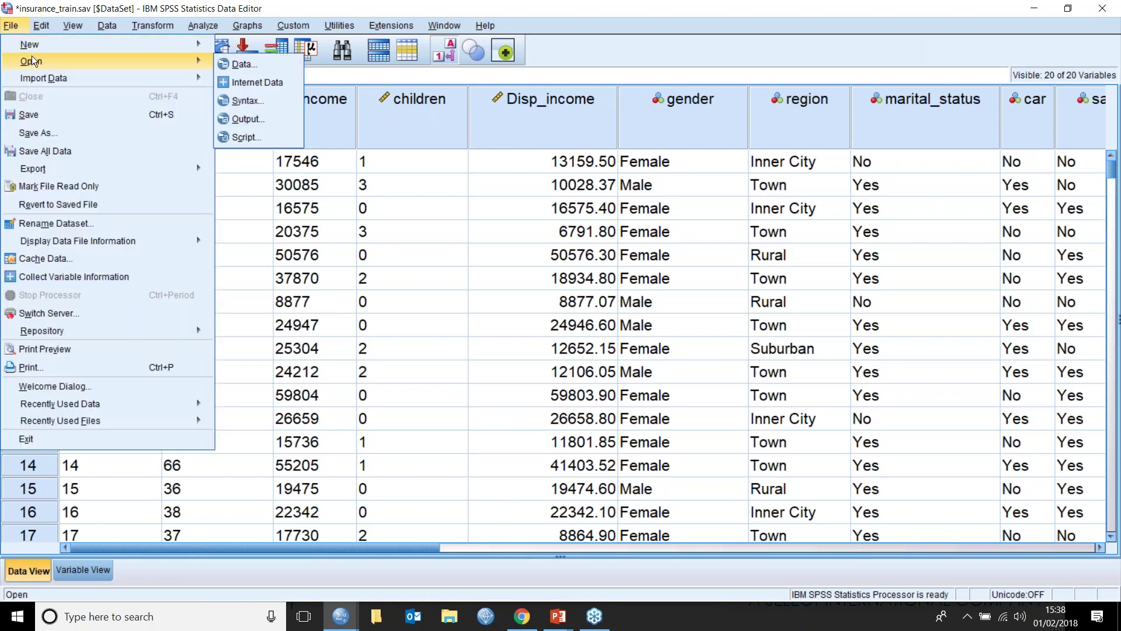
left_click(241, 64)
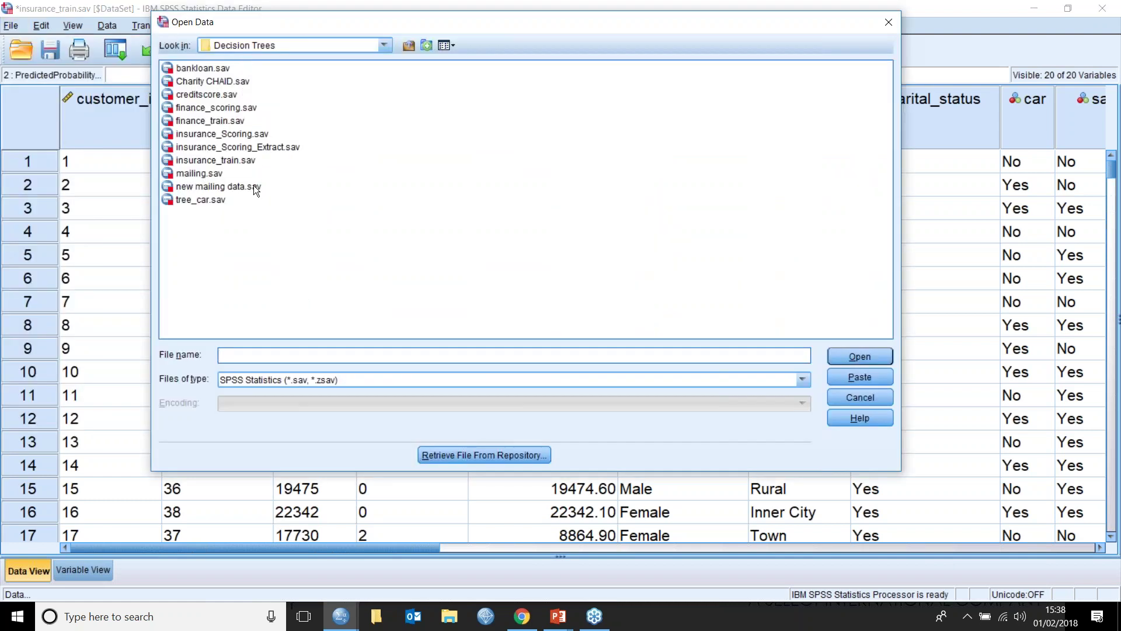
left_click(217, 149)
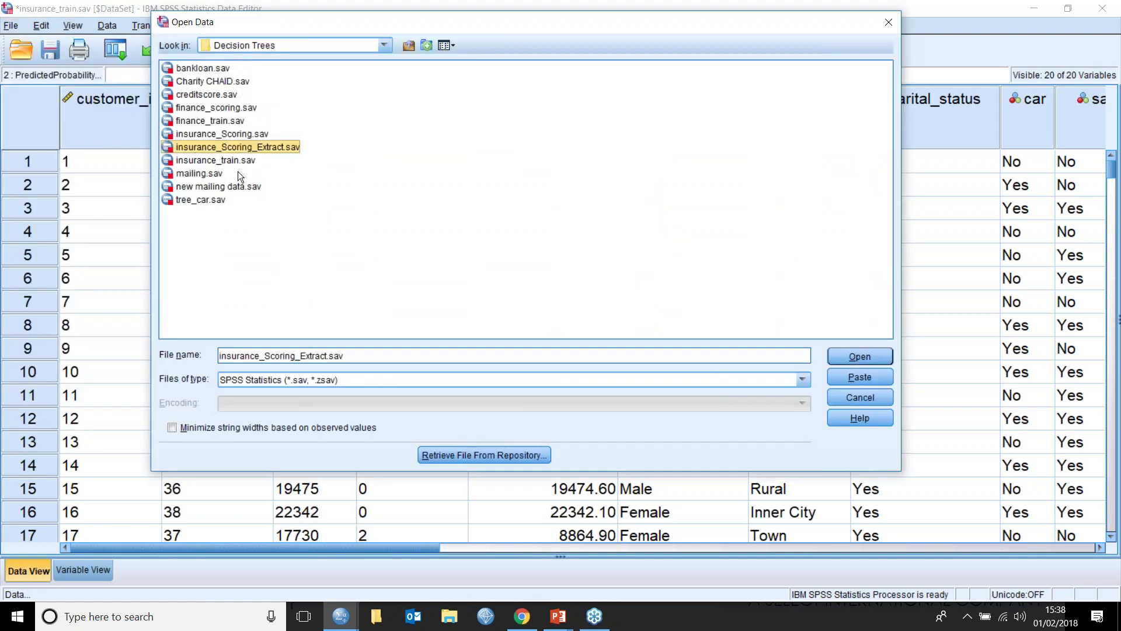
left_click(850, 358)
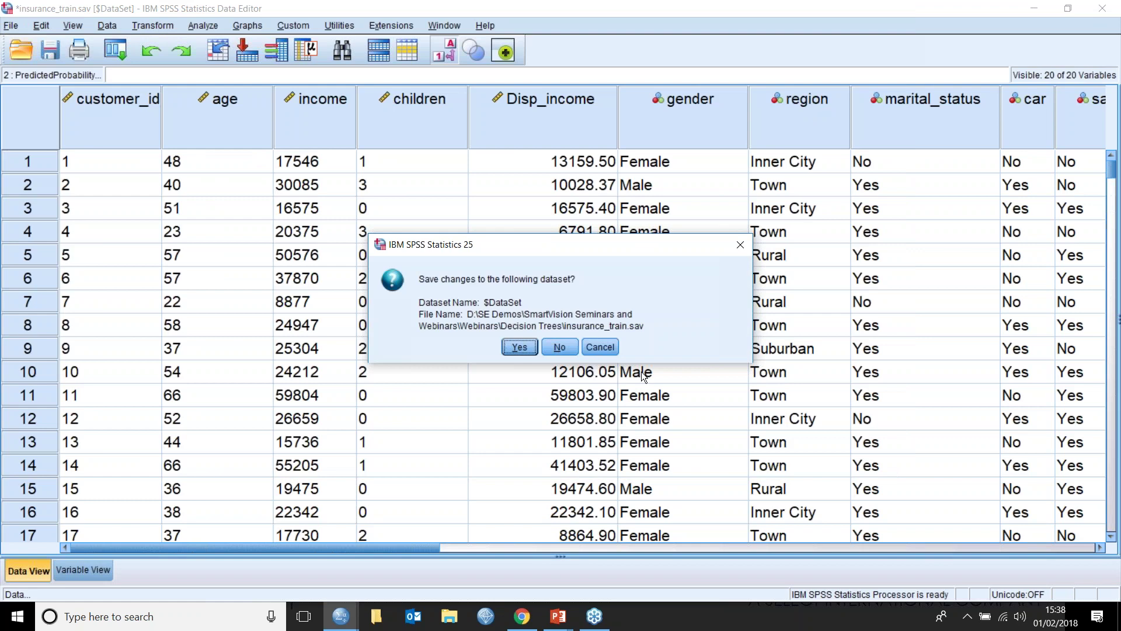
left_click(552, 349)
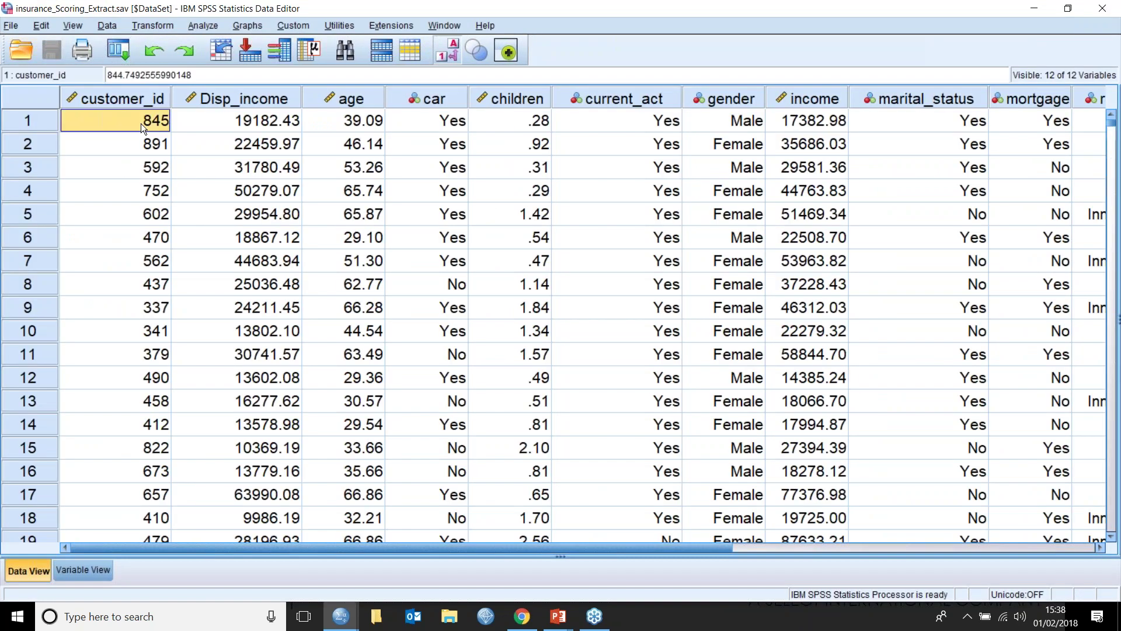
Step: Check how many cases the scoring dataset holds, and look through its variables up to save_act
key("ctrl+Down")
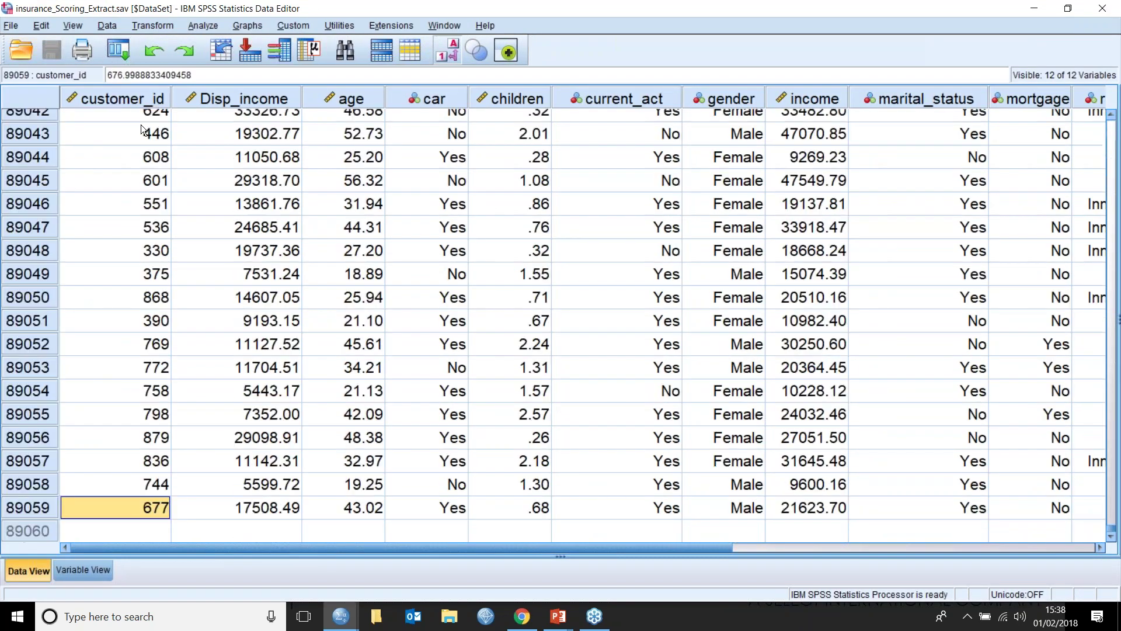
key("ctrl+Up")
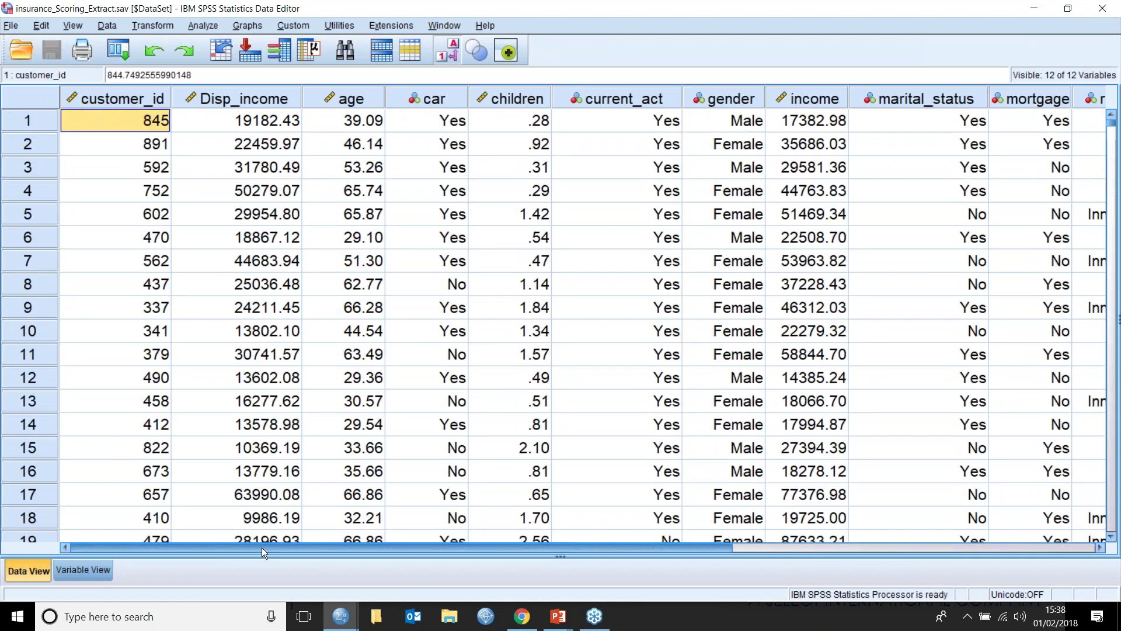
left_click_drag(261, 548, 515, 549)
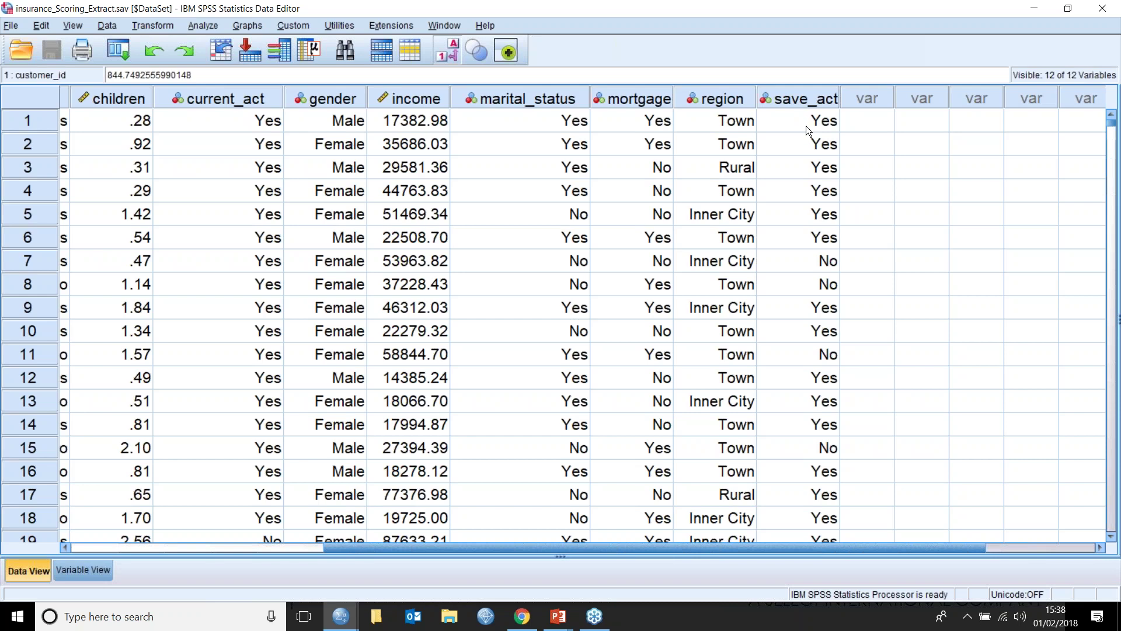
Step: Start the Scoring Wizard with the insurance.xml model and accept the matched dataset fields with value substitution for missing values
left_click(328, 26)
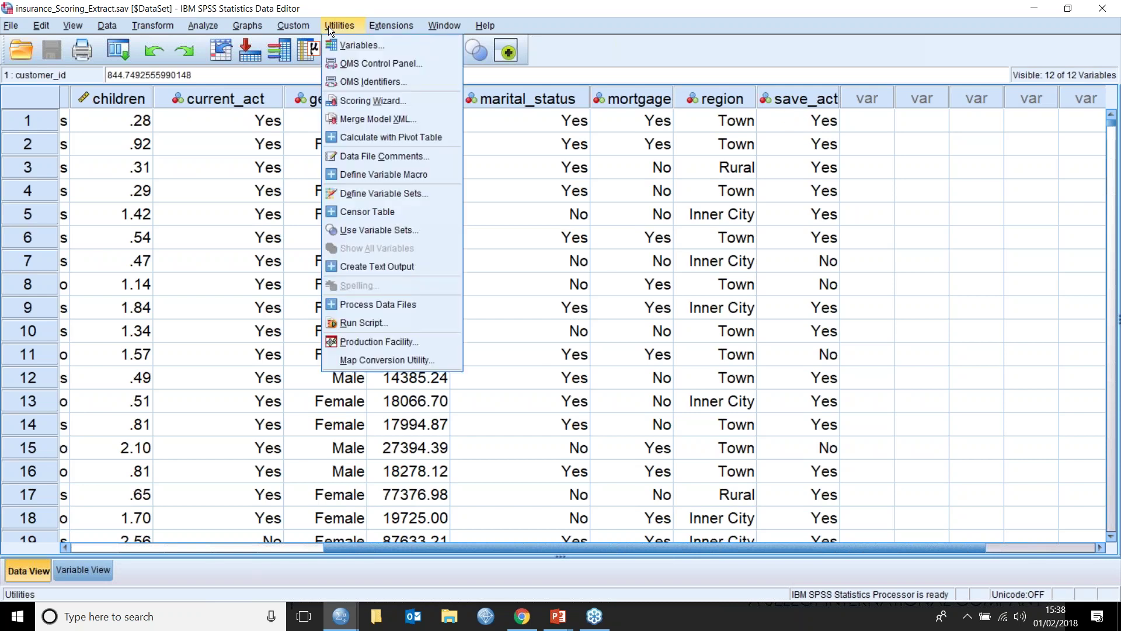
left_click(352, 100)
left_click(374, 190)
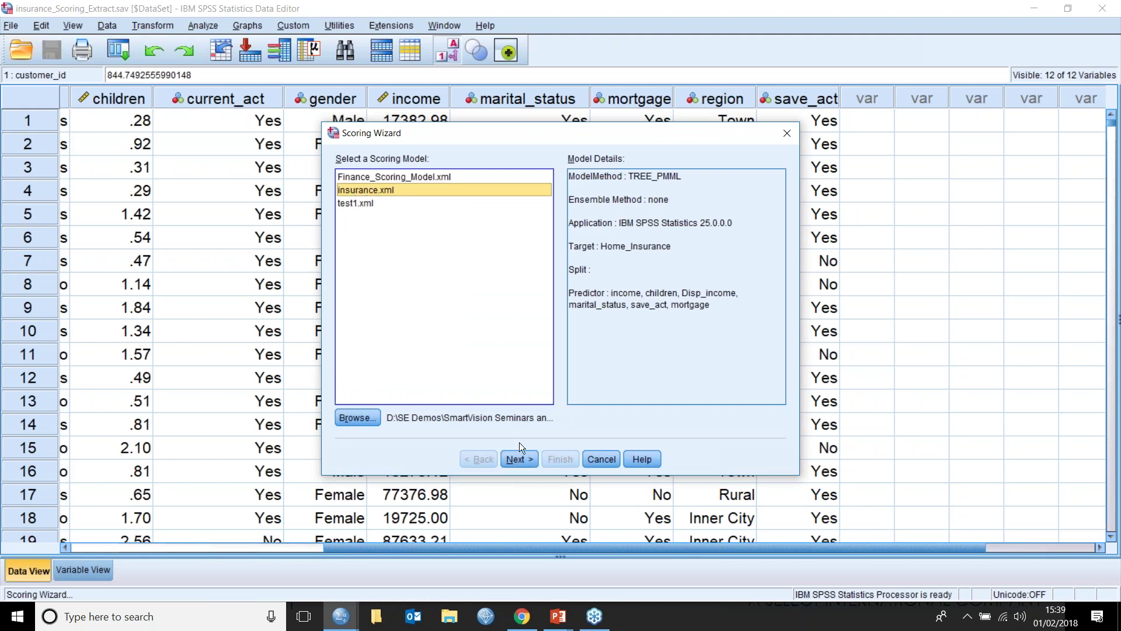
left_click(521, 454)
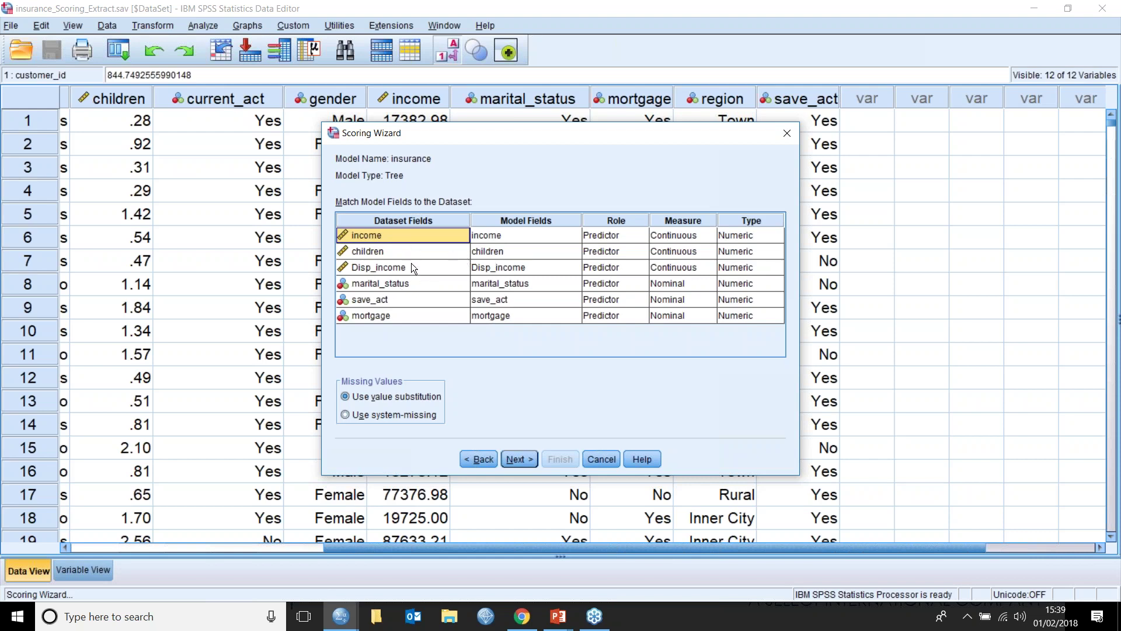
left_click(531, 459)
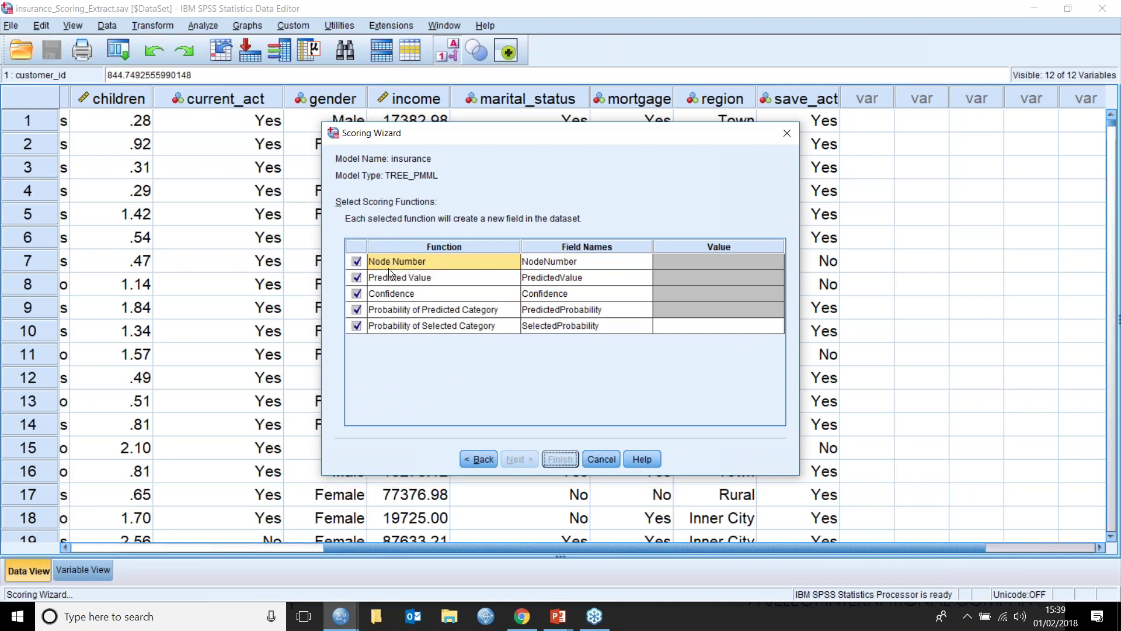
Step: Exclude Confidence and Probability of Predicted Category, set the selected category's probability to value 2, and score the active dataset
left_click(357, 293)
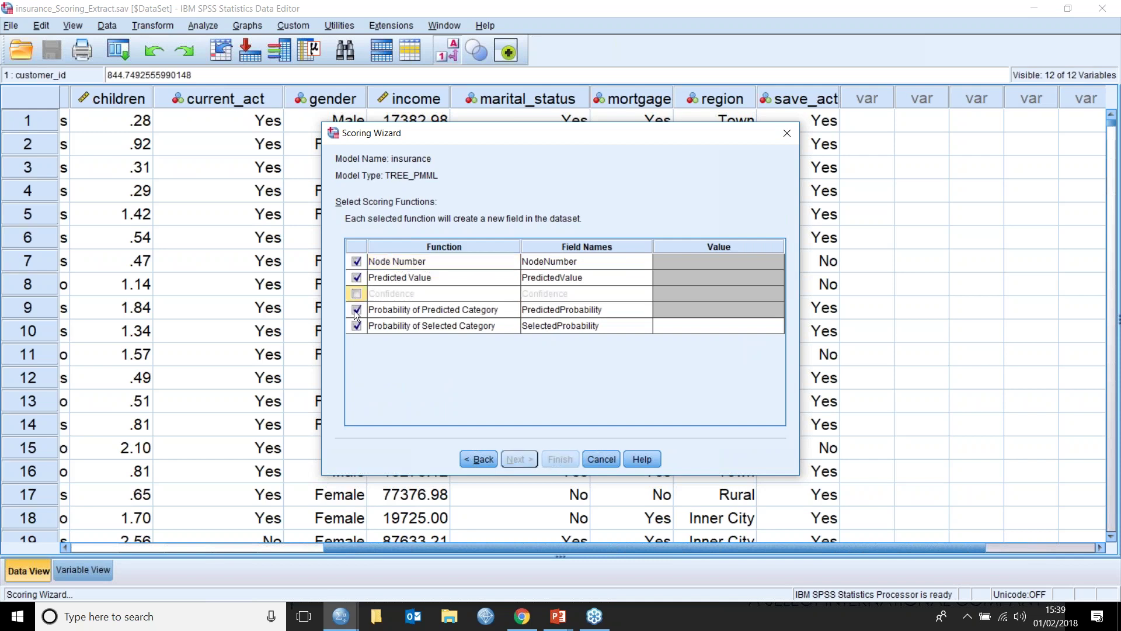
left_click(357, 310)
left_click(685, 325)
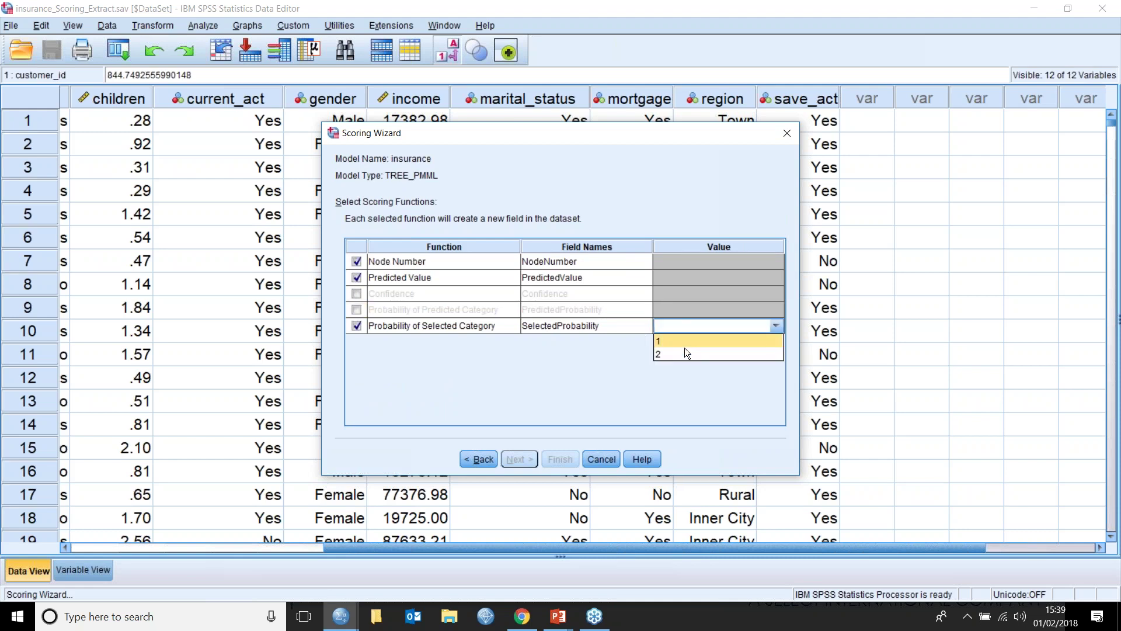
left_click(685, 350)
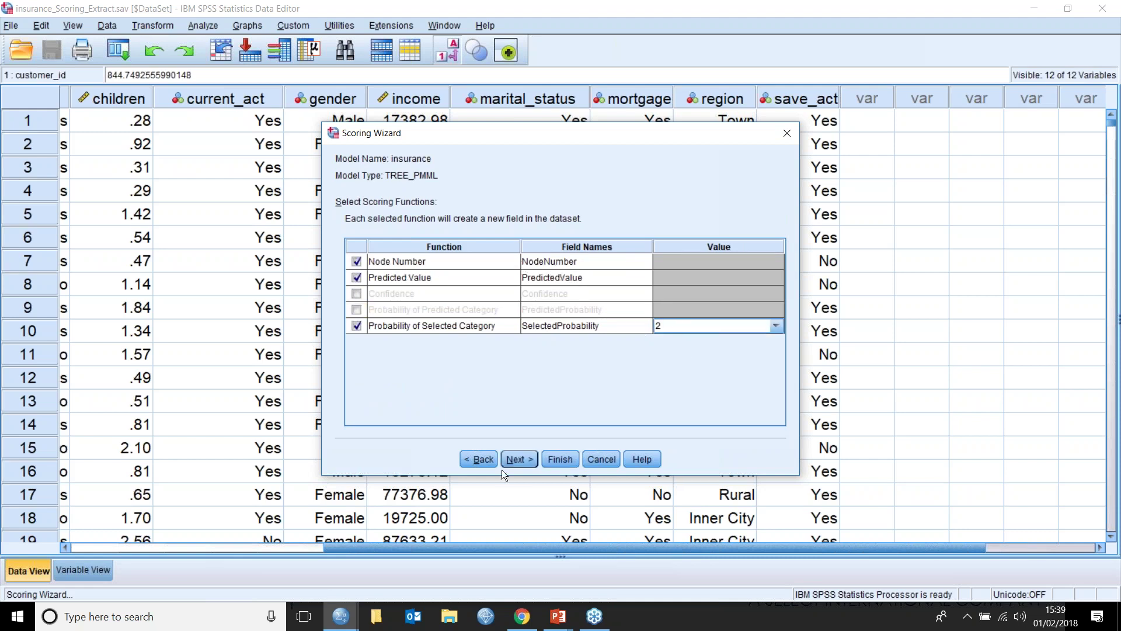
left_click(522, 461)
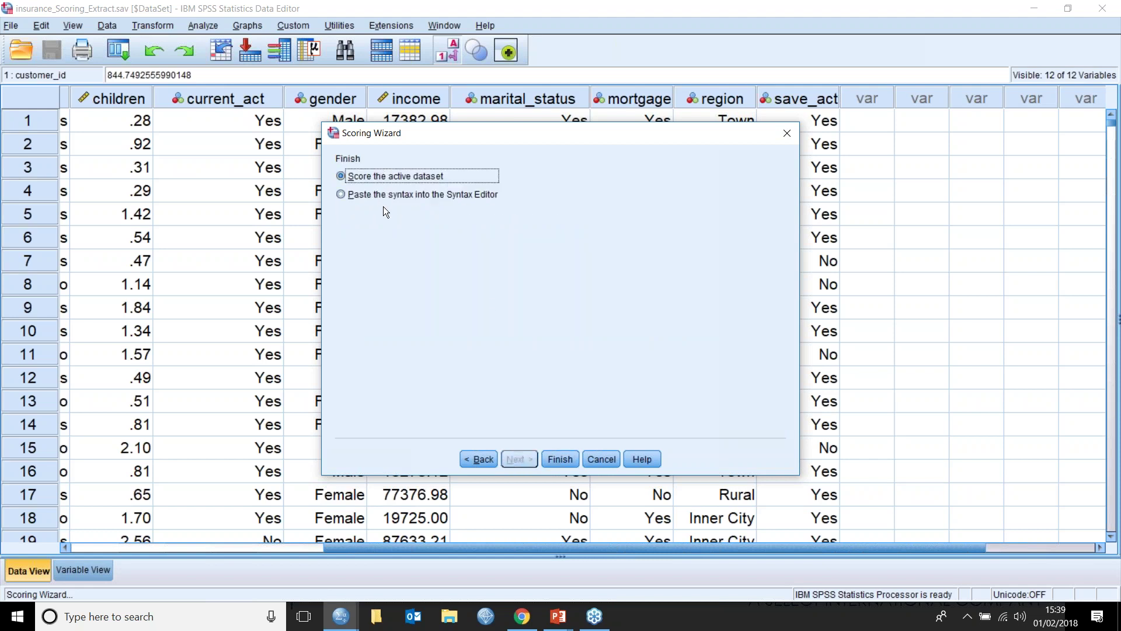
left_click(558, 459)
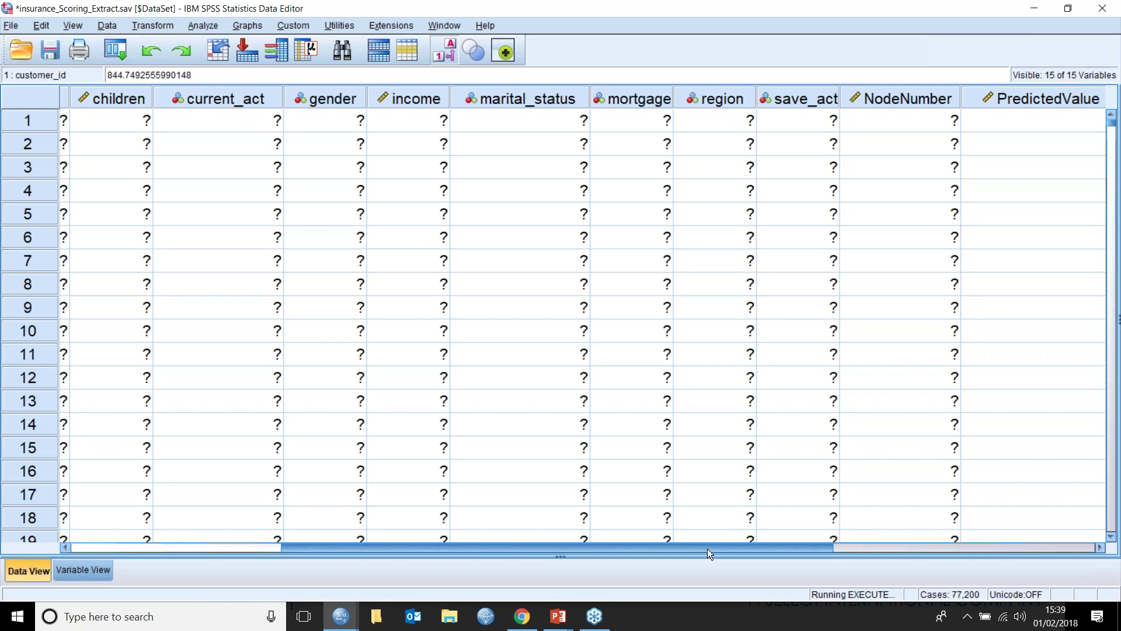
Step: Bring the new scoring variables into view and inspect the first case's node number, selected probability and predicted value
left_click_drag(707, 548, 930, 548)
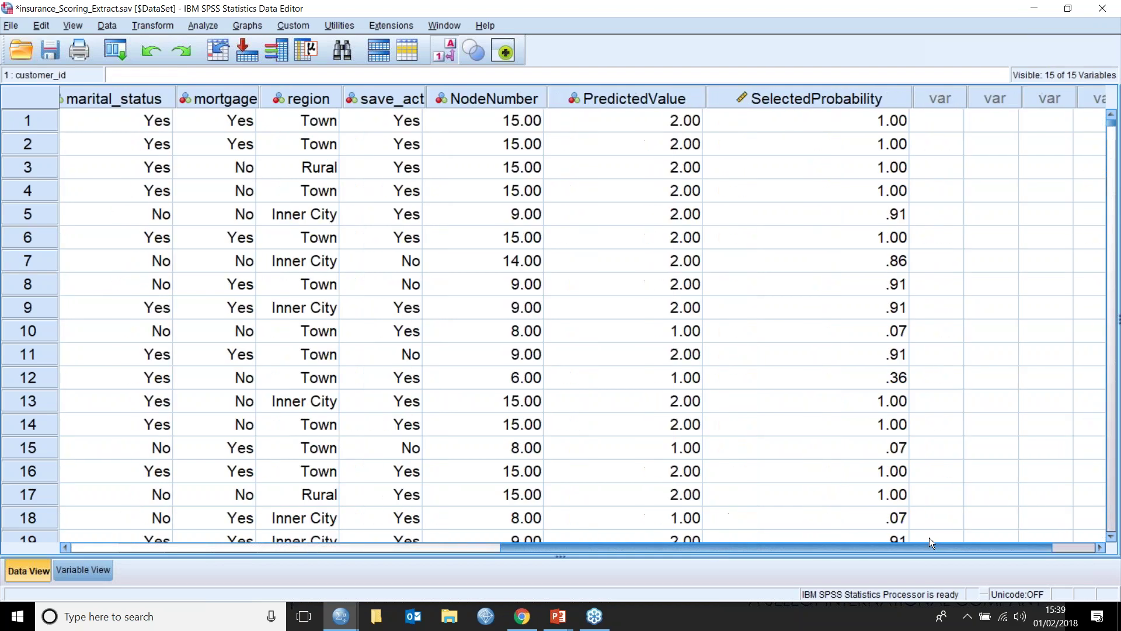
left_click(513, 119)
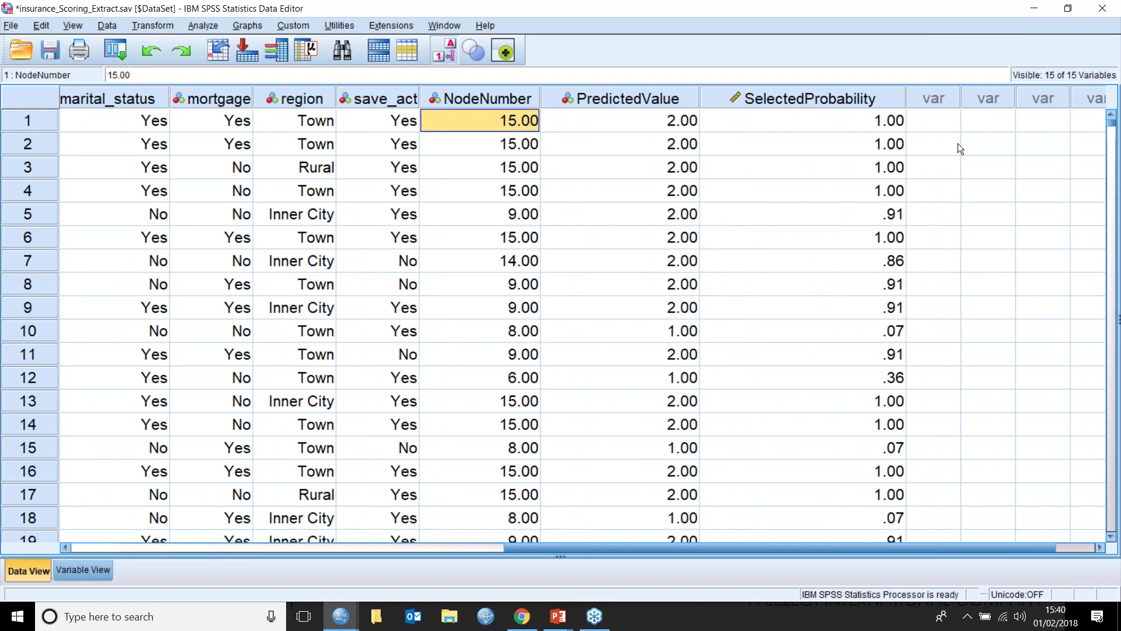
left_click(863, 120)
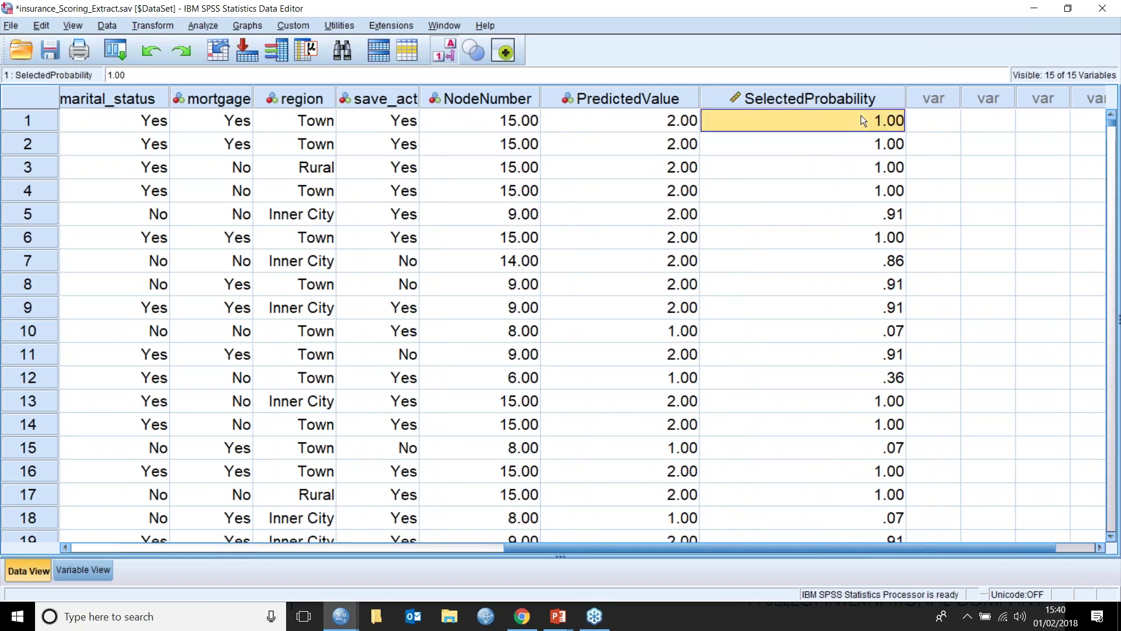
left_click(630, 128)
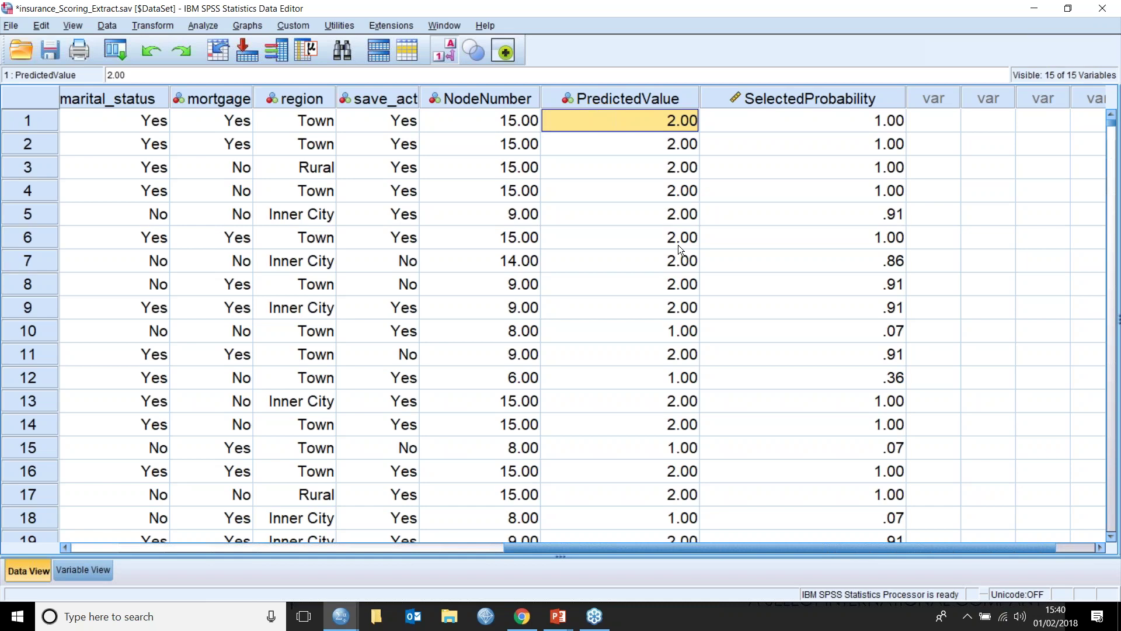
Step: Inspect the tenth case's predicted value and node number
left_click(671, 327)
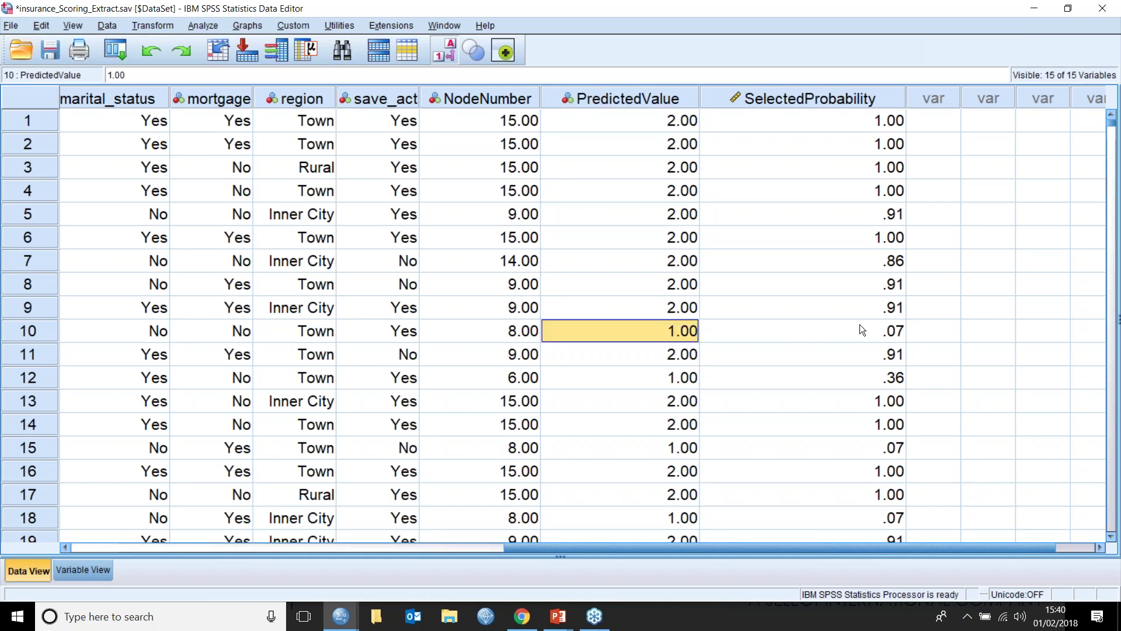
left_click(487, 332)
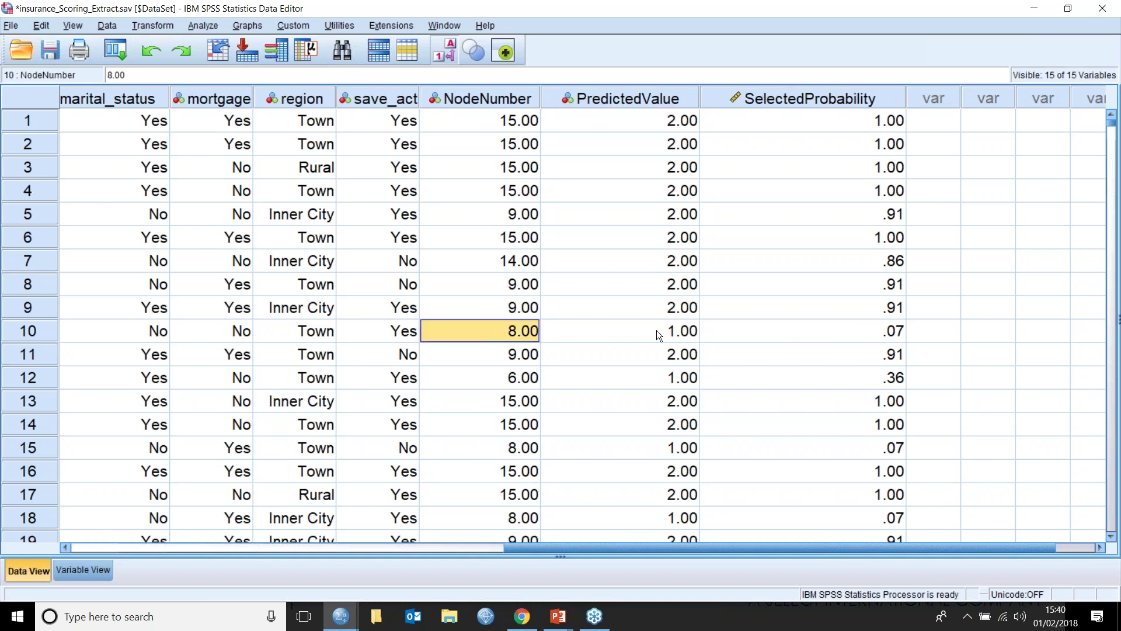
left_click(656, 332)
left_click(510, 332)
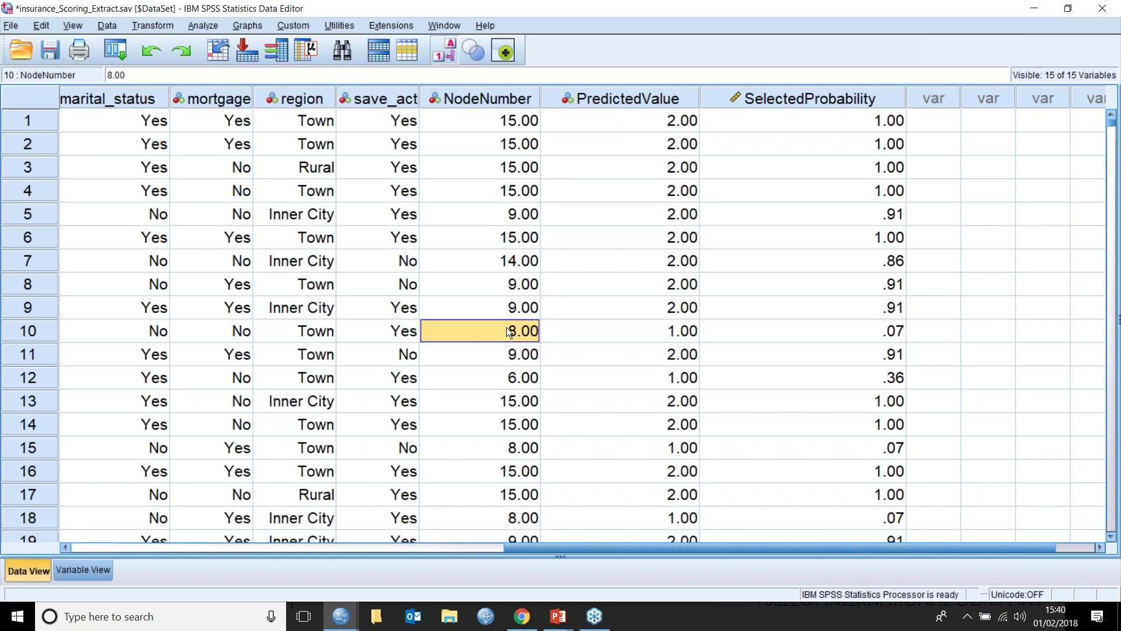
Step: Compare the tenth case's predicted value with its selected probability
left_click(646, 334)
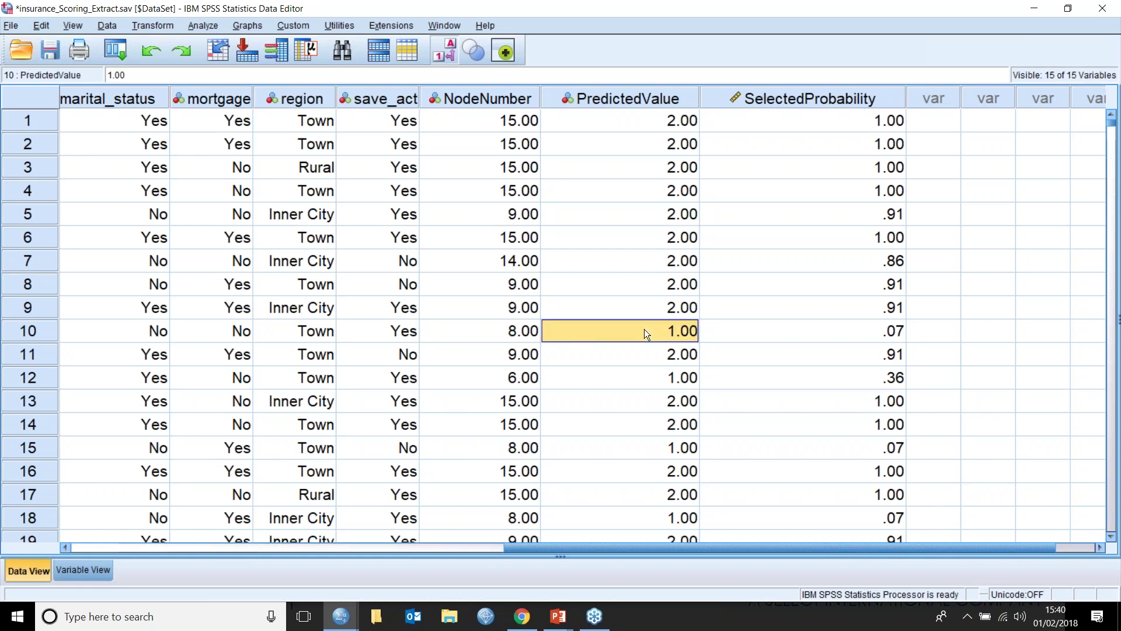
left_click(848, 337)
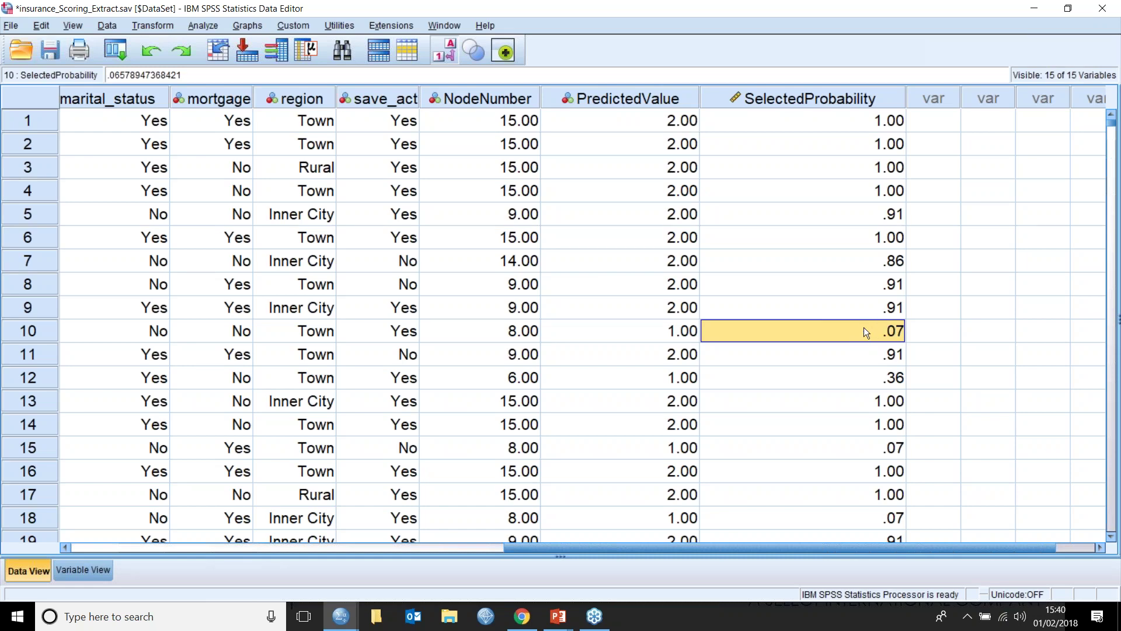
left_click(683, 336)
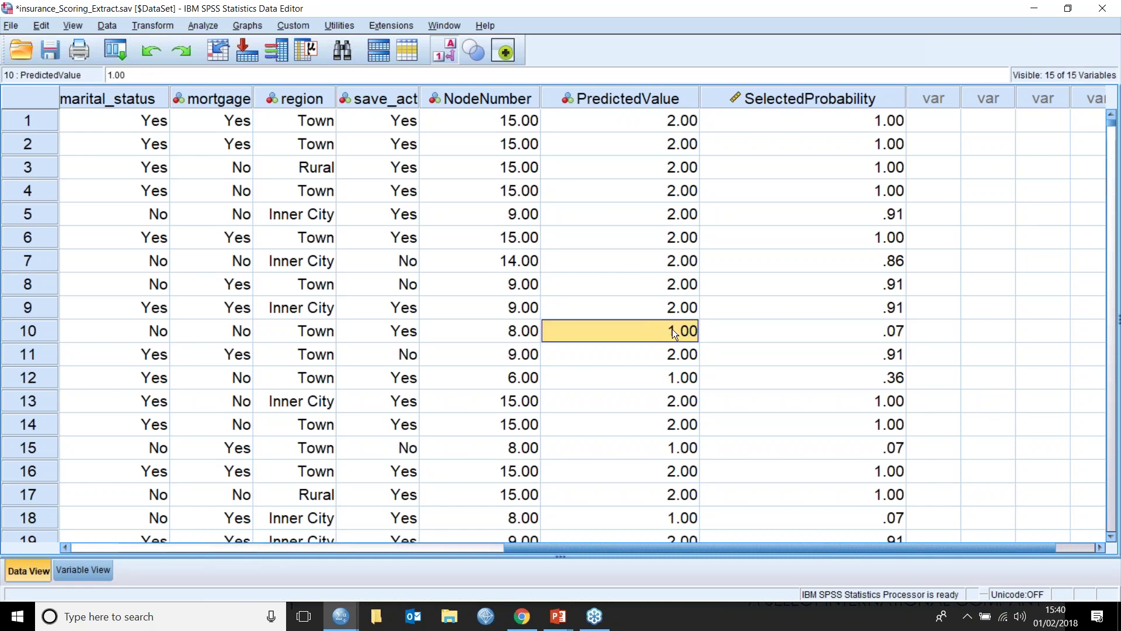
Step: Open the PredictedValue variable's value labels and add the label "no" for value 1
double_click(598, 99)
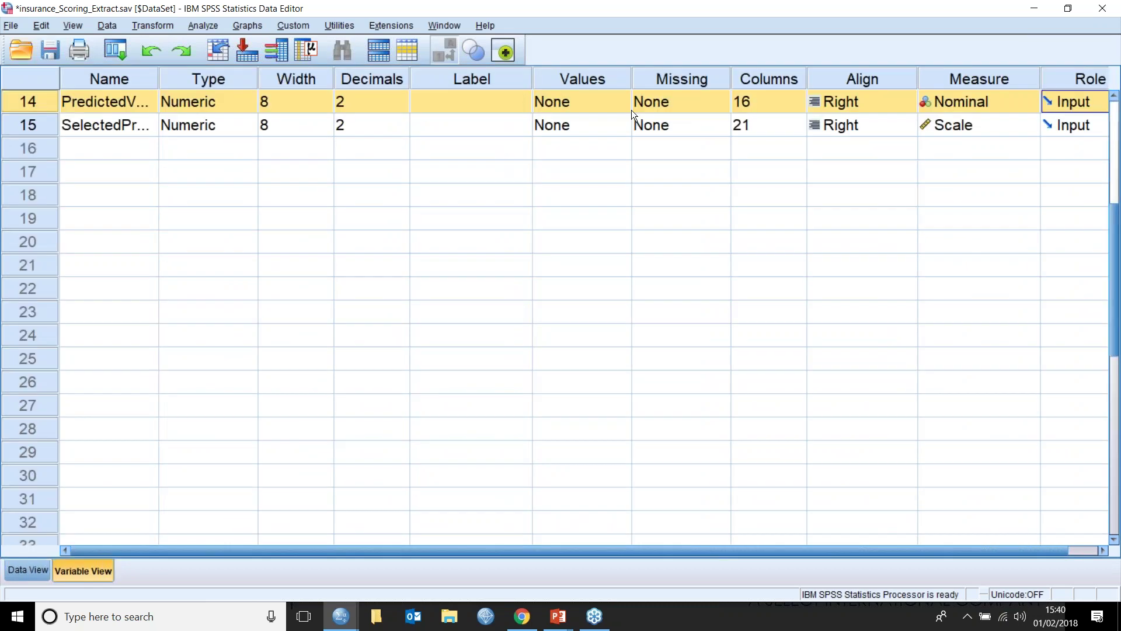
double_click(621, 103)
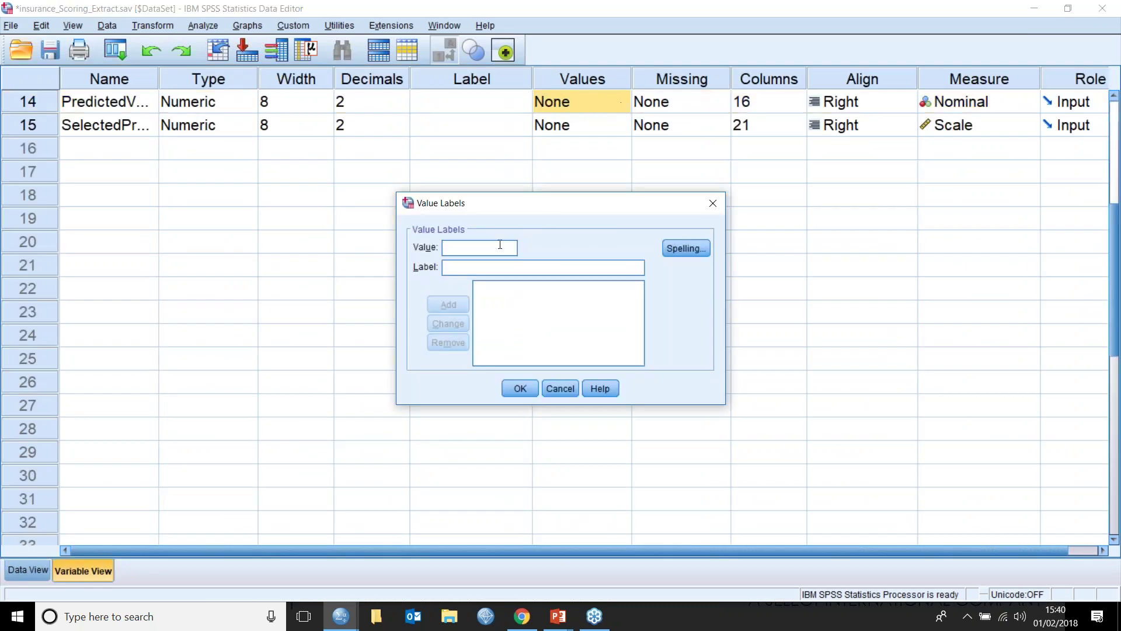
type("n")
left_click_drag(453, 247, 426, 252)
type("1")
left_click(470, 267)
type("no")
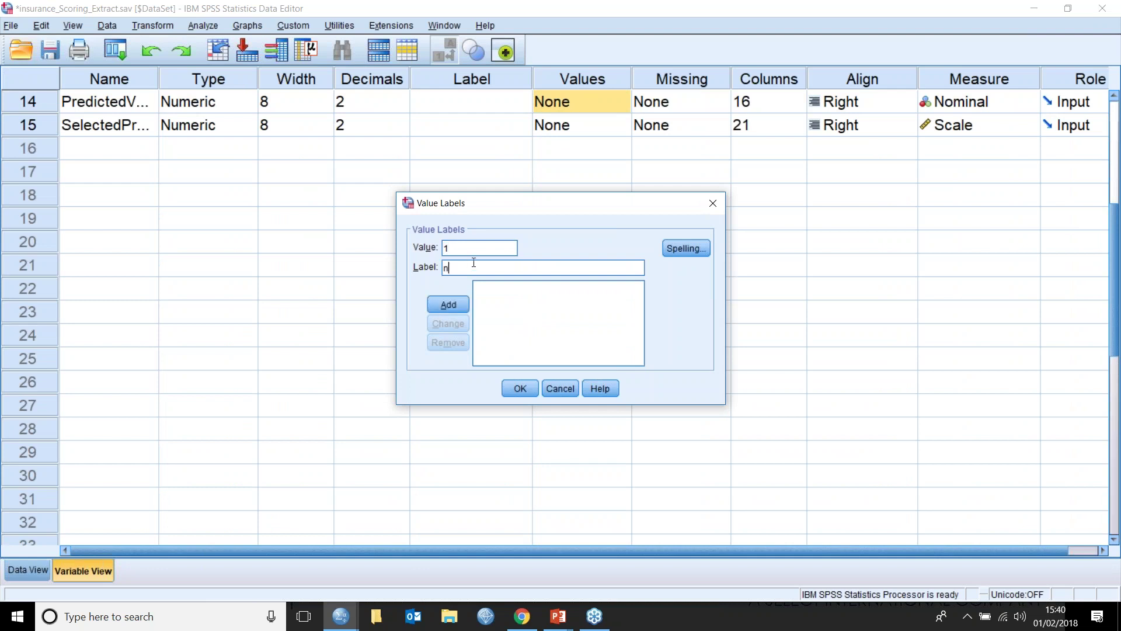
left_click(450, 303)
Step: Add the label "yes" for value 2 of PredictedValue and apply the value labels
type("2")
left_click(462, 267)
type("yes")
left_click(455, 303)
left_click(520, 387)
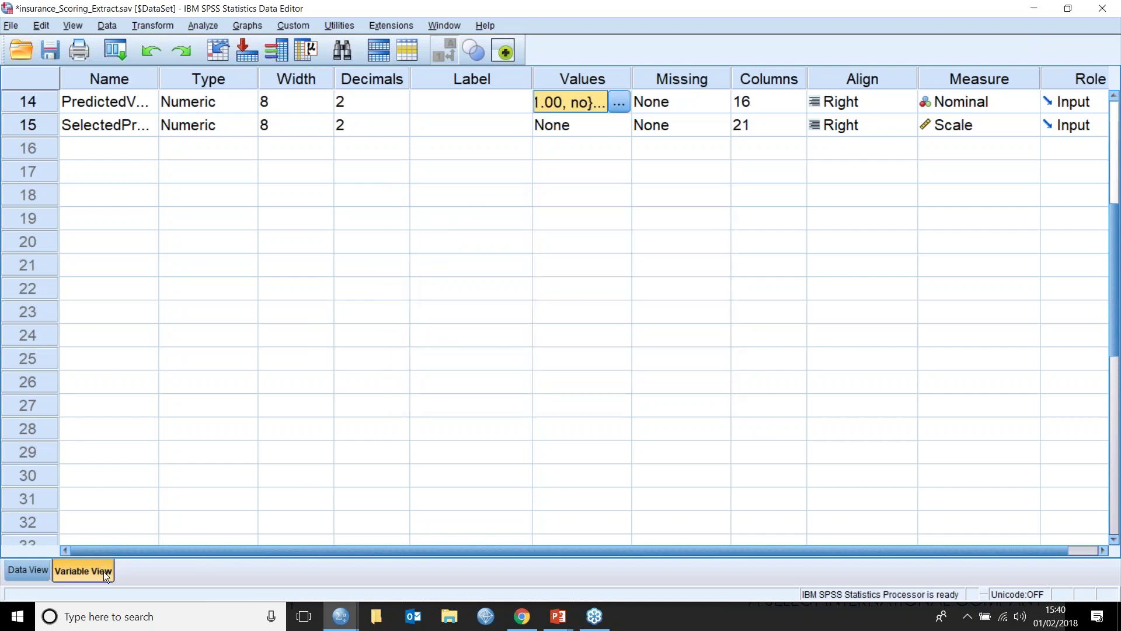
Step: Return to the case data and review the labelled predictions, probabilities and customer fields across the dataset
left_click(36, 572)
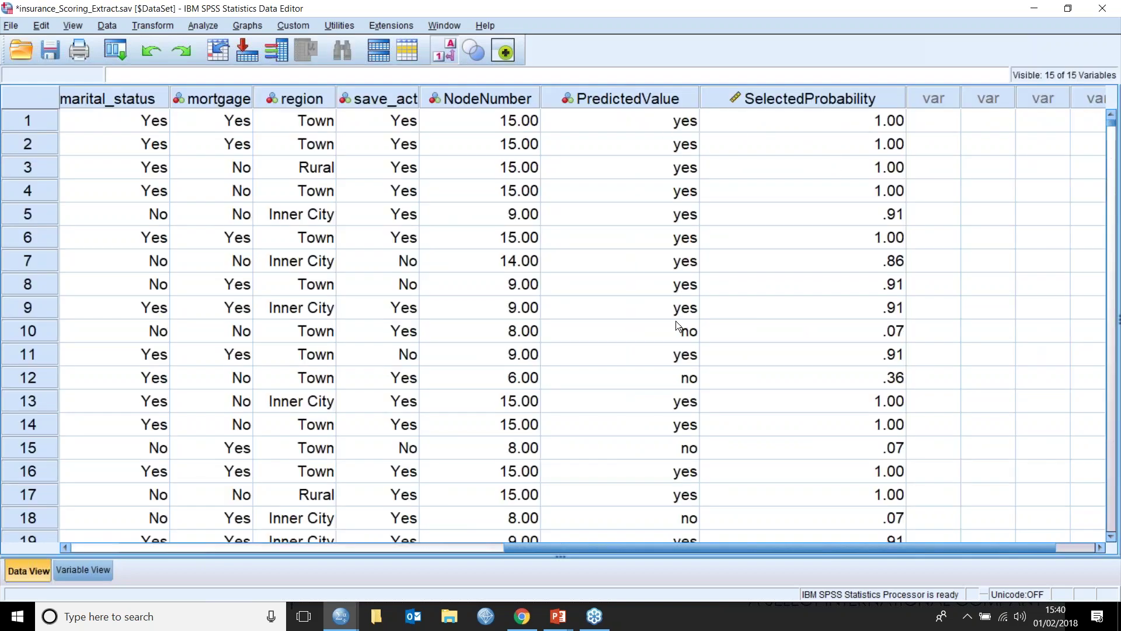
scroll(677, 325, "down", 20)
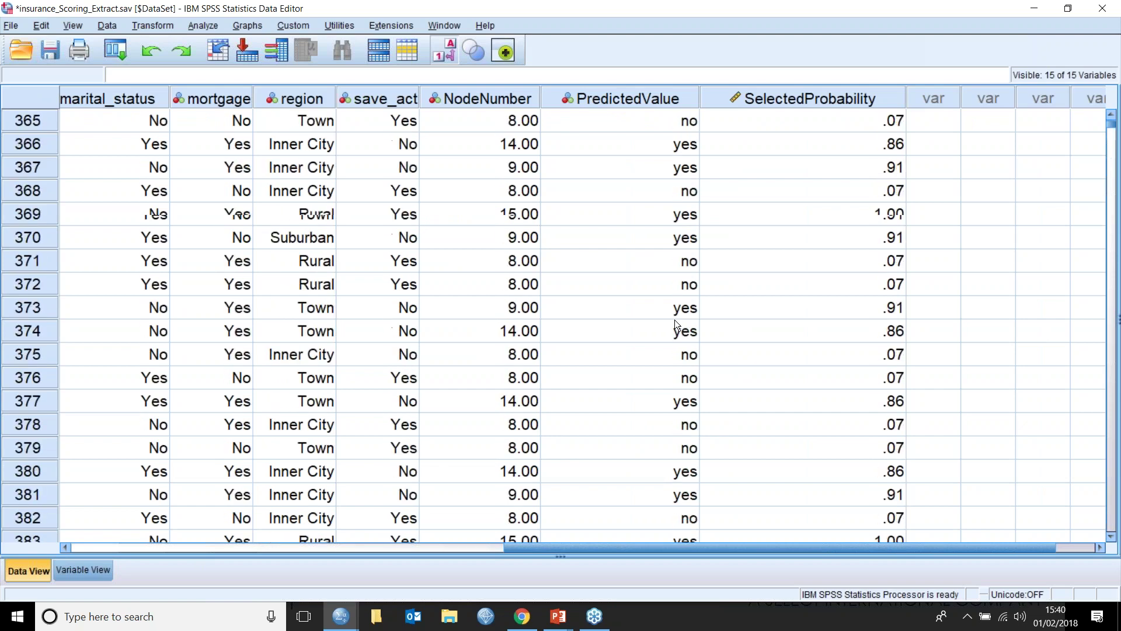
scroll(675, 320, "down", 20)
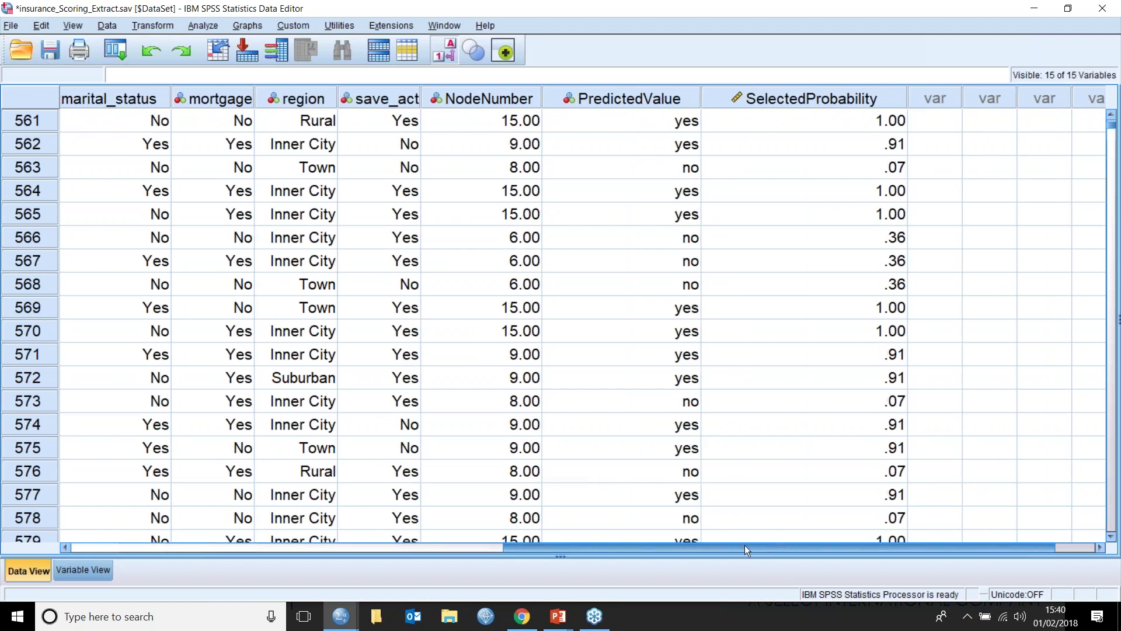
left_click_drag(745, 545, 310, 545)
scroll(525, 339, "up", 19)
scroll(525, 339, "up", 20)
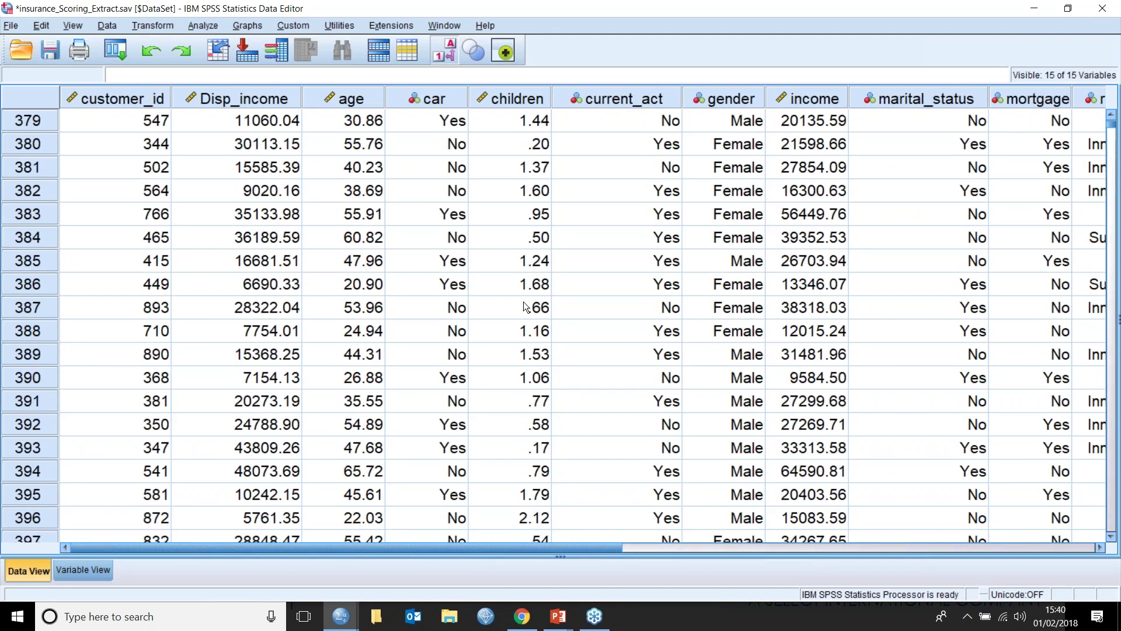
left_click(193, 26)
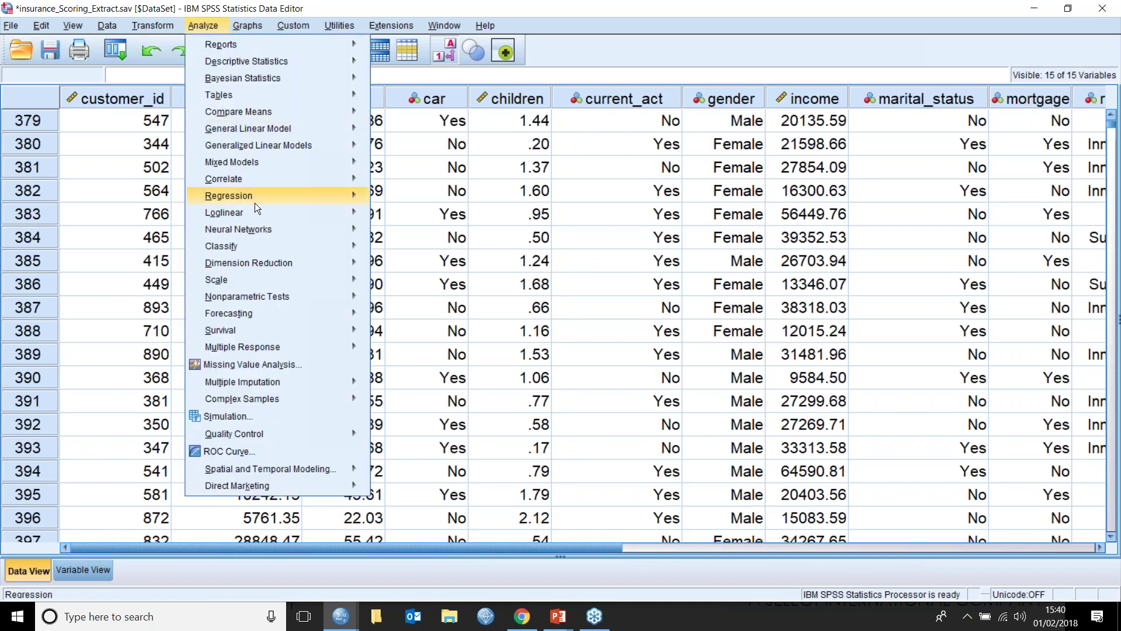
mouse_move(255, 207)
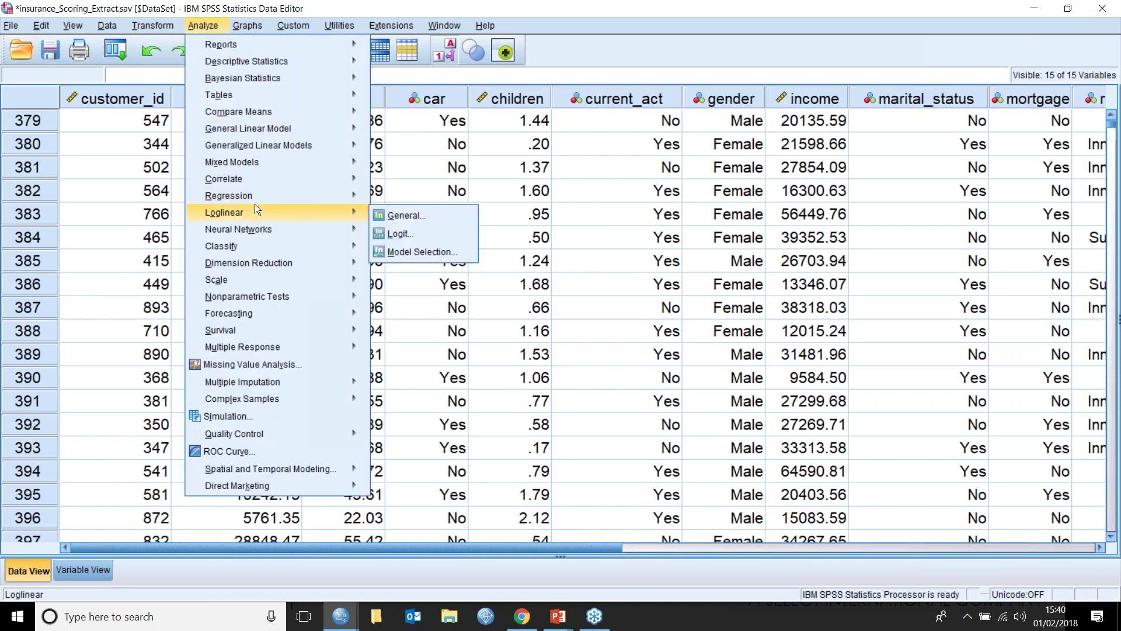
mouse_move(262, 244)
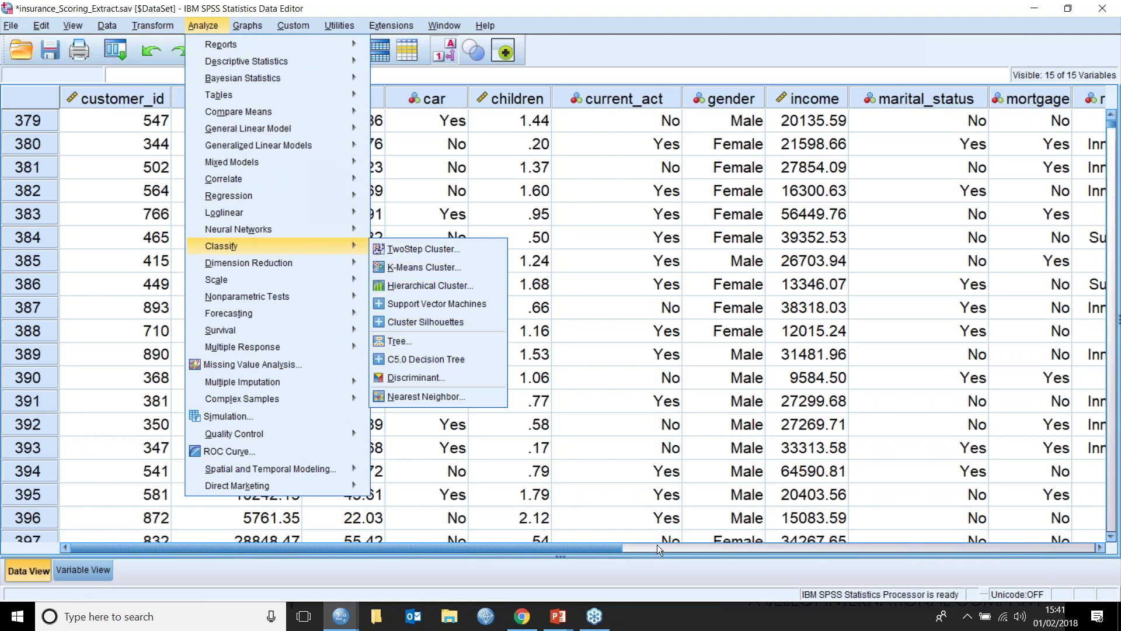
Step: Switch to the running PowerPoint slide show and advance to the Demographic Profiling slide
mouse_move(562, 617)
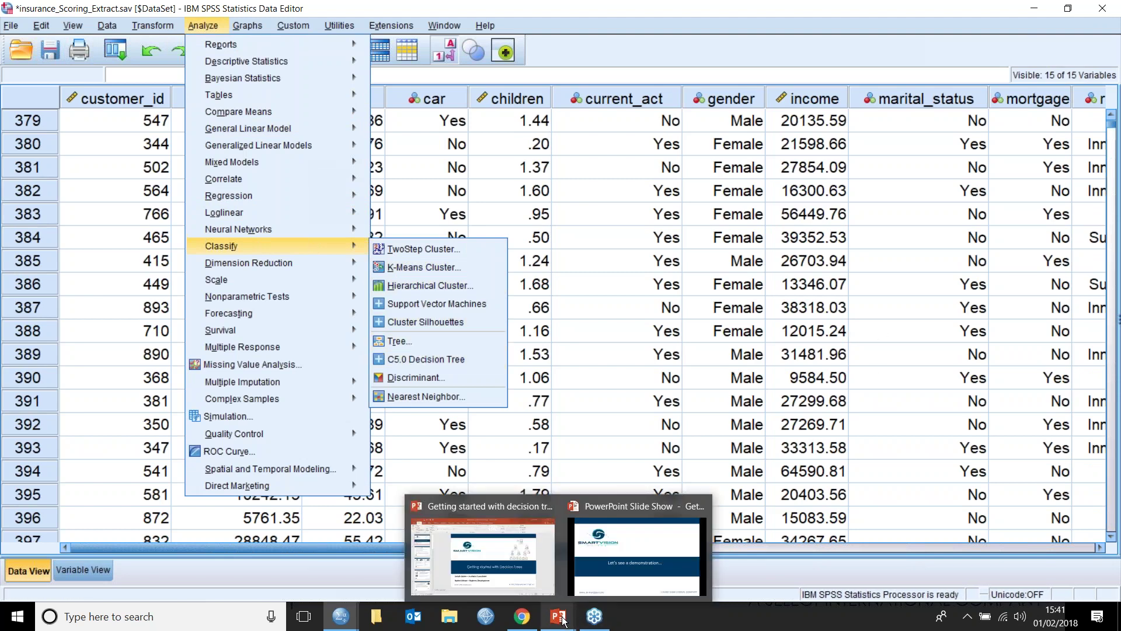
left_click(582, 583)
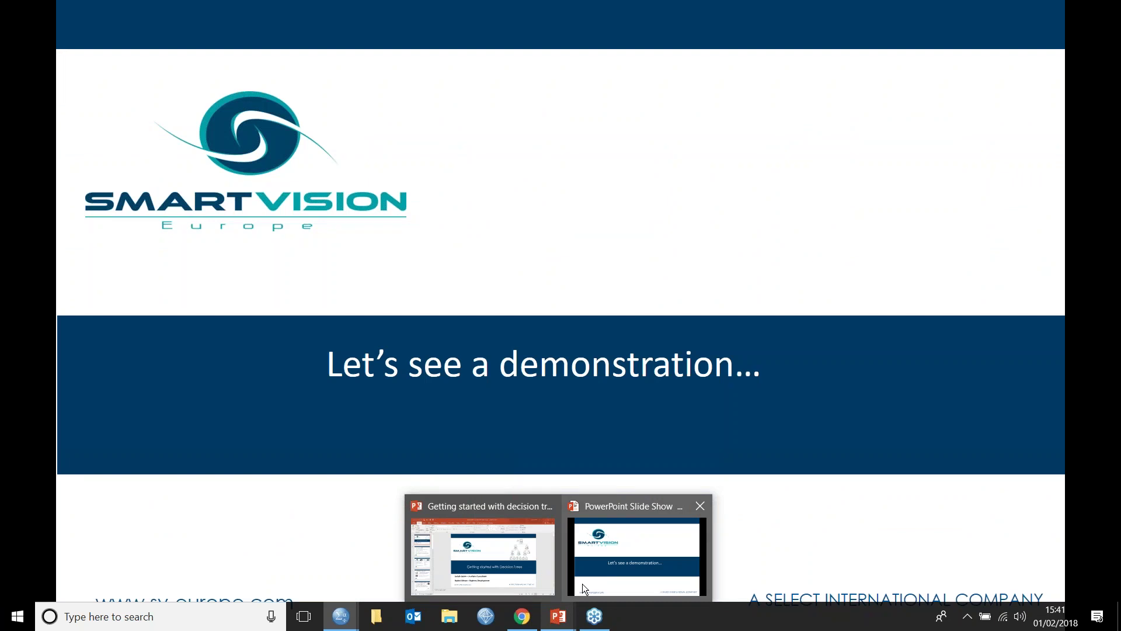
left_click(705, 332)
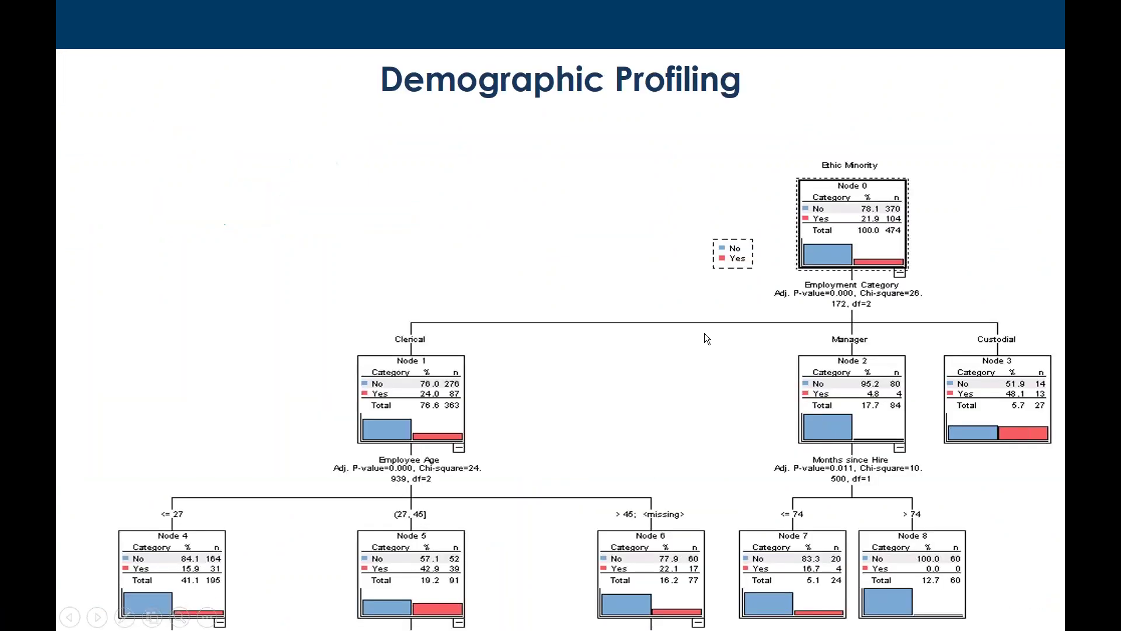